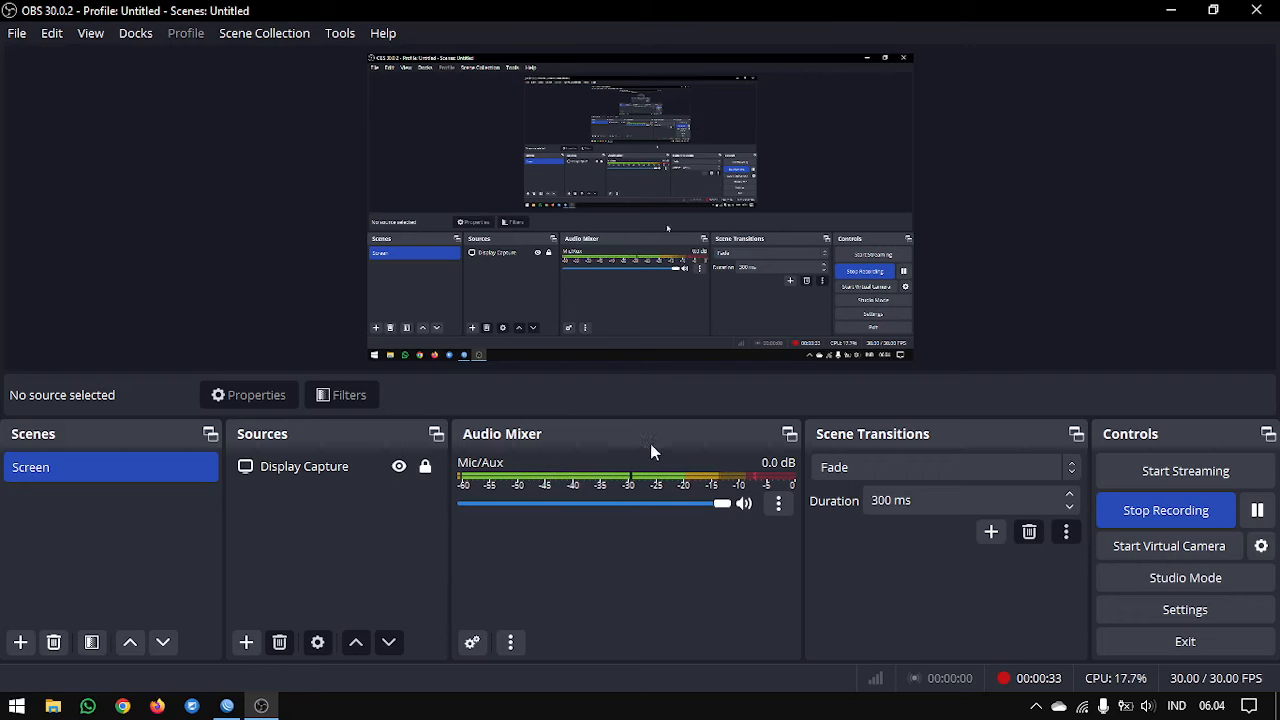
Switch to WinBox, close the interface list, and display the Hotspot server profiles in an enlarged window
left_click(227, 706)
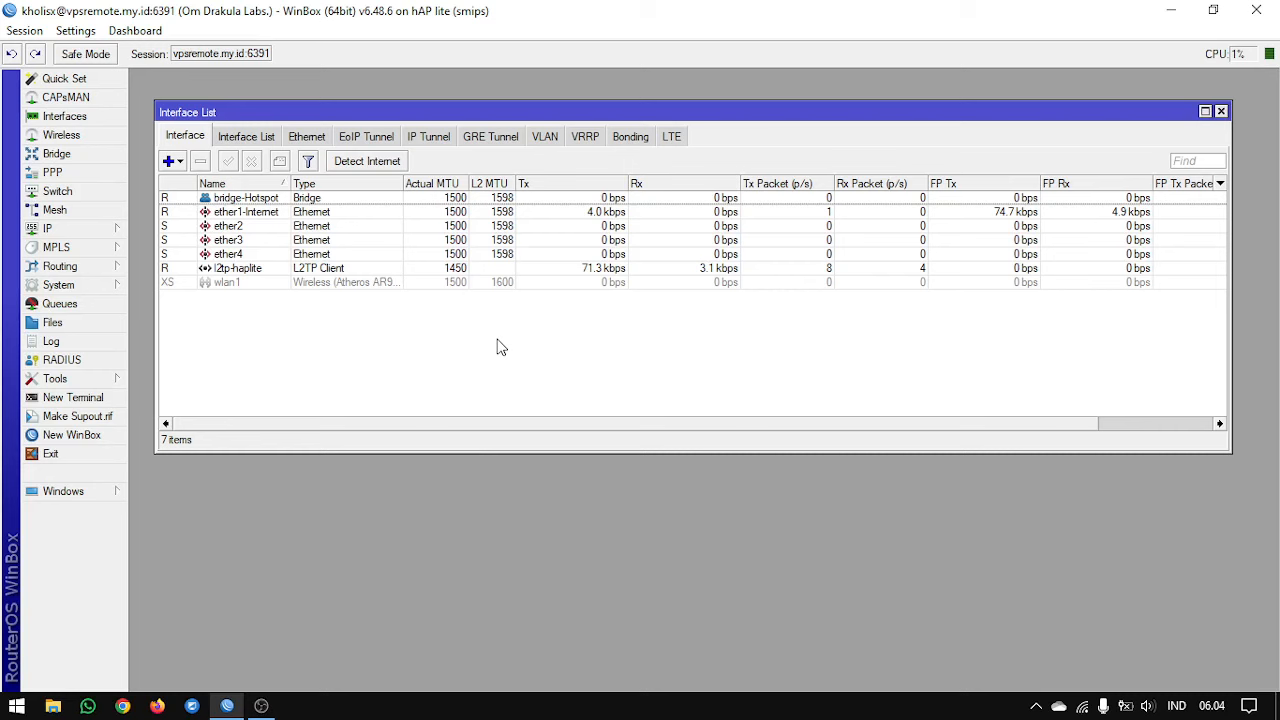
left_click(1222, 111)
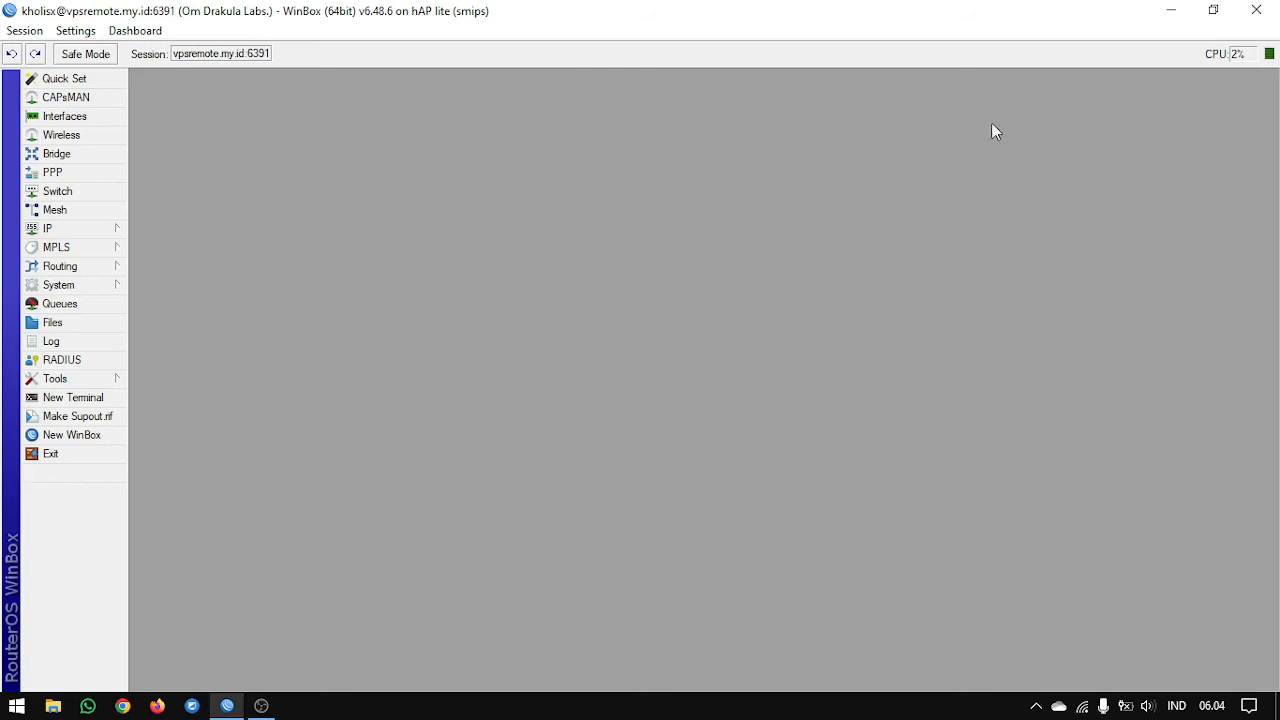
left_click(92, 231)
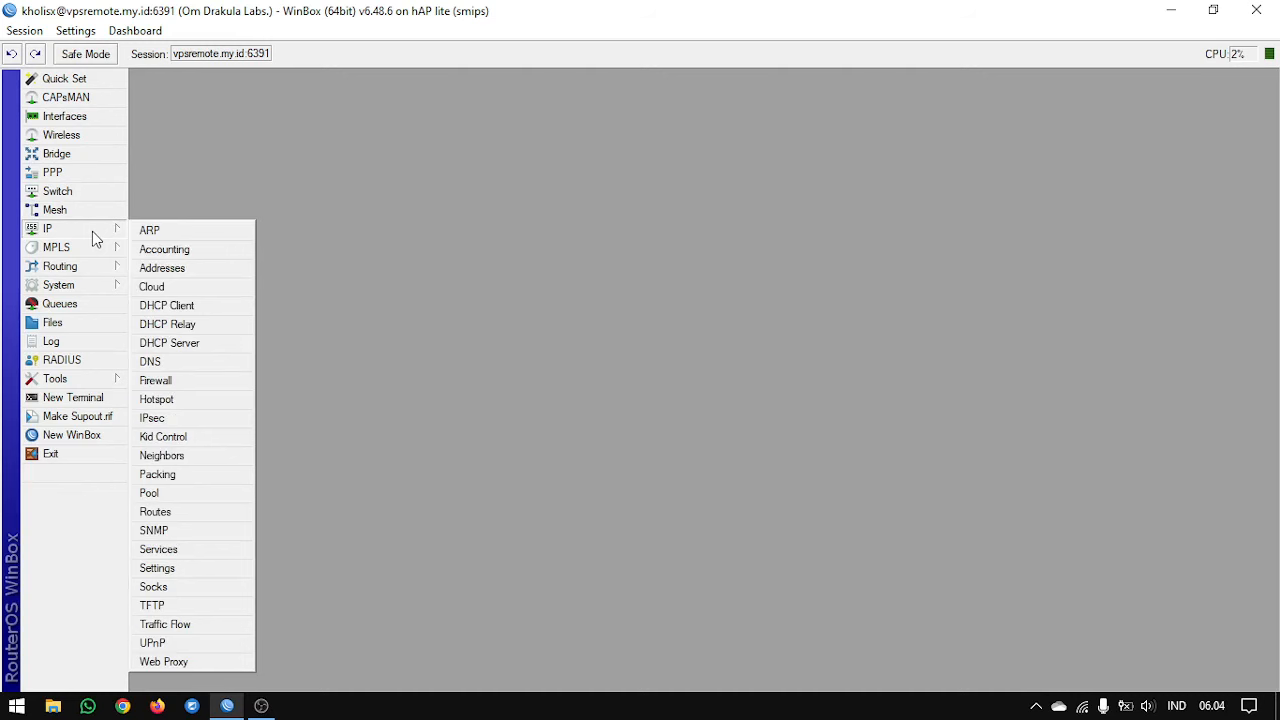
left_click(166, 403)
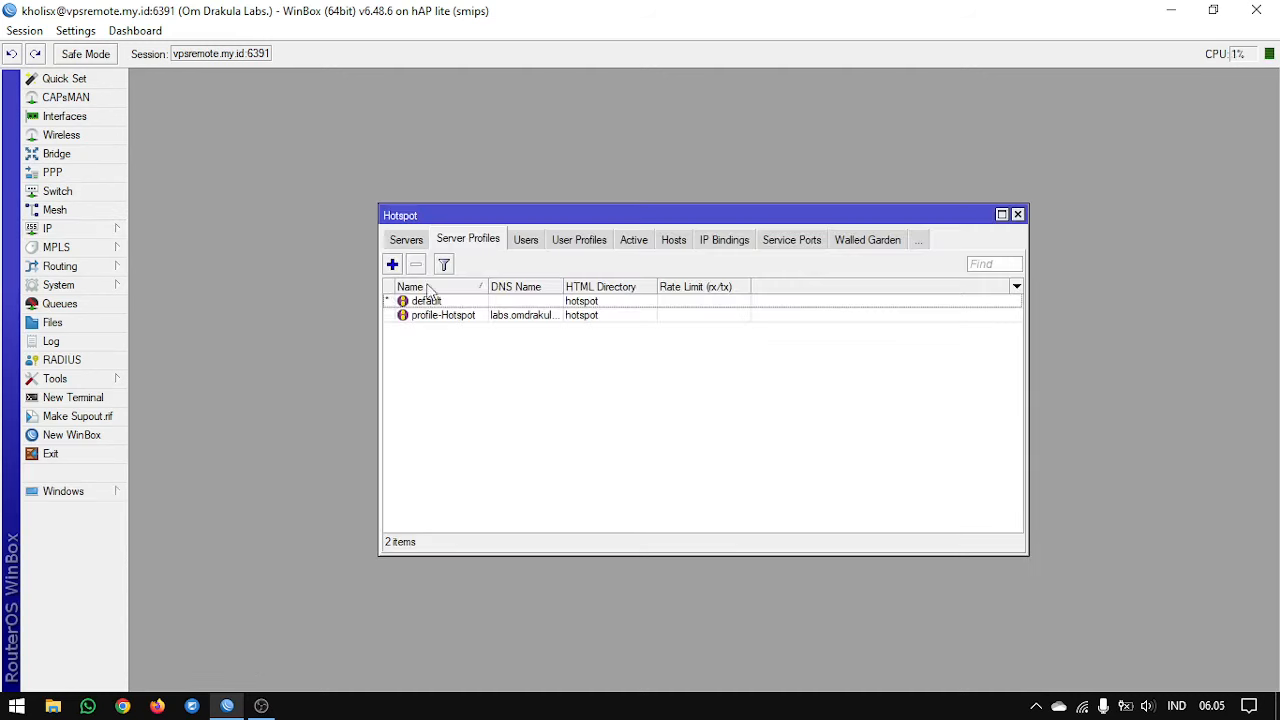
left_click_drag(460, 215, 304, 122)
left_click_drag(863, 458, 1047, 503)
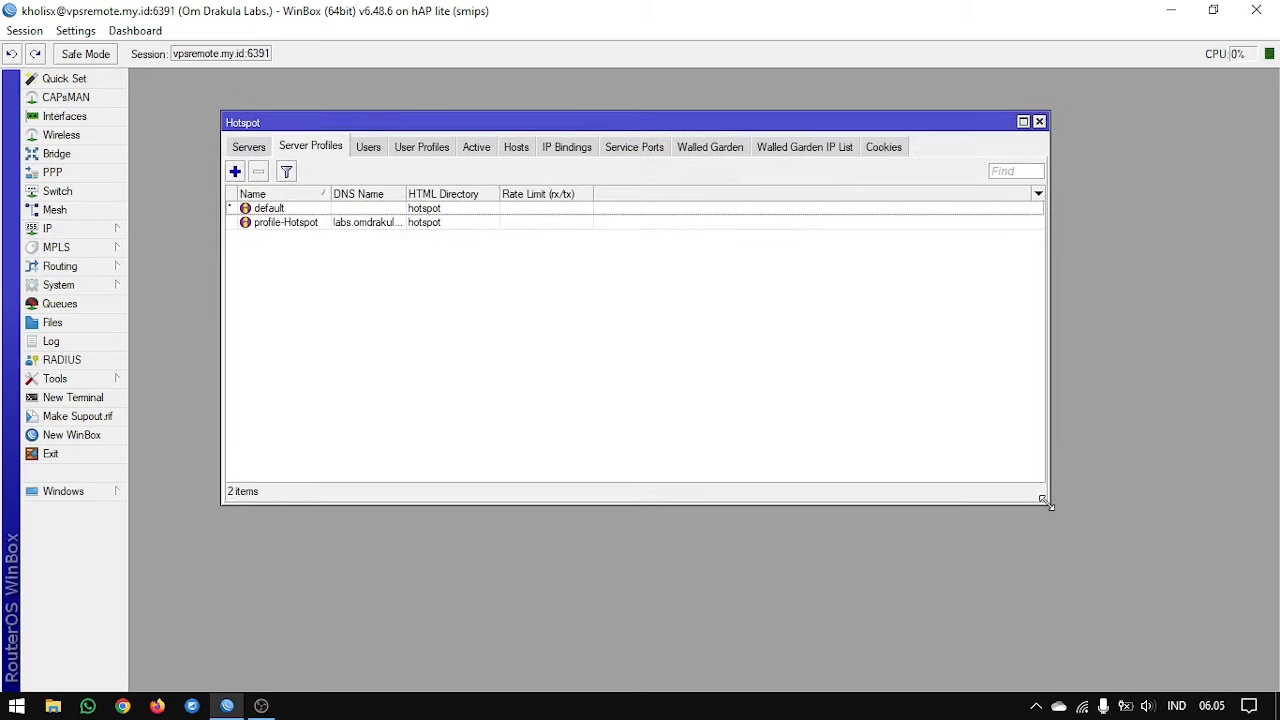
left_click(249, 147)
left_click(303, 147)
Add the Login By column to the server profiles list and widen it to show the full login methods
right_click(416, 296)
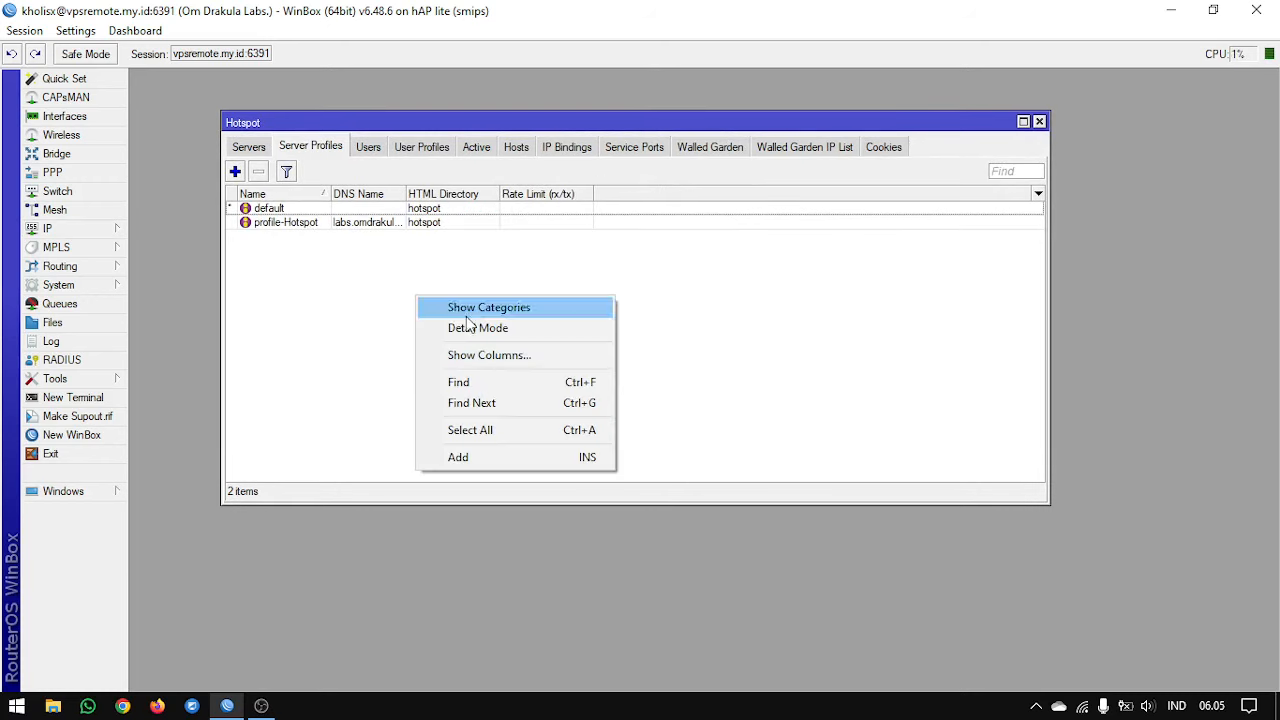
left_click(499, 356)
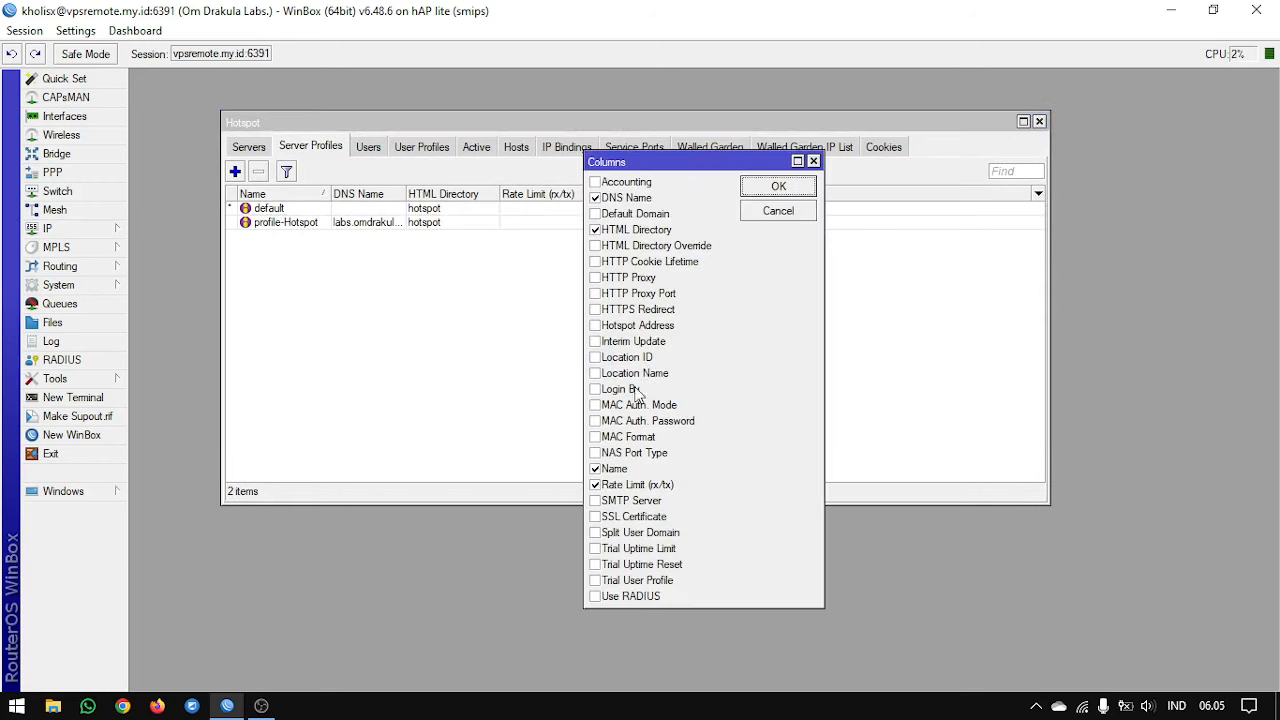
left_click(634, 391)
left_click(776, 192)
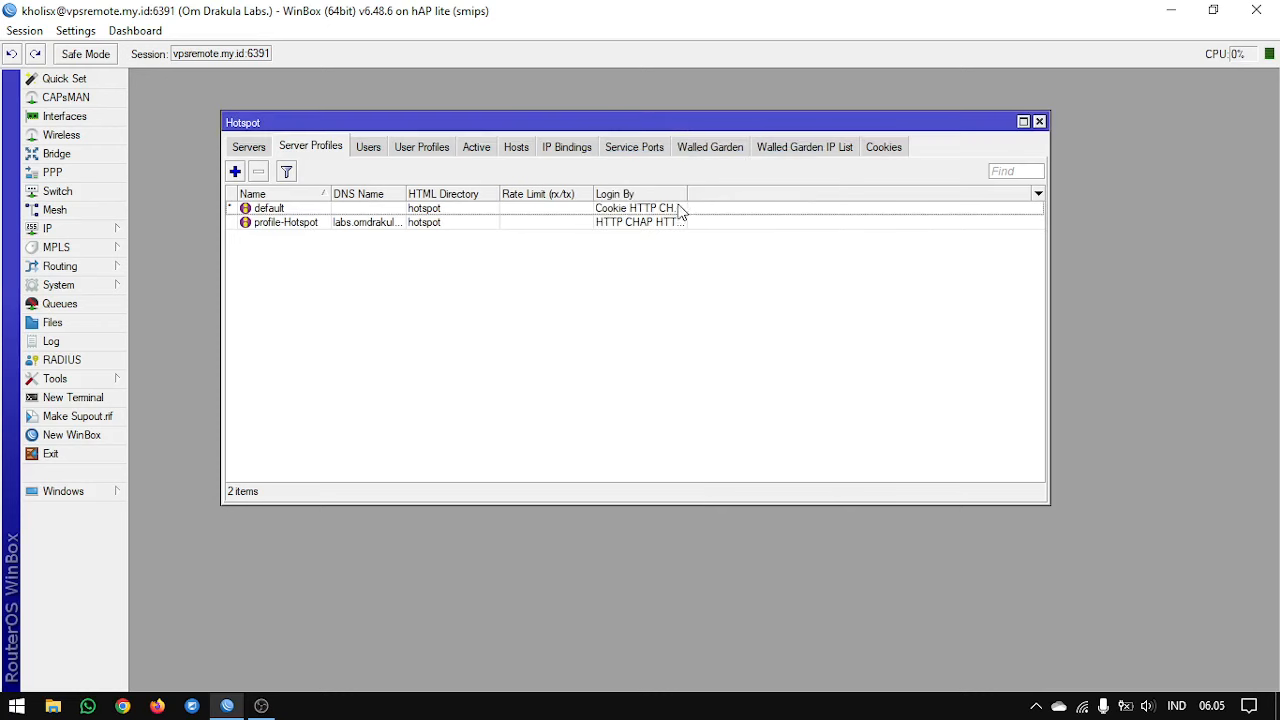
left_click_drag(688, 196, 807, 205)
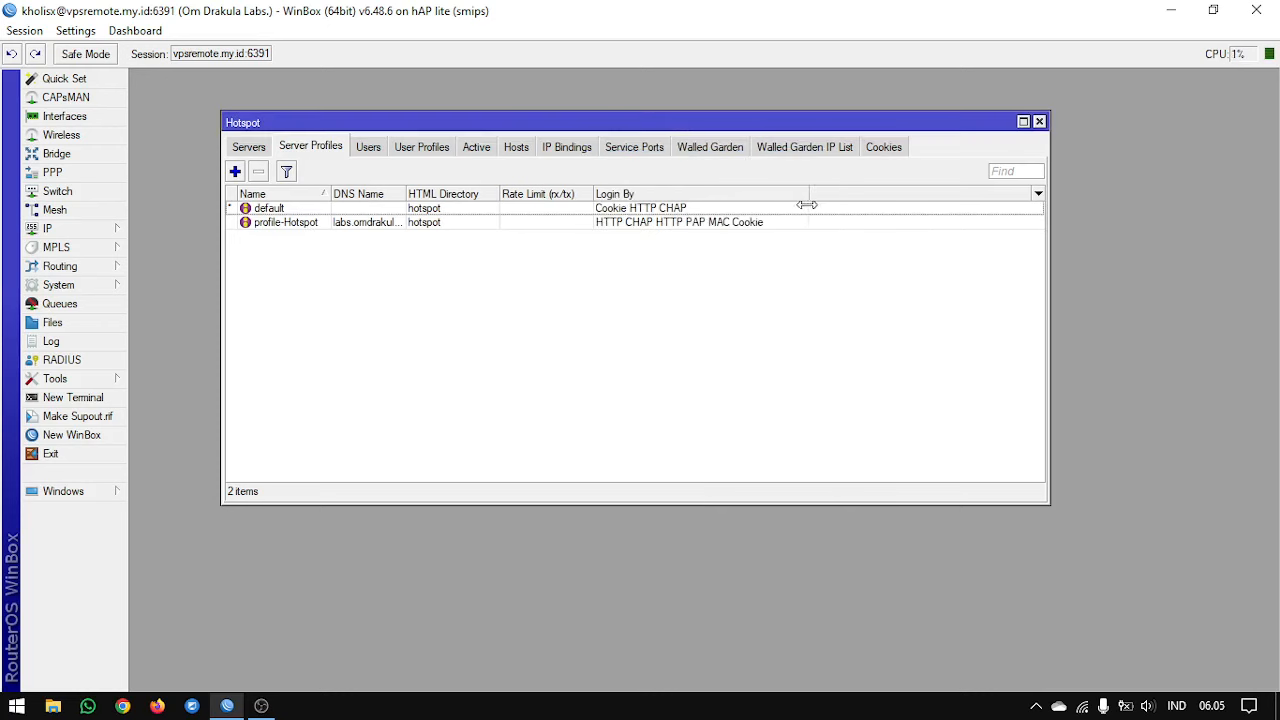
Enable MAC login for profile-Hotspot with MAC authentication mode "MAC as username and password" and apply it
double_click(292, 222)
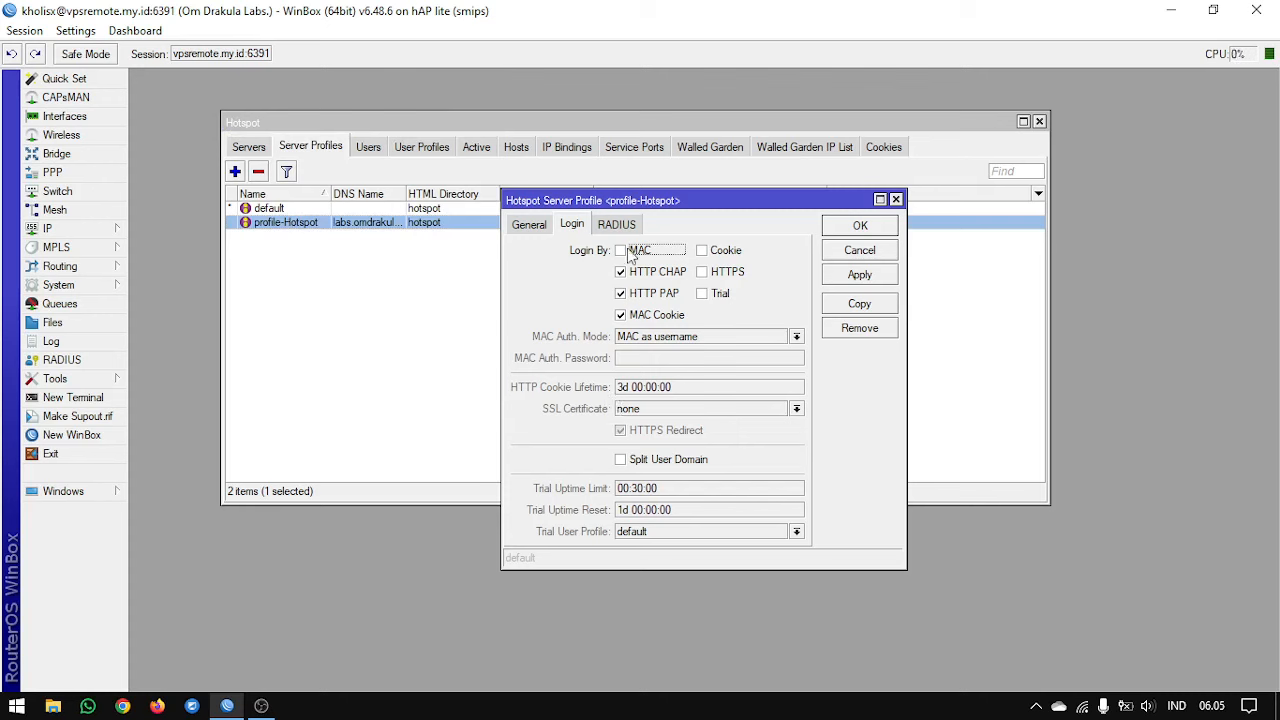
left_click(667, 254)
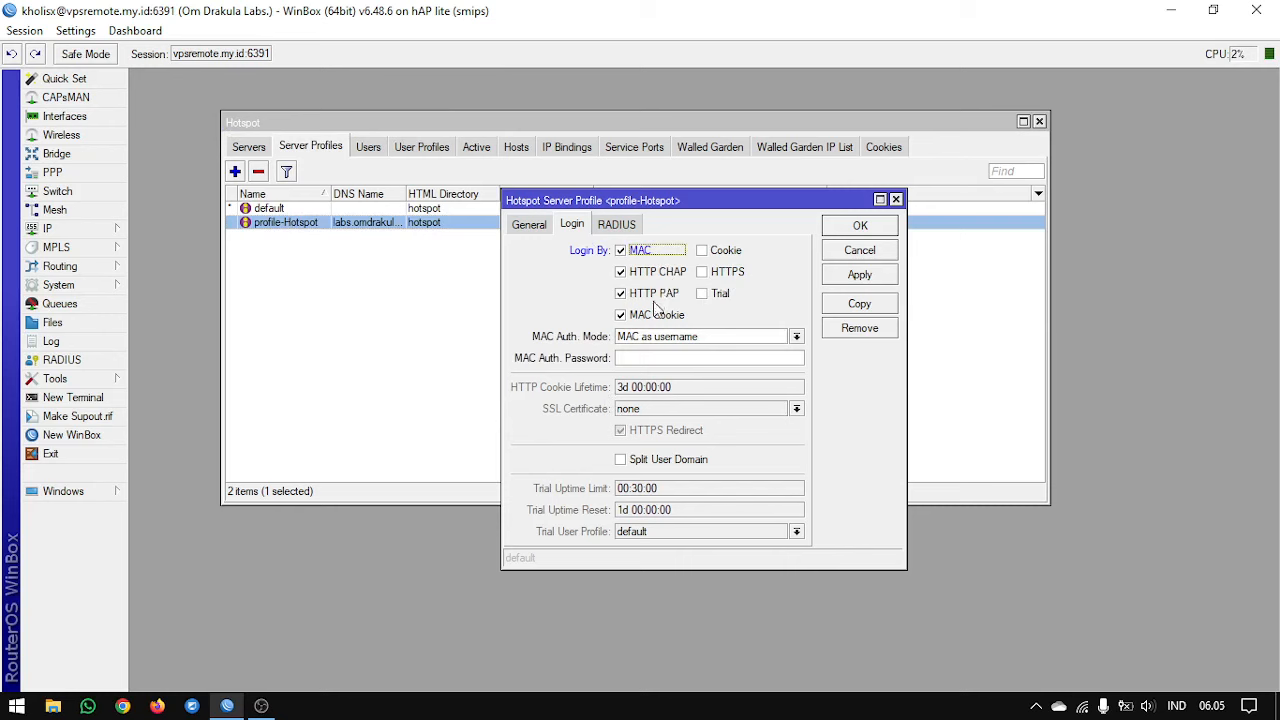
left_click(662, 338)
left_click(670, 366)
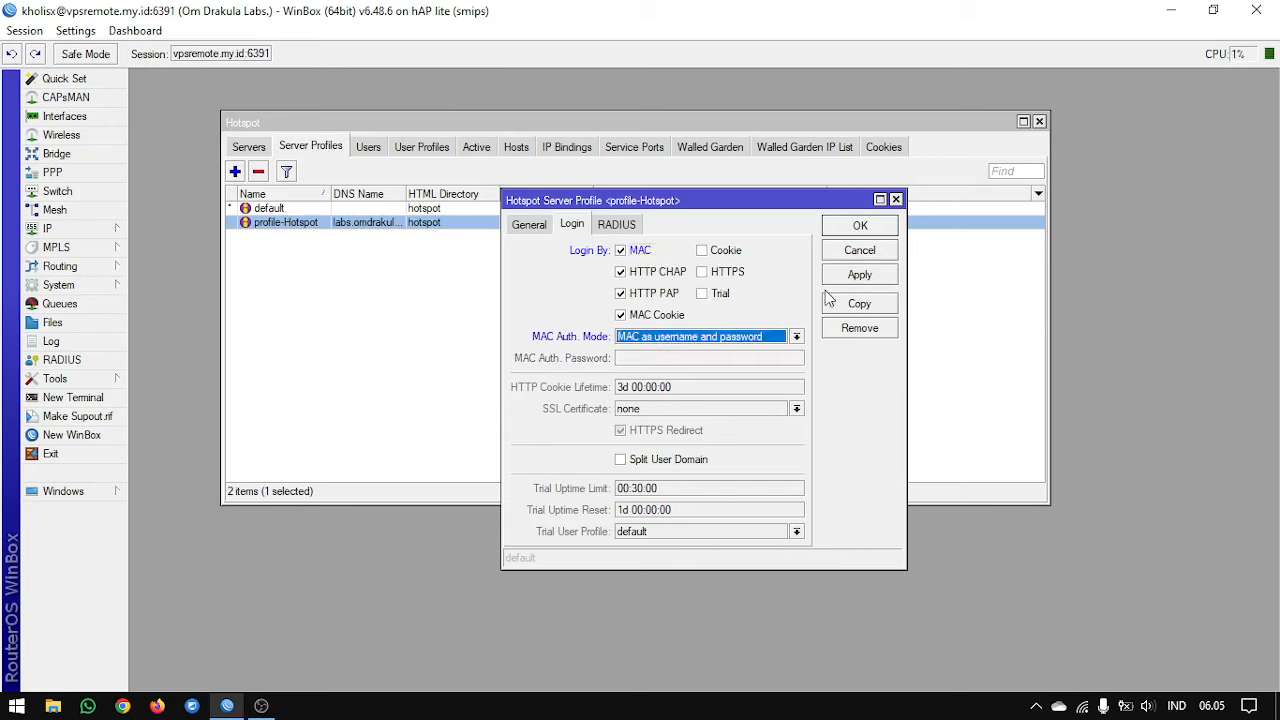
left_click(855, 280)
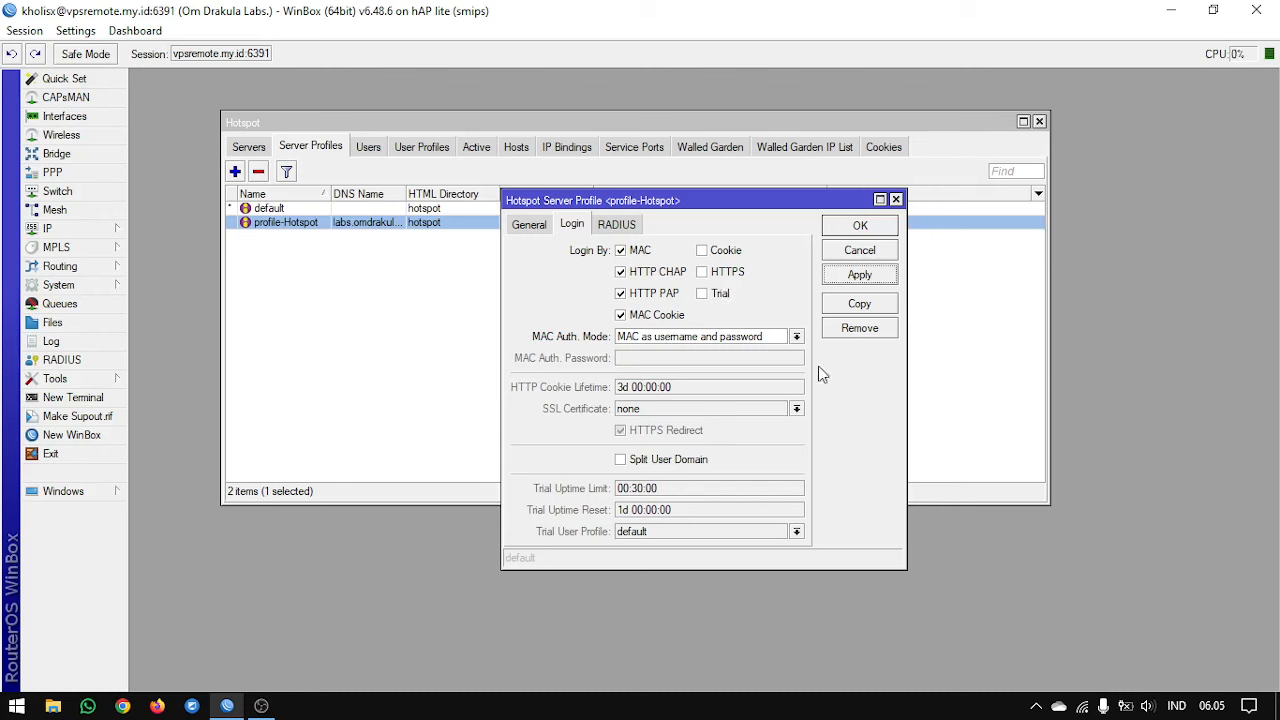
Enable Trial login for profile-Hotspot and set the trial uptime limit to 03:00:00
left_click(719, 298)
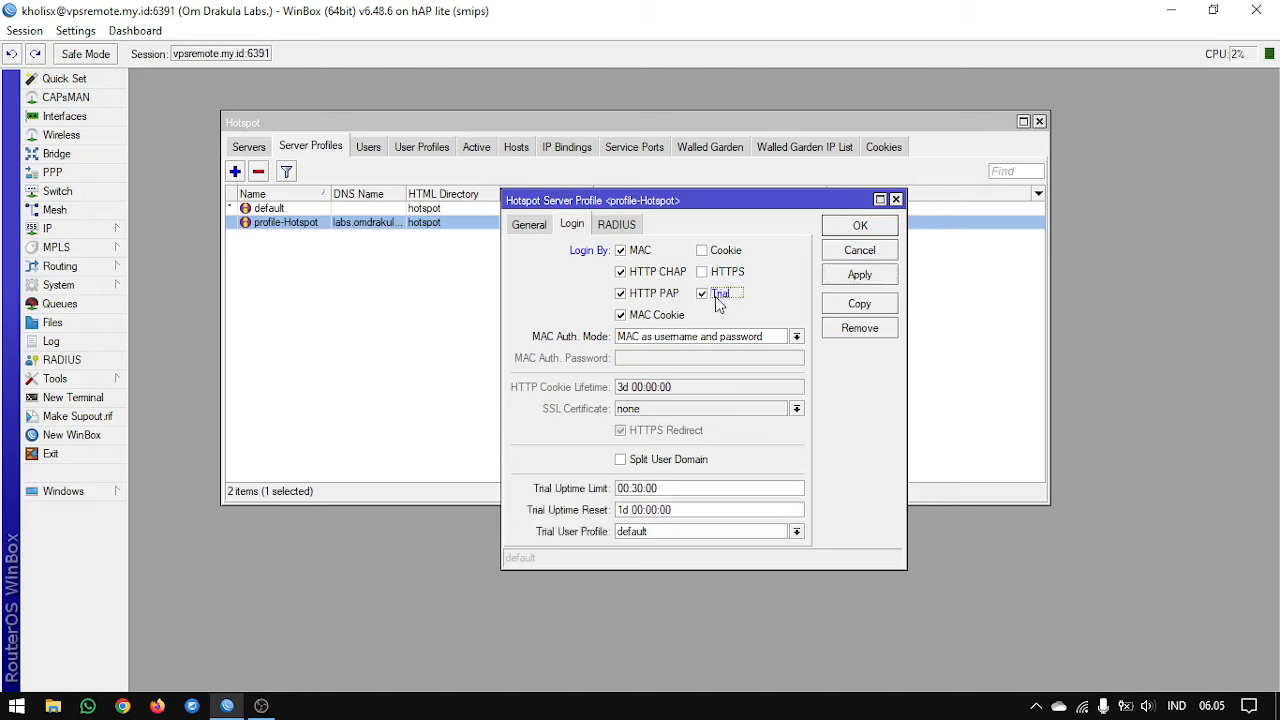
left_click_drag(669, 491, 584, 482)
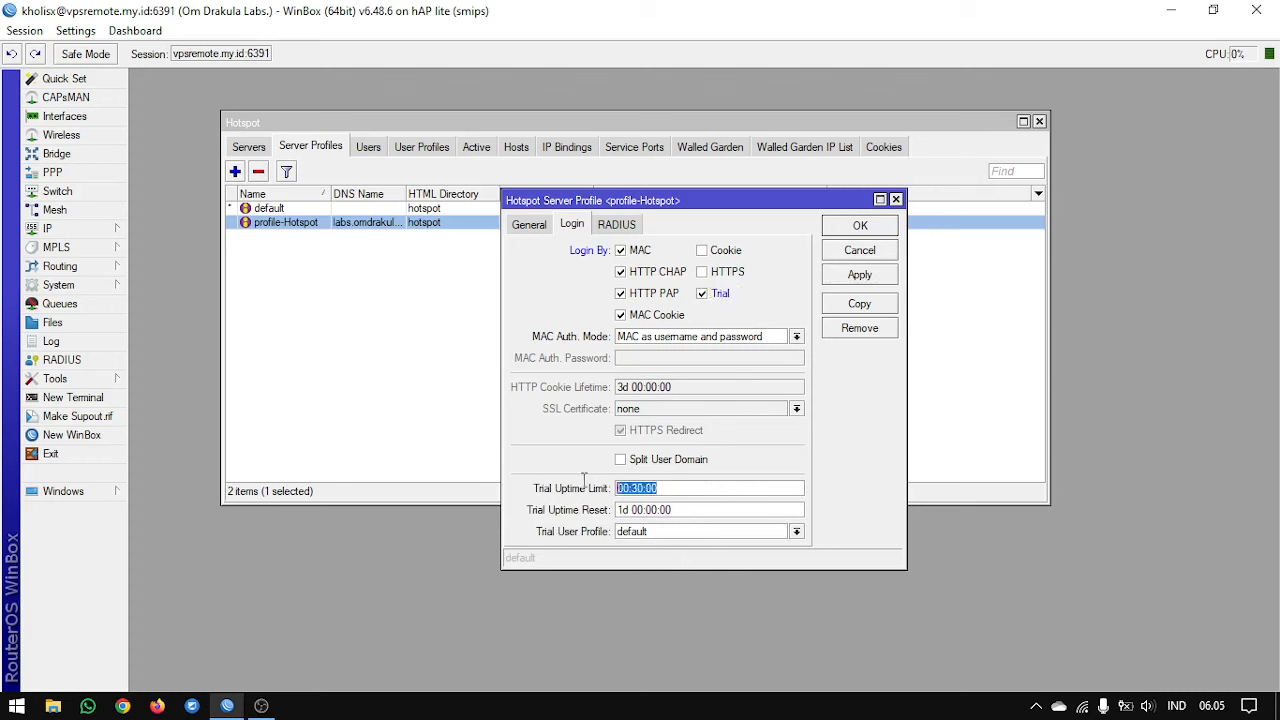
left_click(688, 492)
left_click_drag(688, 492, 604, 481)
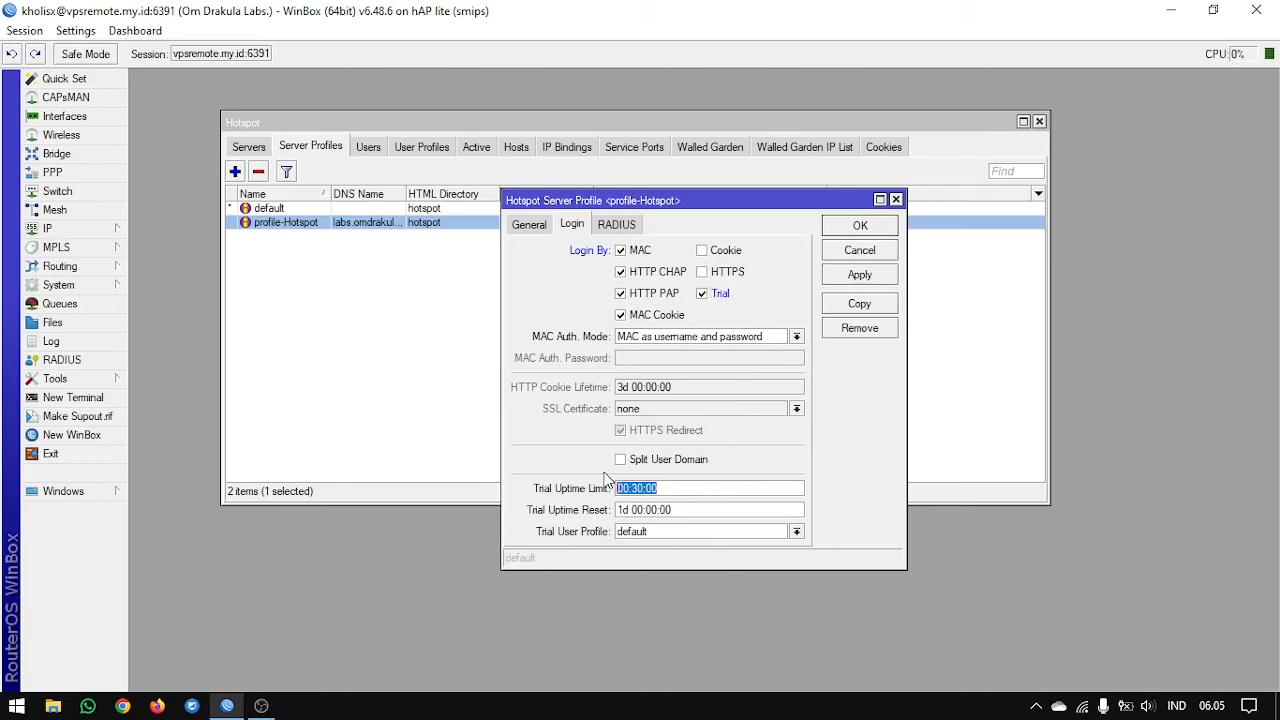
left_click(670, 490)
key("BackSpace")
key("BackSpace")
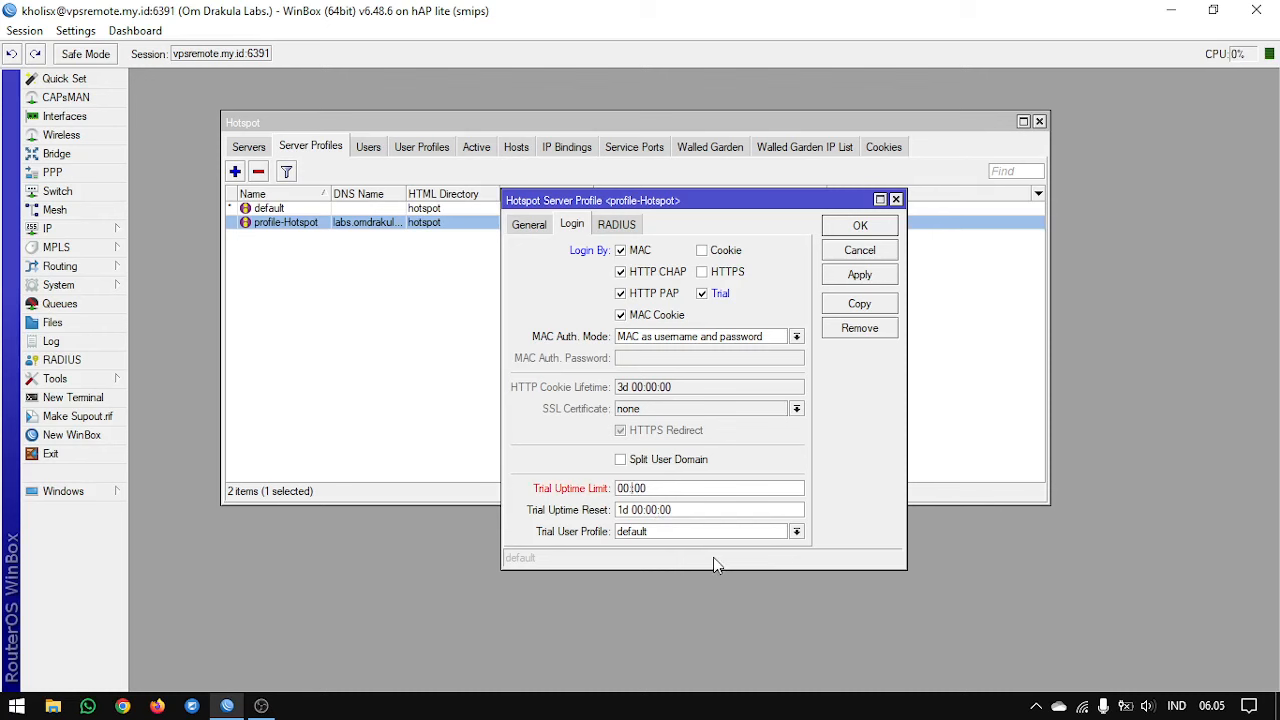
type("00:")
key("BackSpace")
type("3")
Set profile-Hotspot's trial uptime reset to 12:00:00 and apply the settings
left_click(671, 511)
left_click_drag(643, 510, 597, 511)
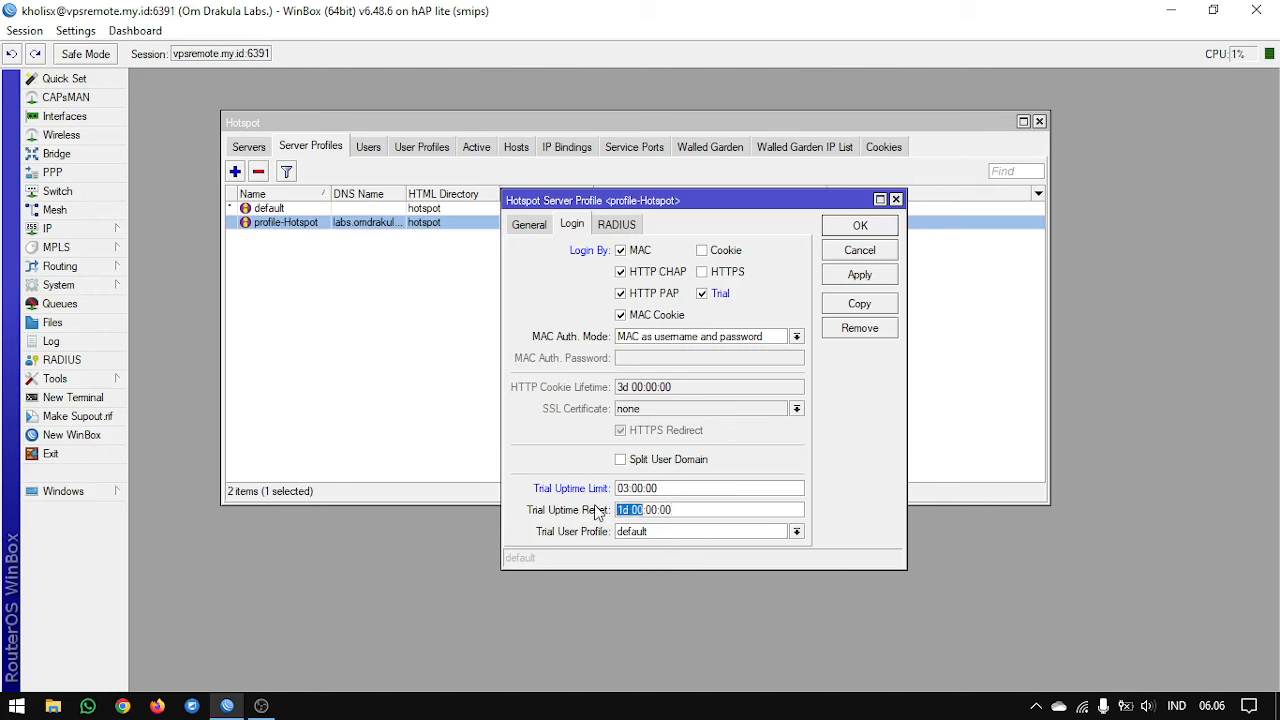
type("12")
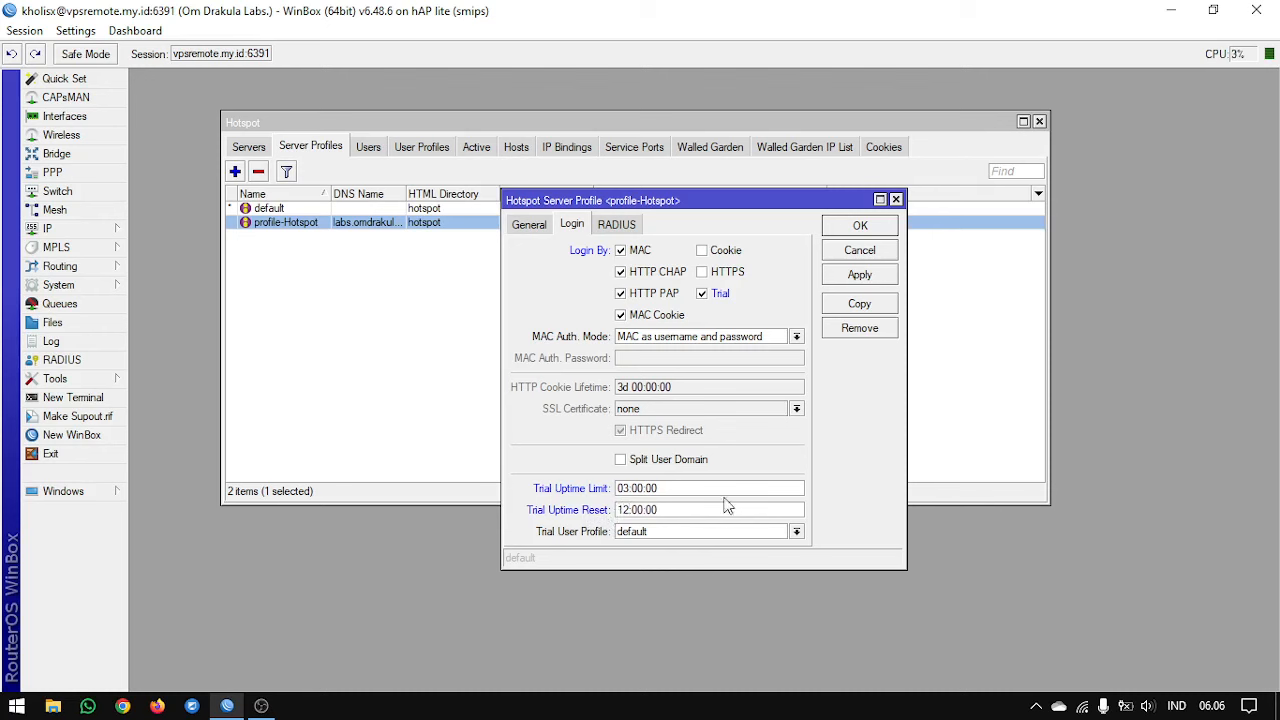
left_click(860, 277)
left_click(860, 277)
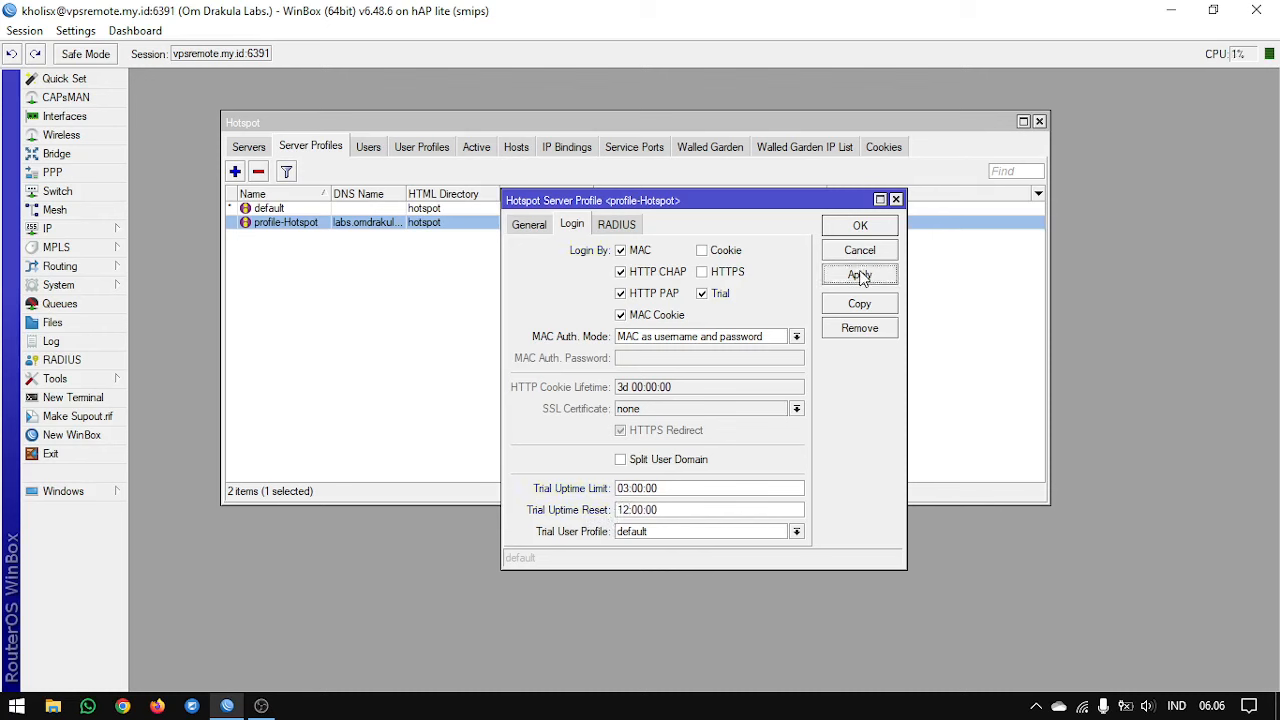
Review profile-Hotspot's trial uptime limit and reset, and check which user profiles are available for trial users
left_click_drag(666, 488, 614, 485)
left_click(663, 494)
left_click(686, 507)
left_click(685, 490)
left_click_drag(694, 200, 494, 267)
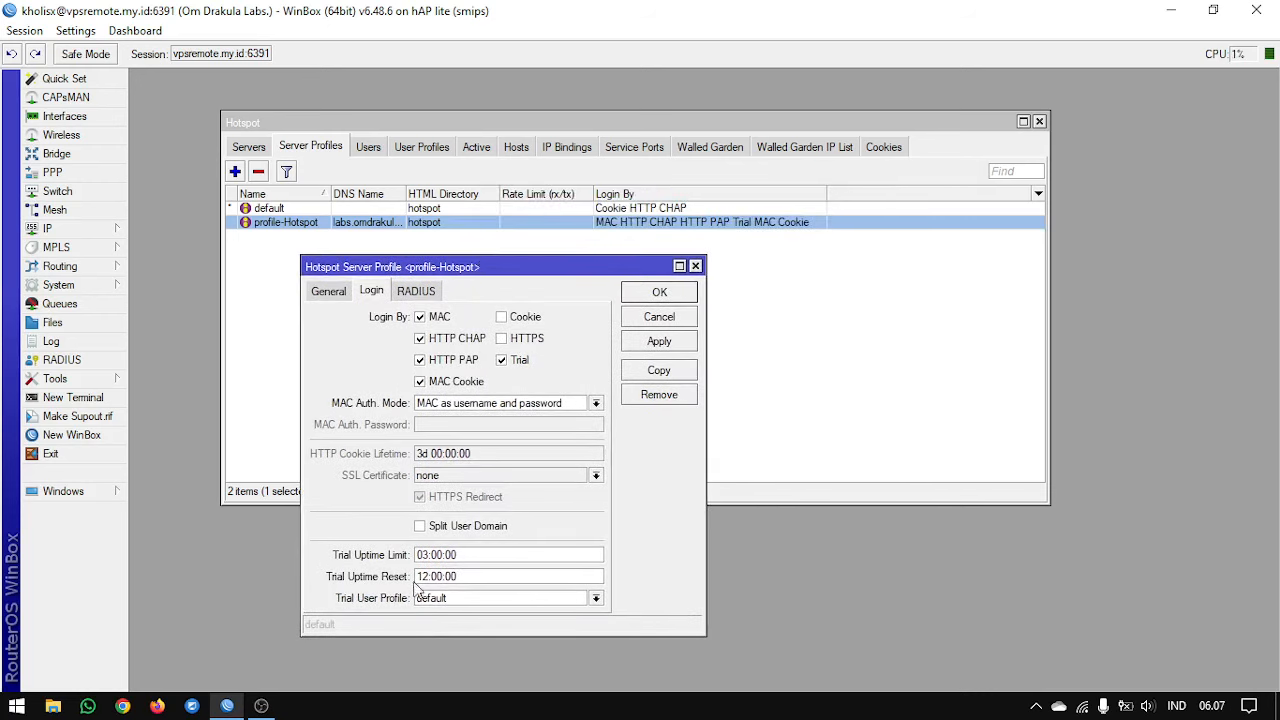
left_click(470, 598)
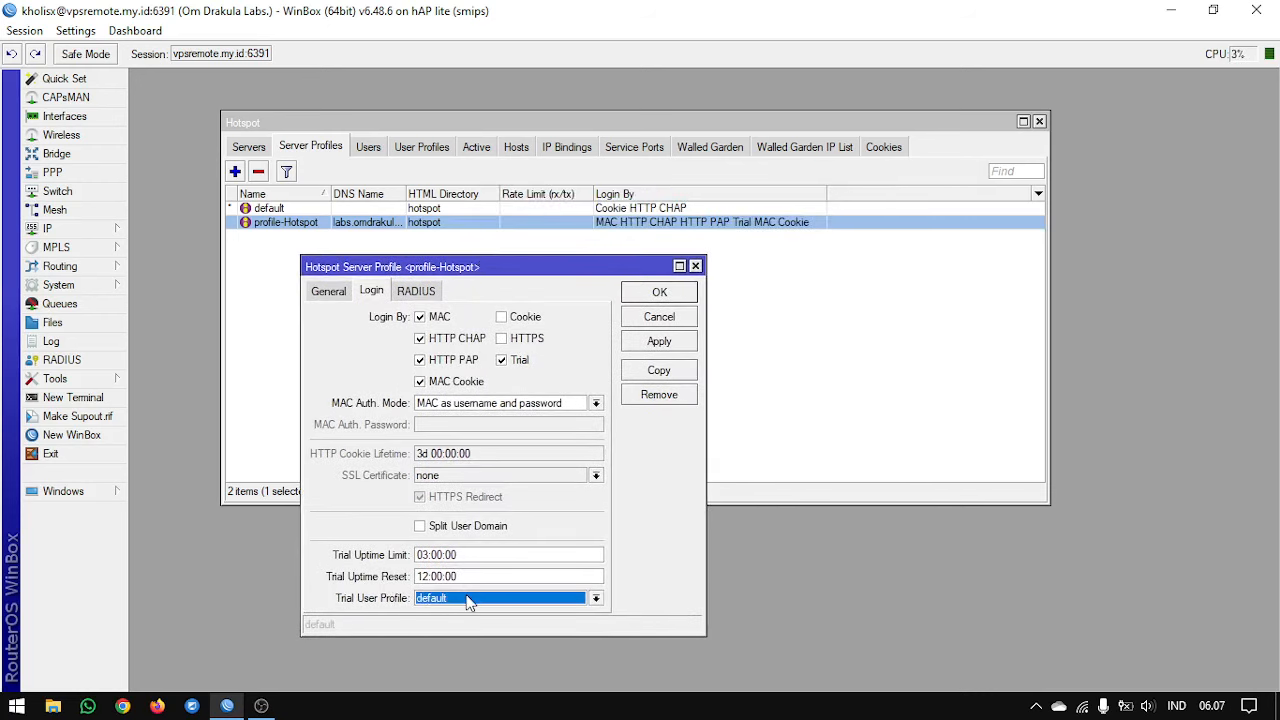
left_click(468, 598)
left_click(468, 602)
Create a hotspot user profile named Trial with a rate limit of 2m/2m
left_click_drag(443, 122, 457, 94)
left_click(437, 118)
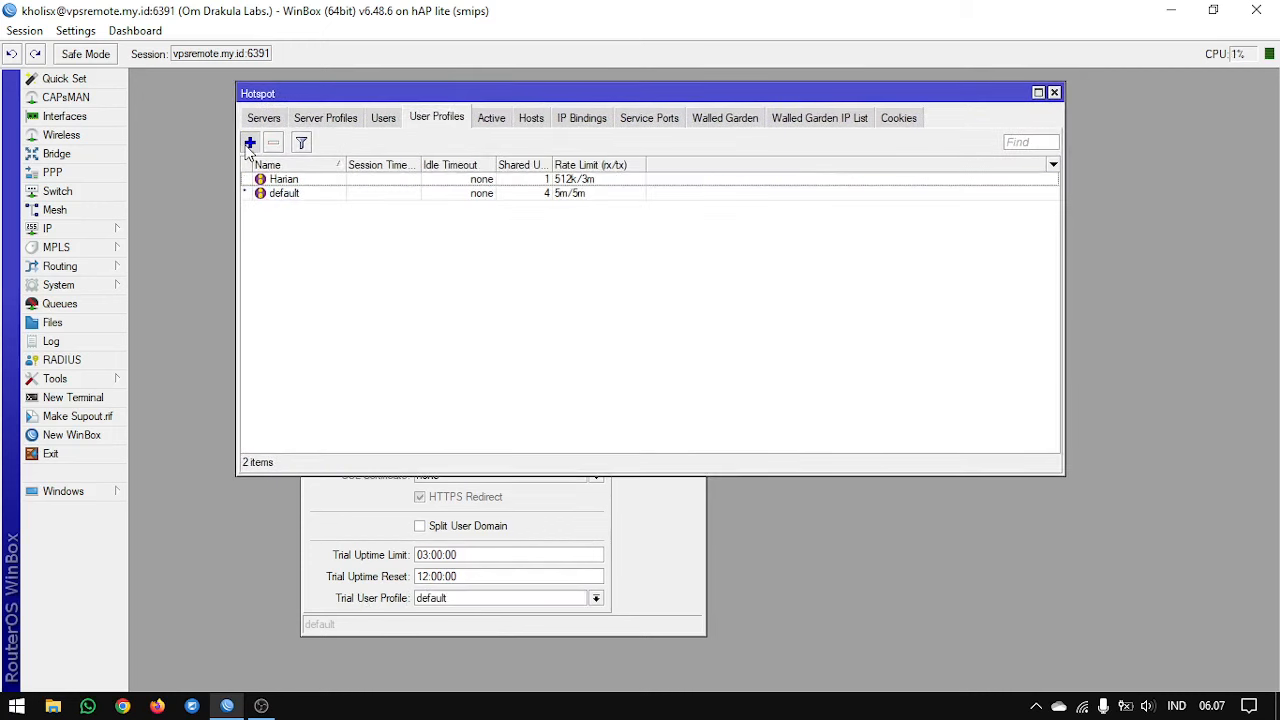
left_click(250, 142)
type("Trial")
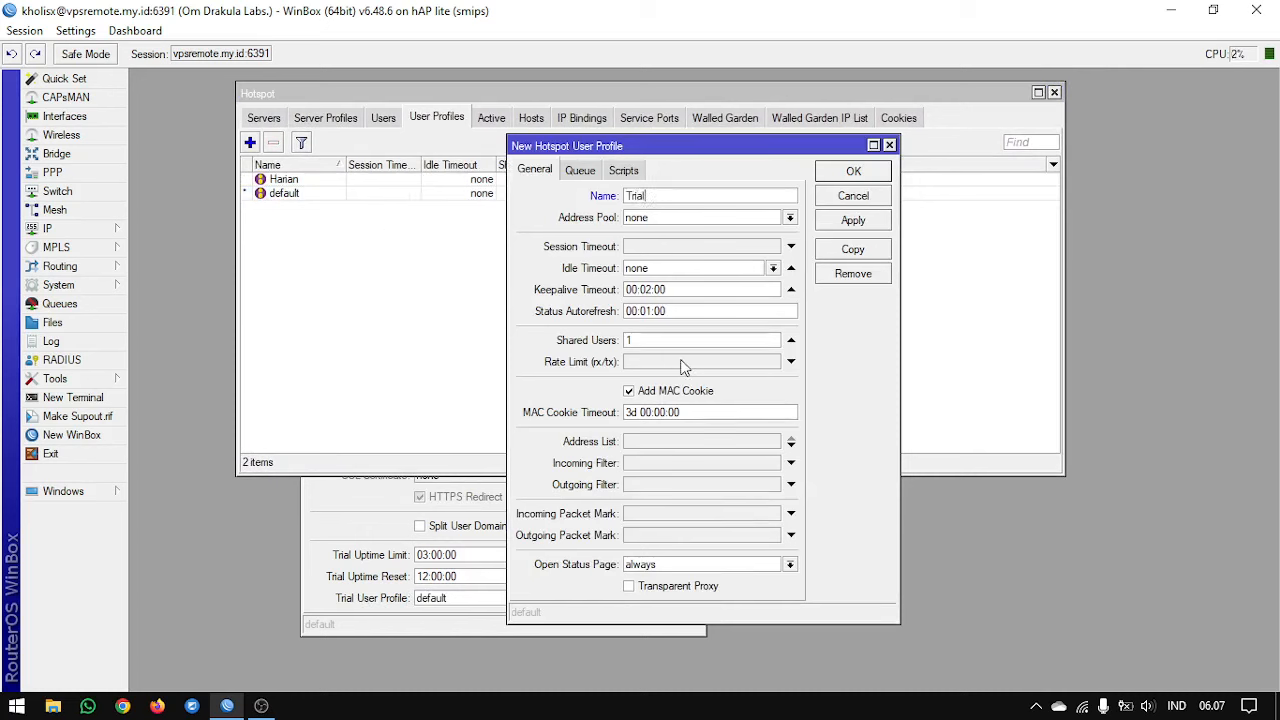
left_click(685, 362)
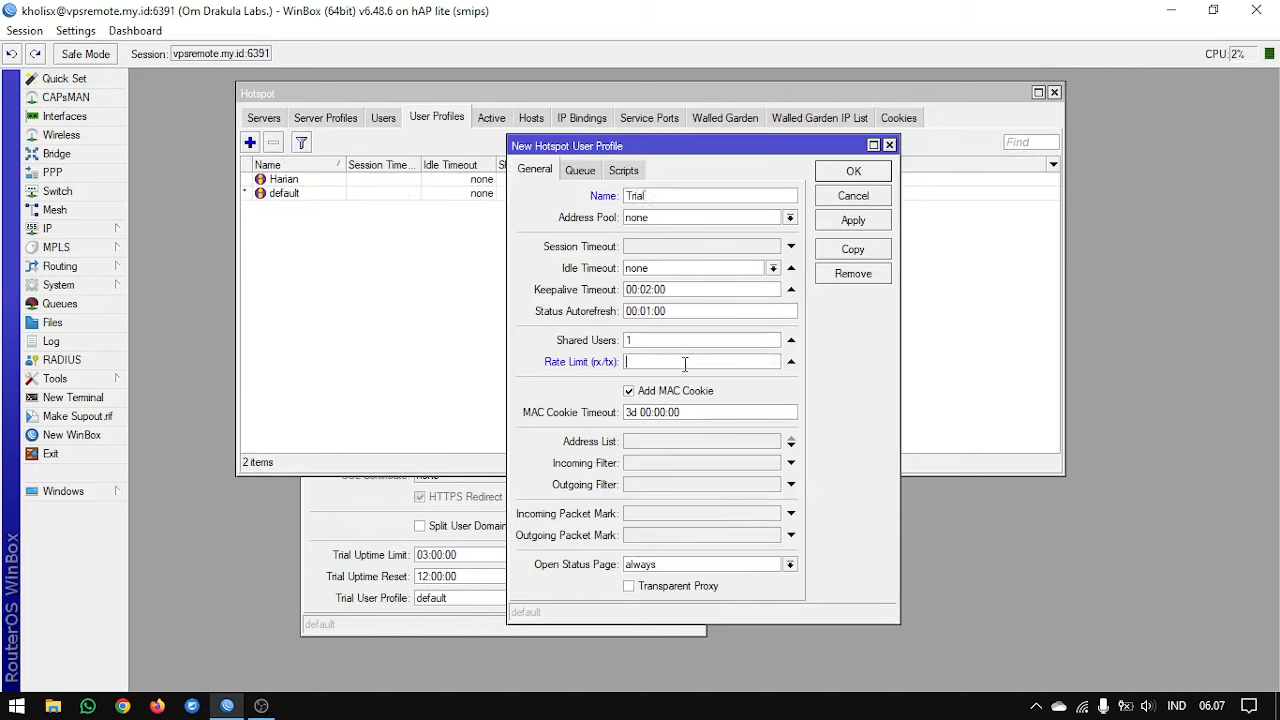
type("2m/2m")
left_click(858, 222)
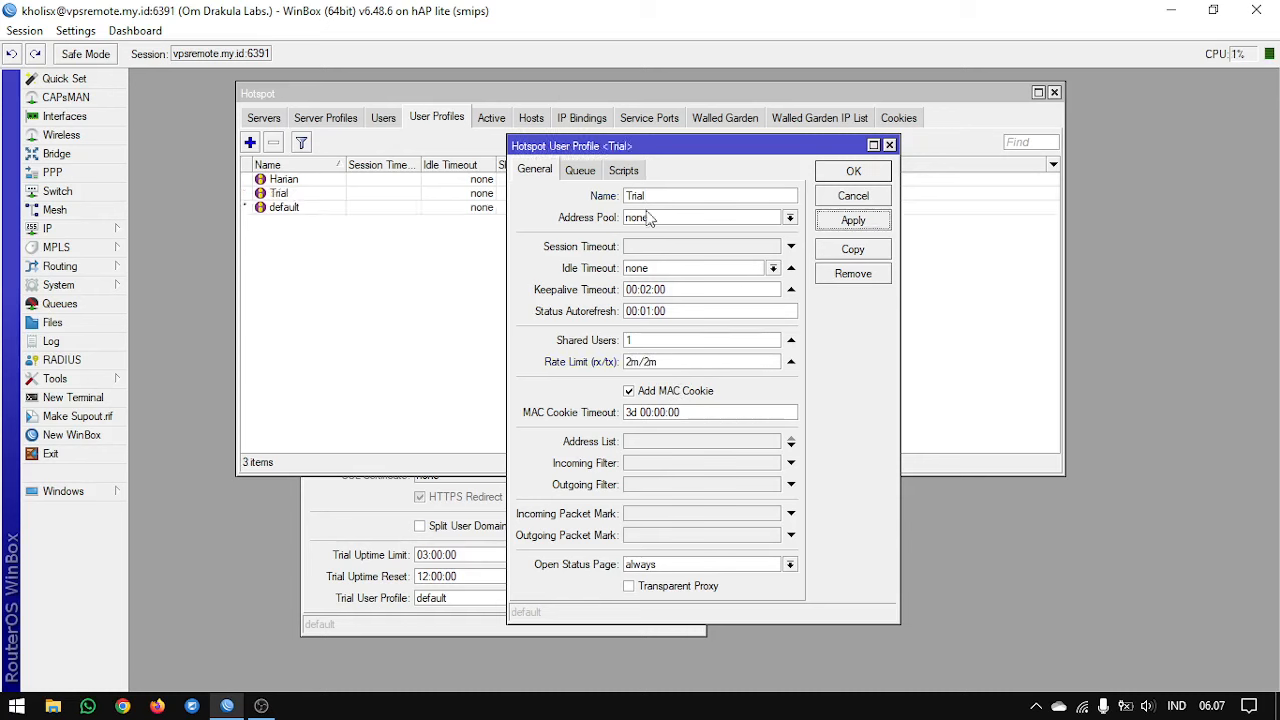
left_click(674, 366)
left_click(849, 172)
Set profile-Hotspot's trial user profile to Trial and apply the change
left_click(503, 574)
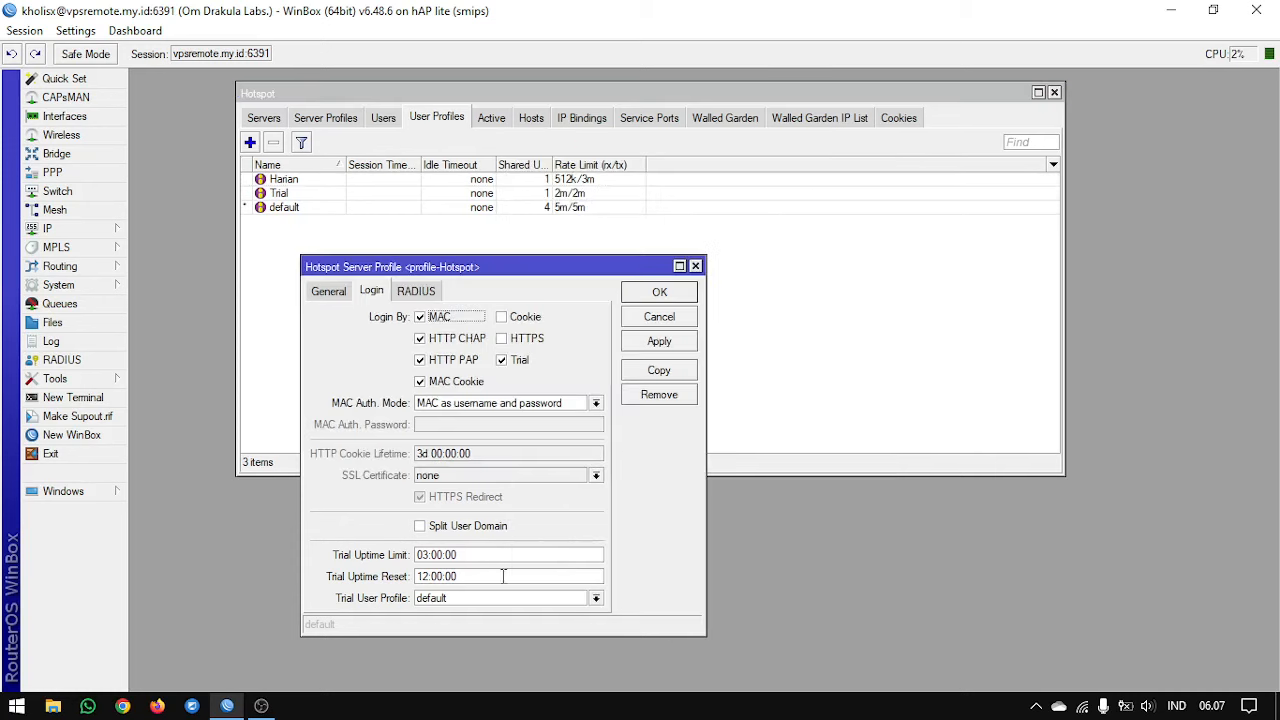
double_click(508, 554)
left_click(508, 554)
left_click(503, 600)
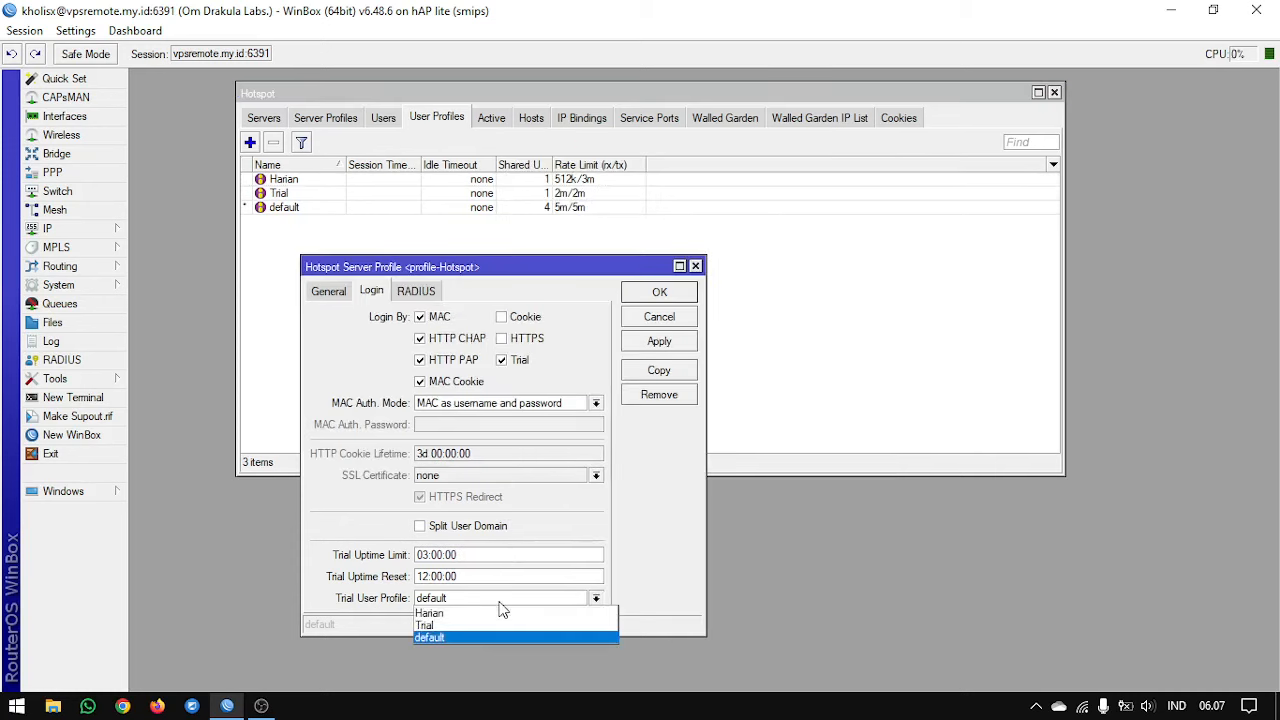
left_click(503, 605)
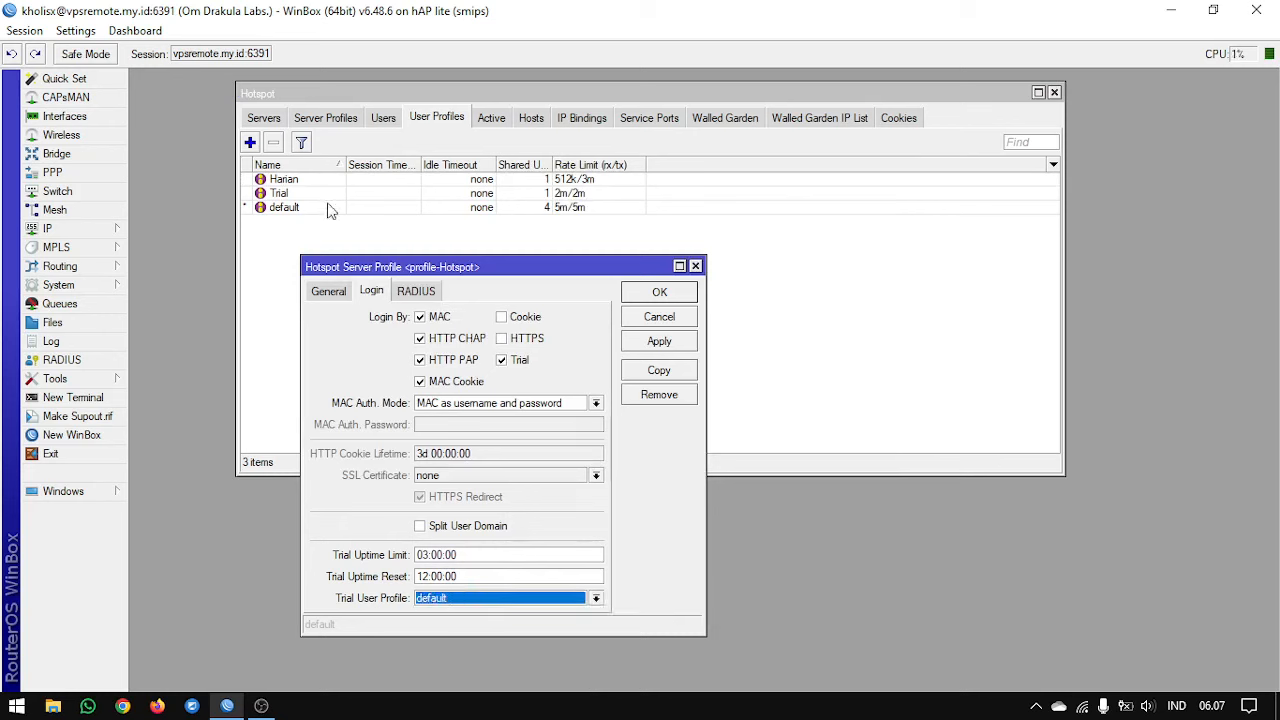
left_click(462, 600)
left_click(455, 626)
left_click(659, 342)
left_click(659, 342)
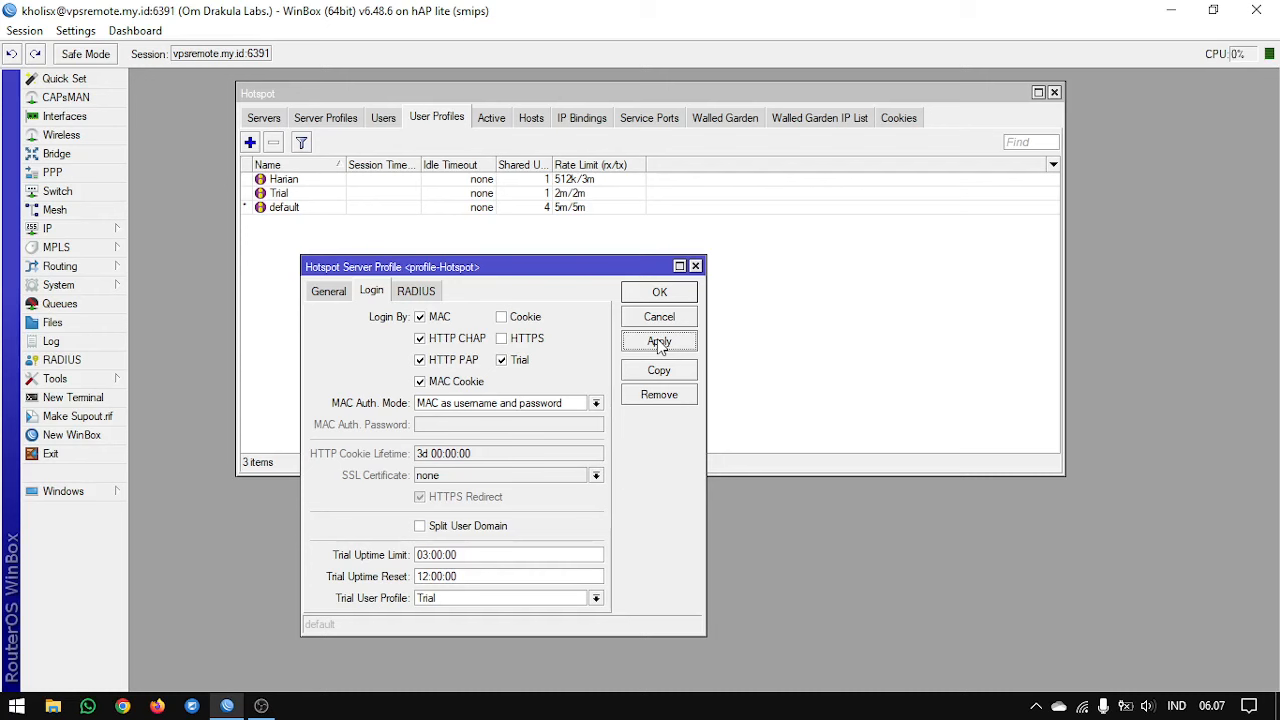
Return to the server profiles list, widen the Login By column, and reposition the profile-Hotspot dialog beneath the listed entries
left_click_drag(814, 91, 717, 93)
left_click(233, 120)
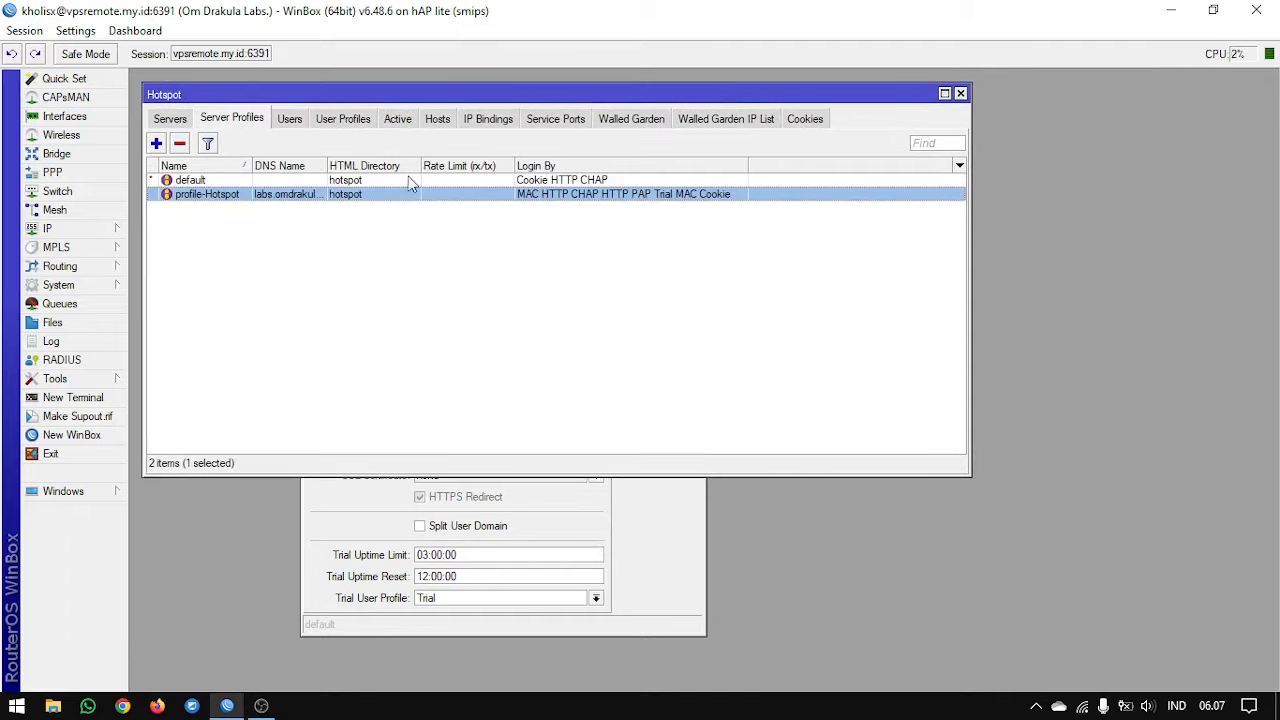
left_click(698, 568)
left_click_drag(748, 170, 797, 170)
left_click(688, 520)
left_click_drag(579, 262, 550, 230)
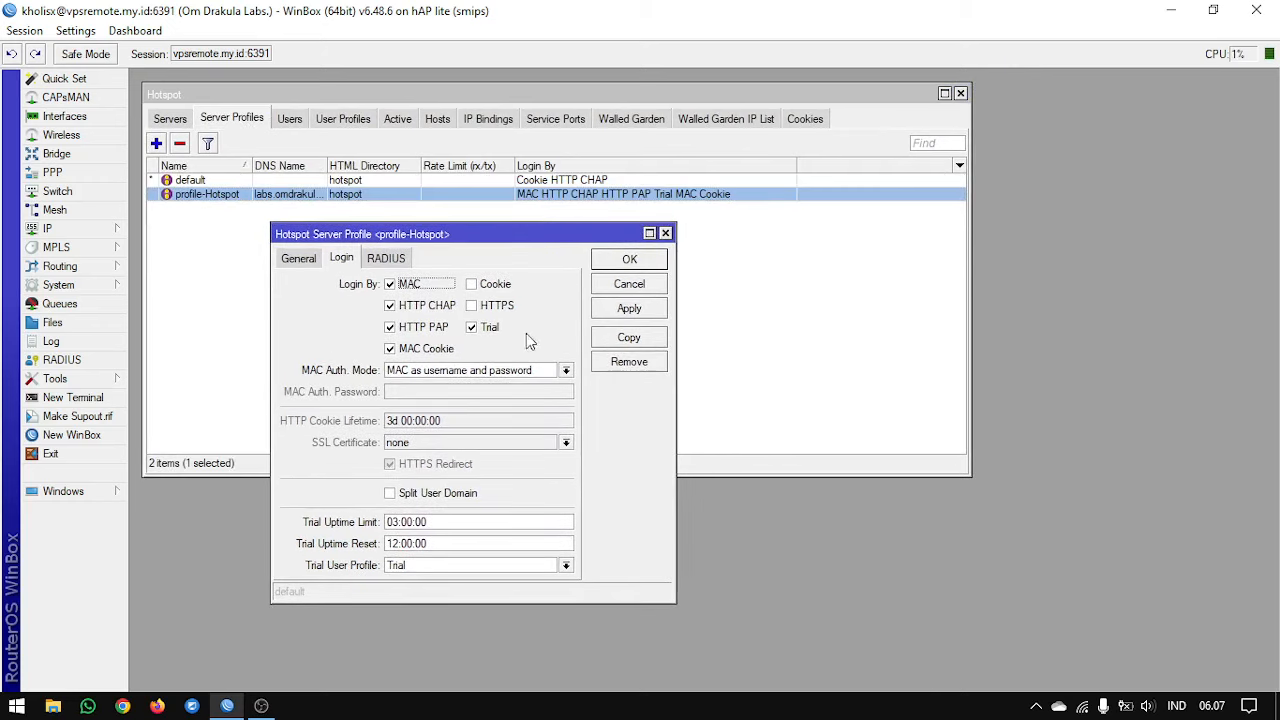
Apply profile-Hotspot with Trial login disabled, and re-enable Trial login with another apply
left_click(493, 326)
left_click(493, 326)
left_click(612, 310)
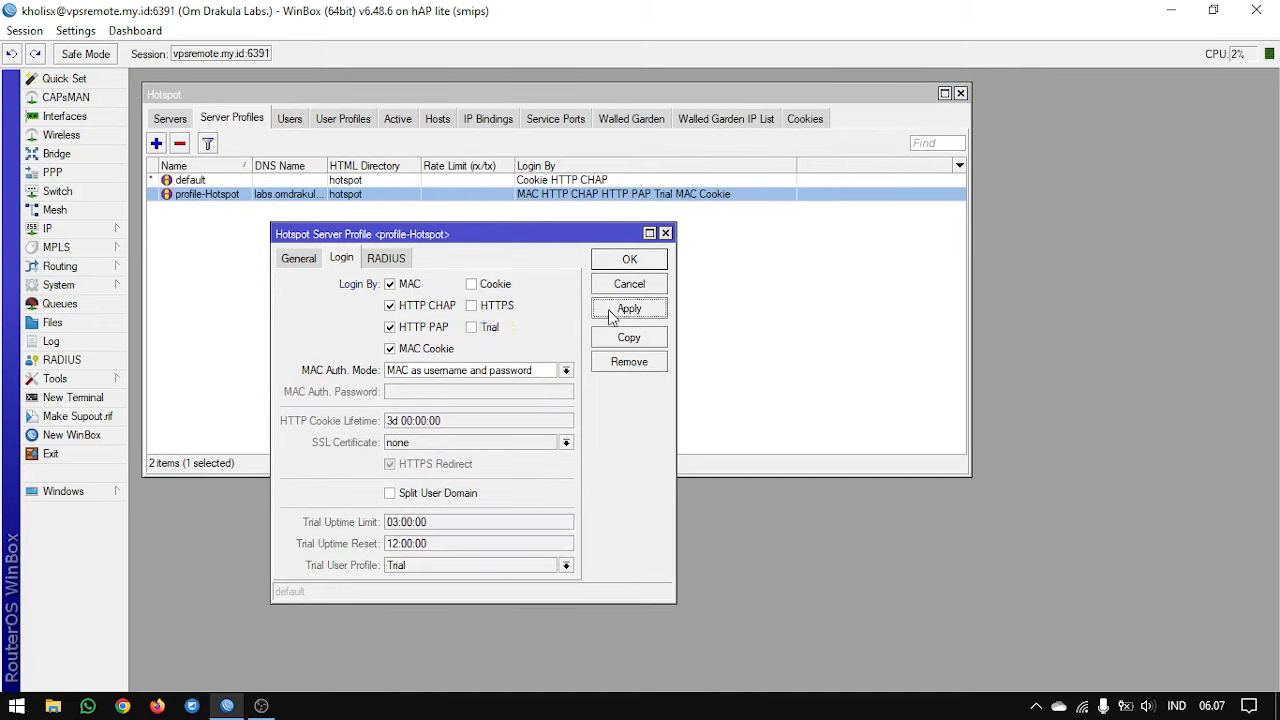
left_click(489, 328)
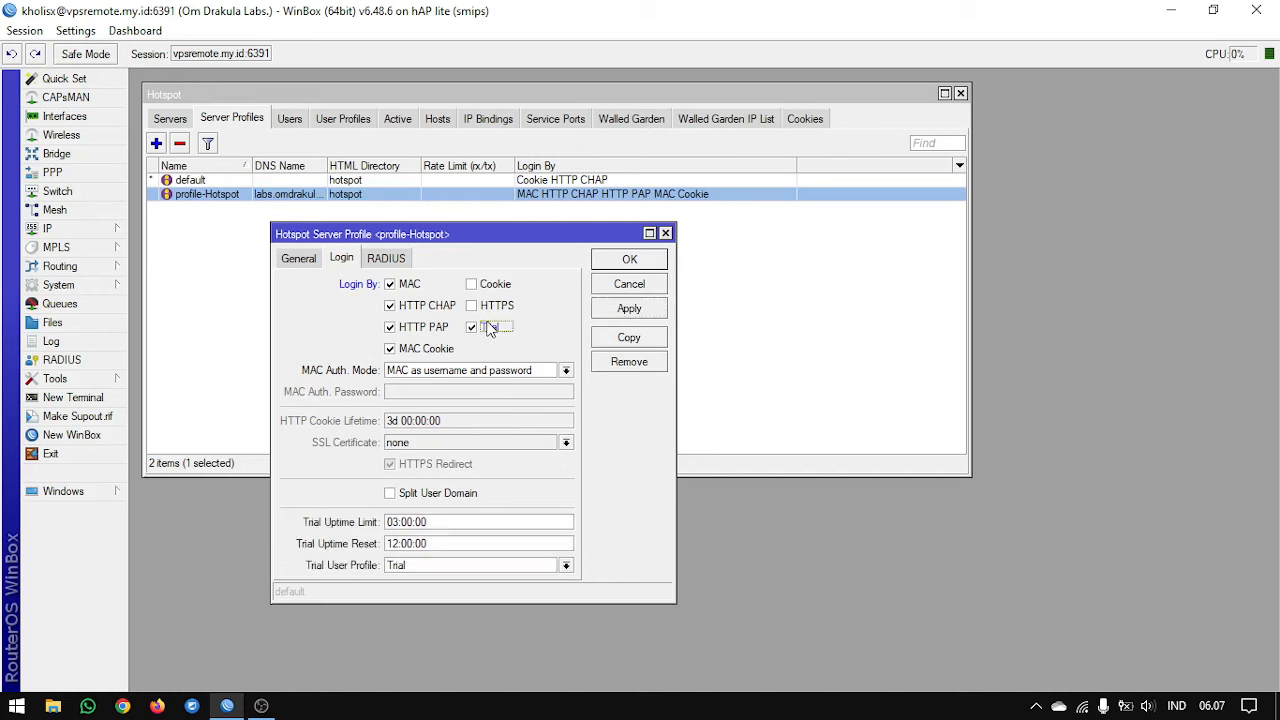
left_click(609, 312)
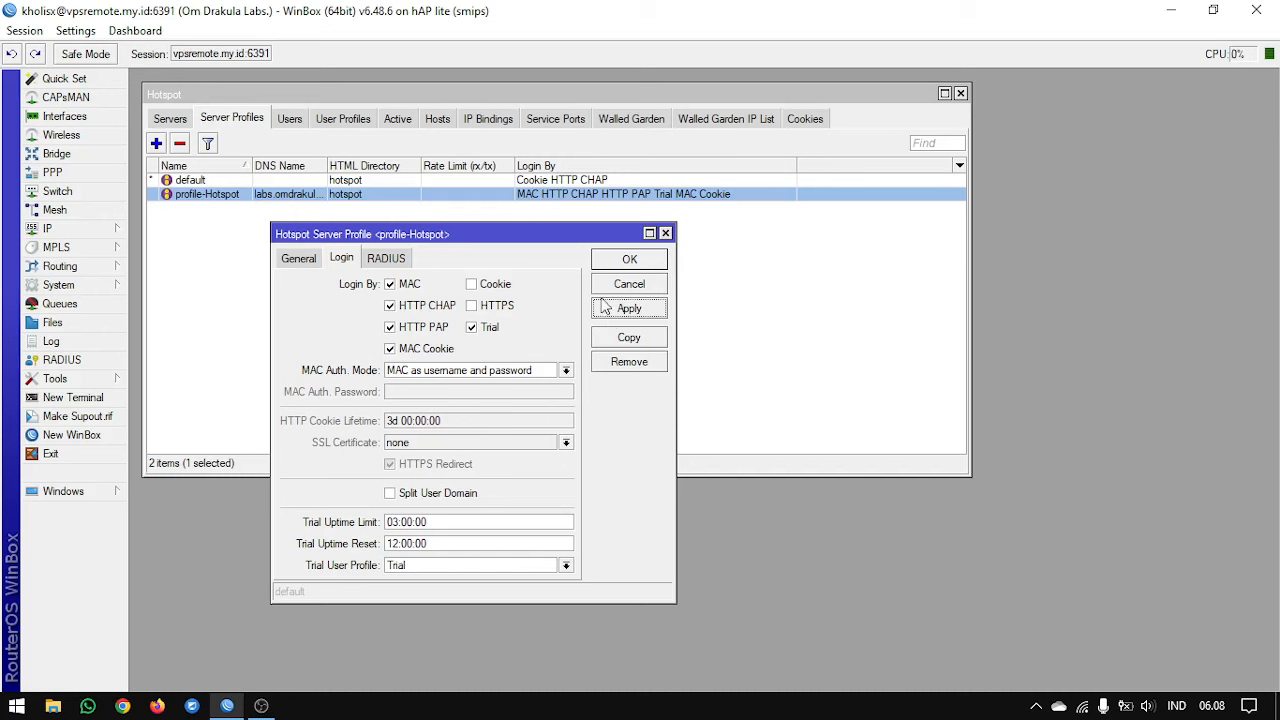
Move the profile-Hotspot dialog clear of the server profiles list and open a terminal window below the listed entries
left_click_drag(558, 240, 1117, 158)
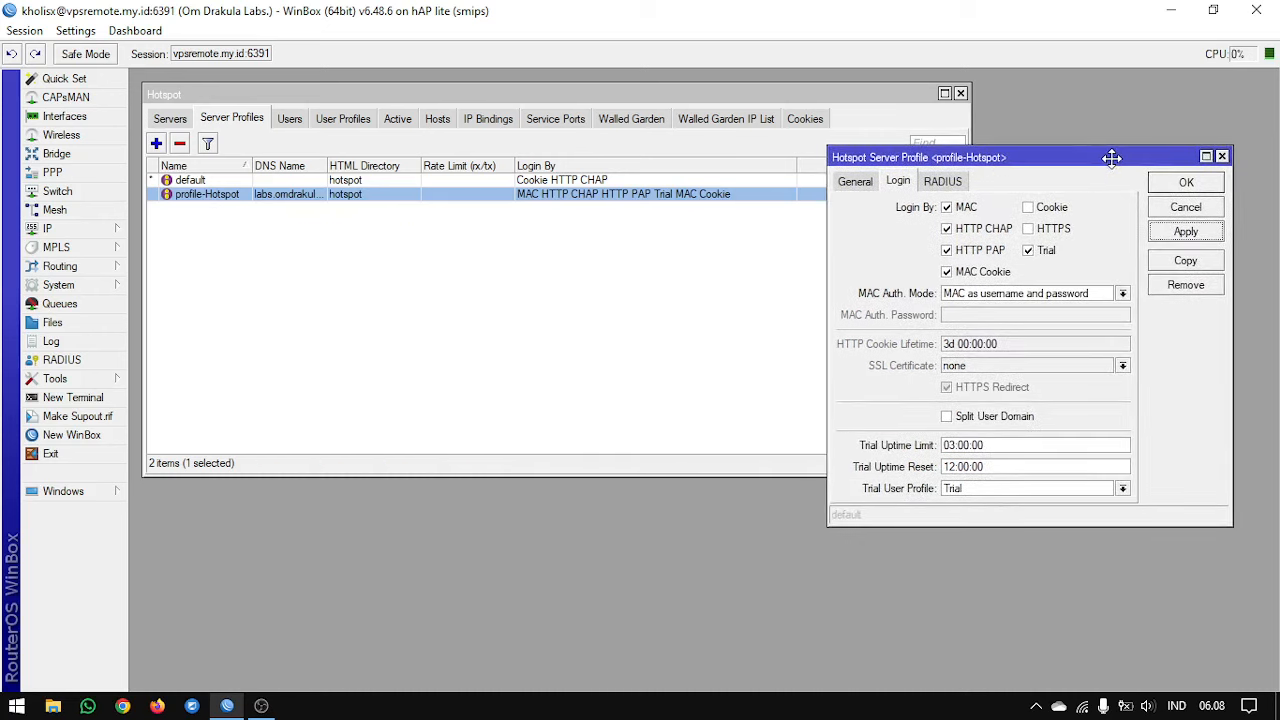
left_click(72, 397)
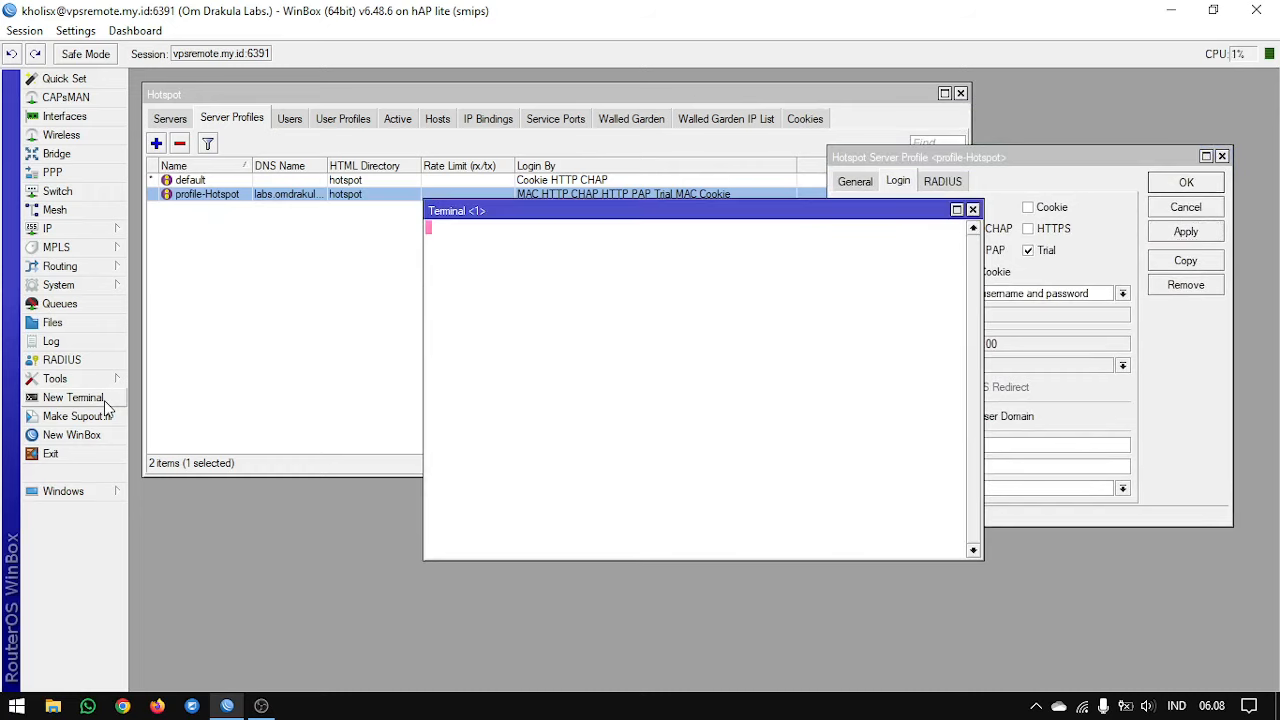
left_click_drag(641, 208, 466, 266)
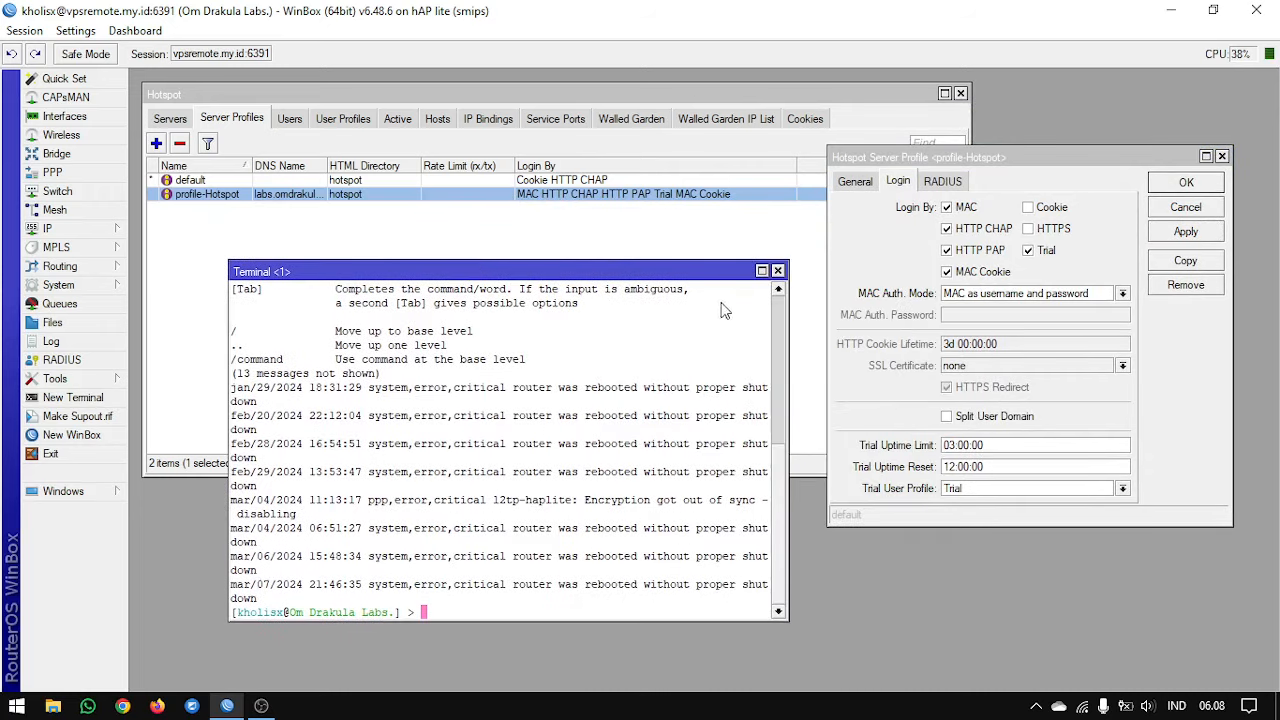
left_click(783, 267)
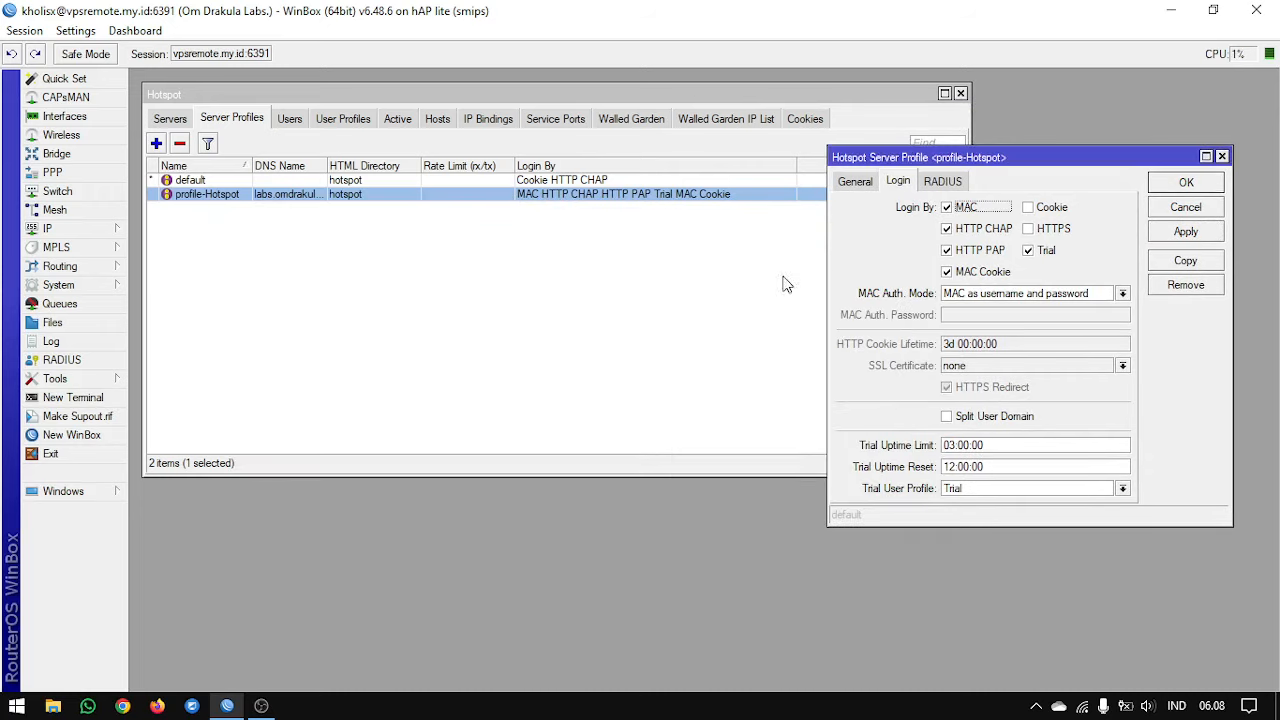
left_click(90, 398)
left_click_drag(640, 271, 609, 266)
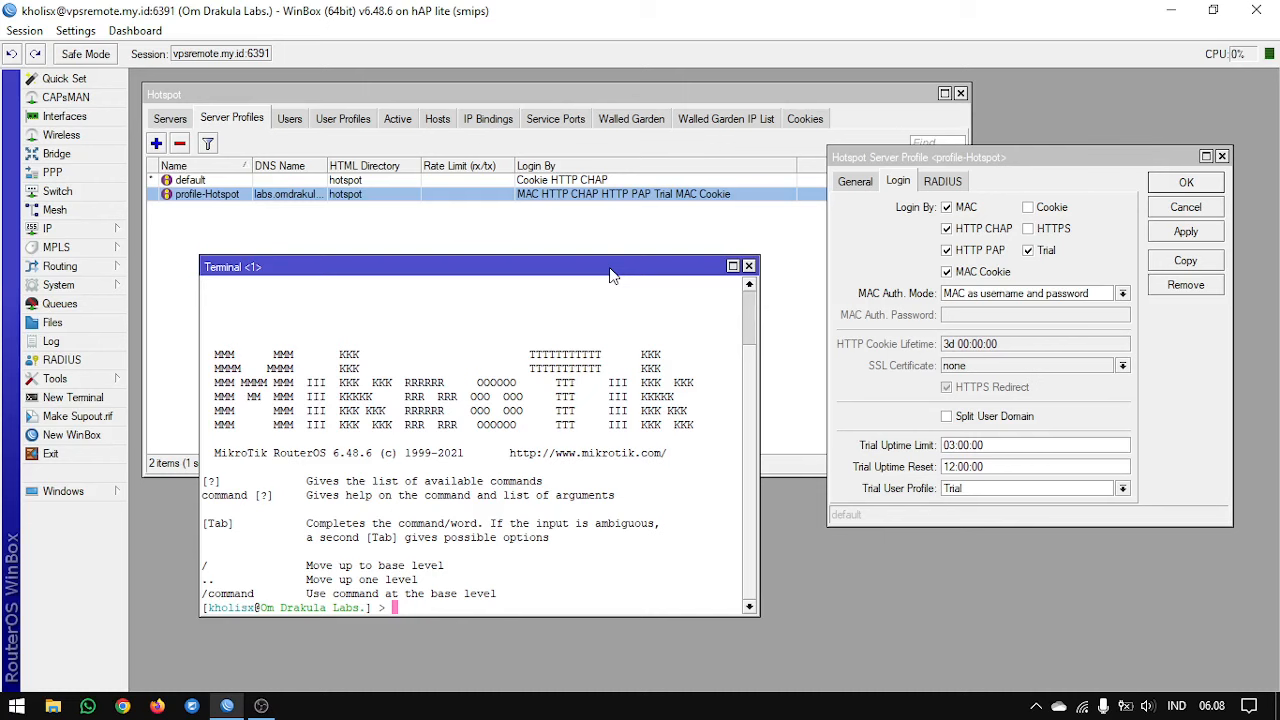
Run /ip hotspo profile set login-by=mac,http-chap,http-pap,mac-cookie,cookie,trial [find] in the terminal, keeping the command and the profile dialog in view
type("/ip hotspo profile")
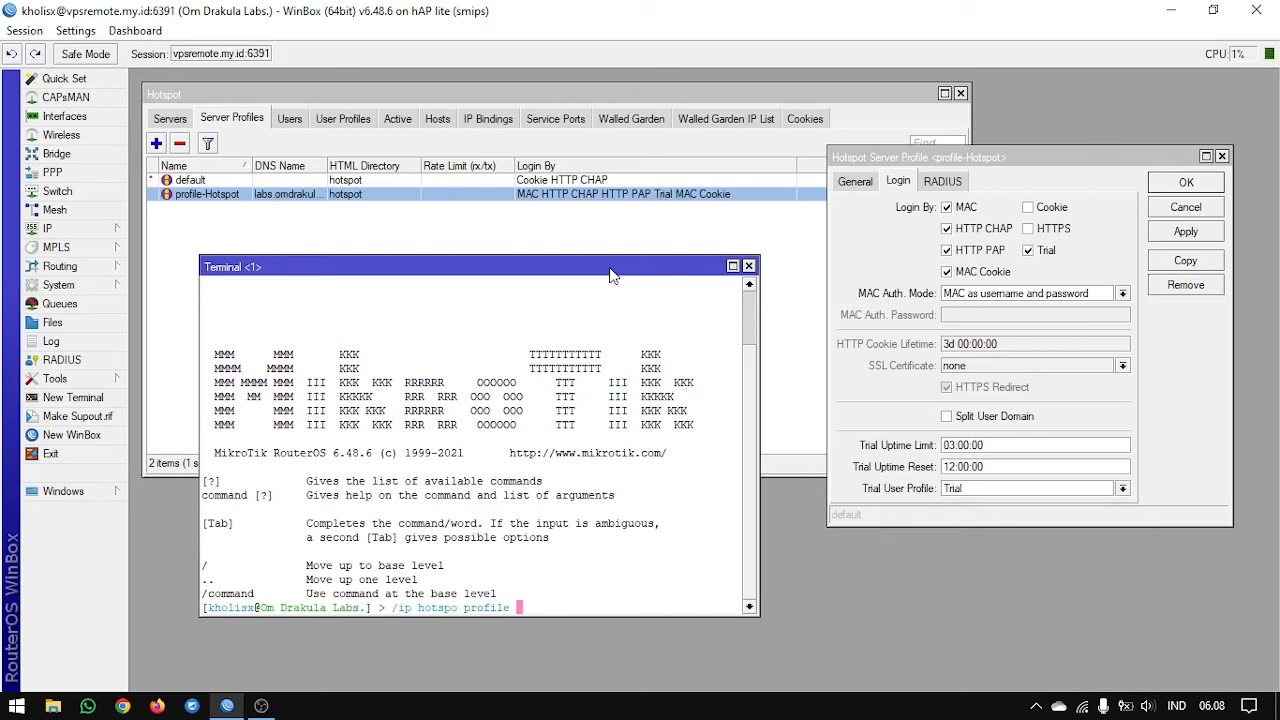
type("set login")
key("Tab")
type("mac,http-")
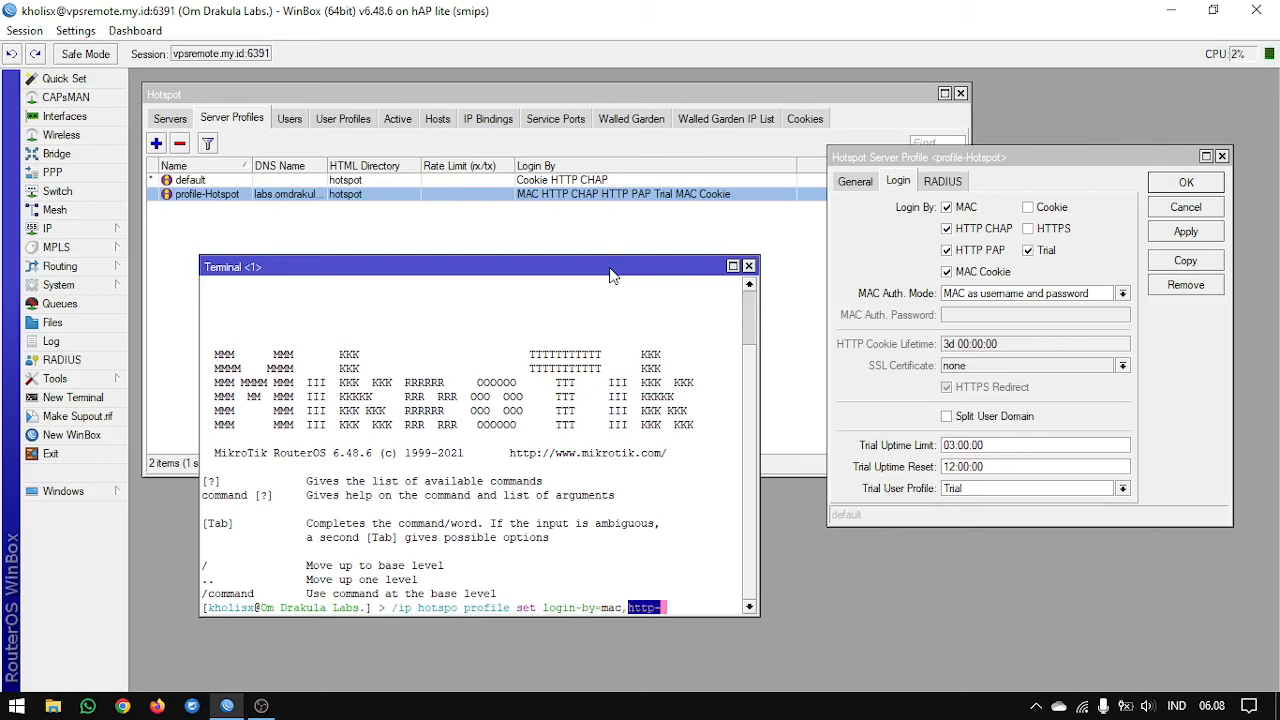
type("chap,ht")
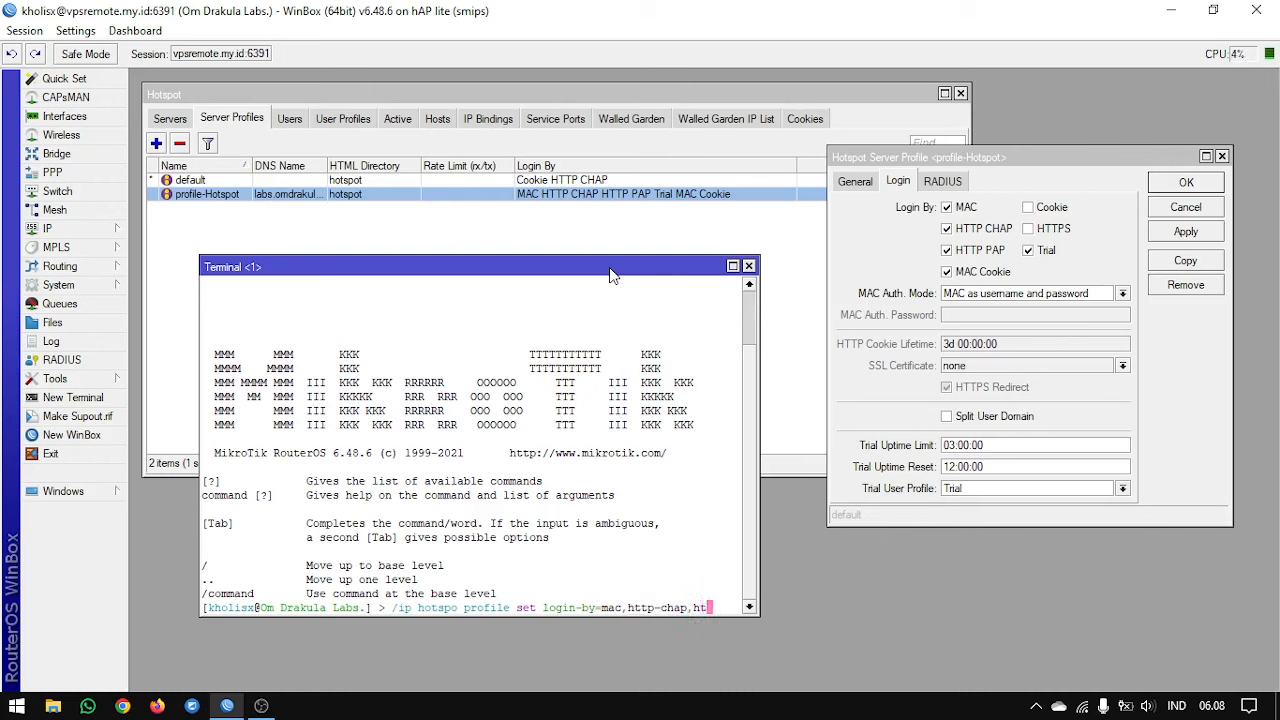
type("tp-")
left_click_drag(759, 490, 973, 496)
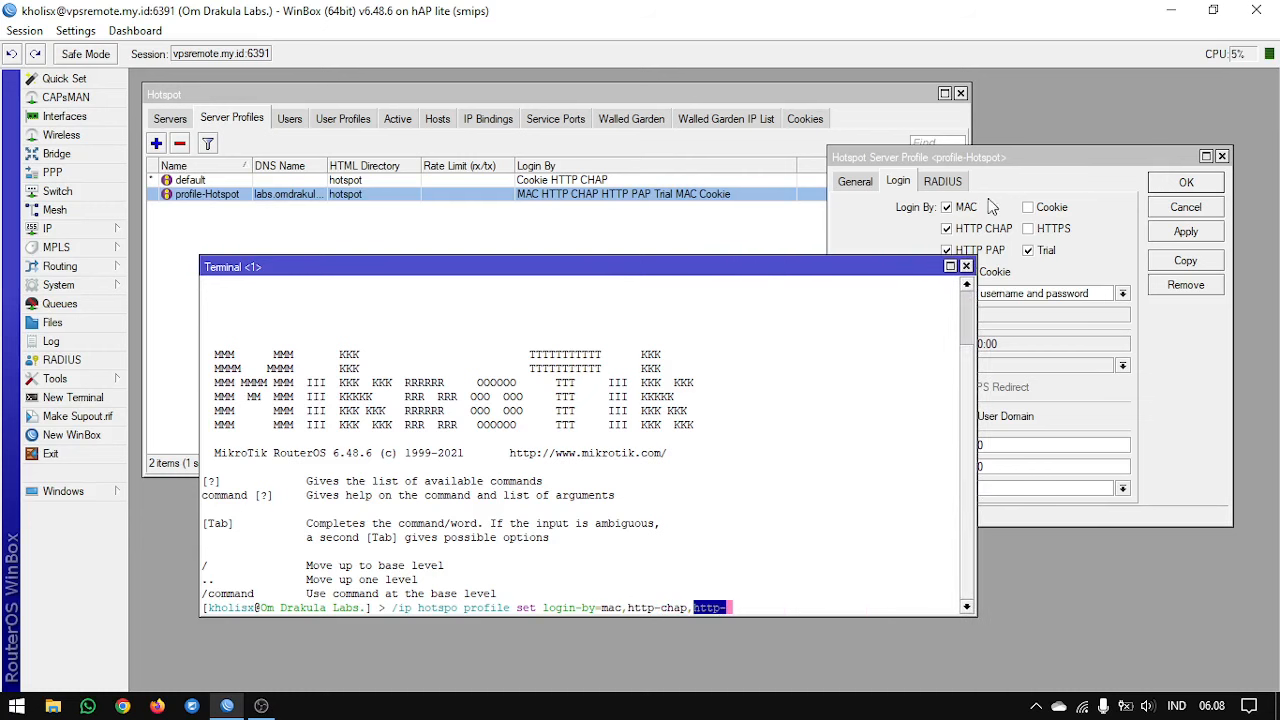
left_click_drag(1008, 158, 1044, 99)
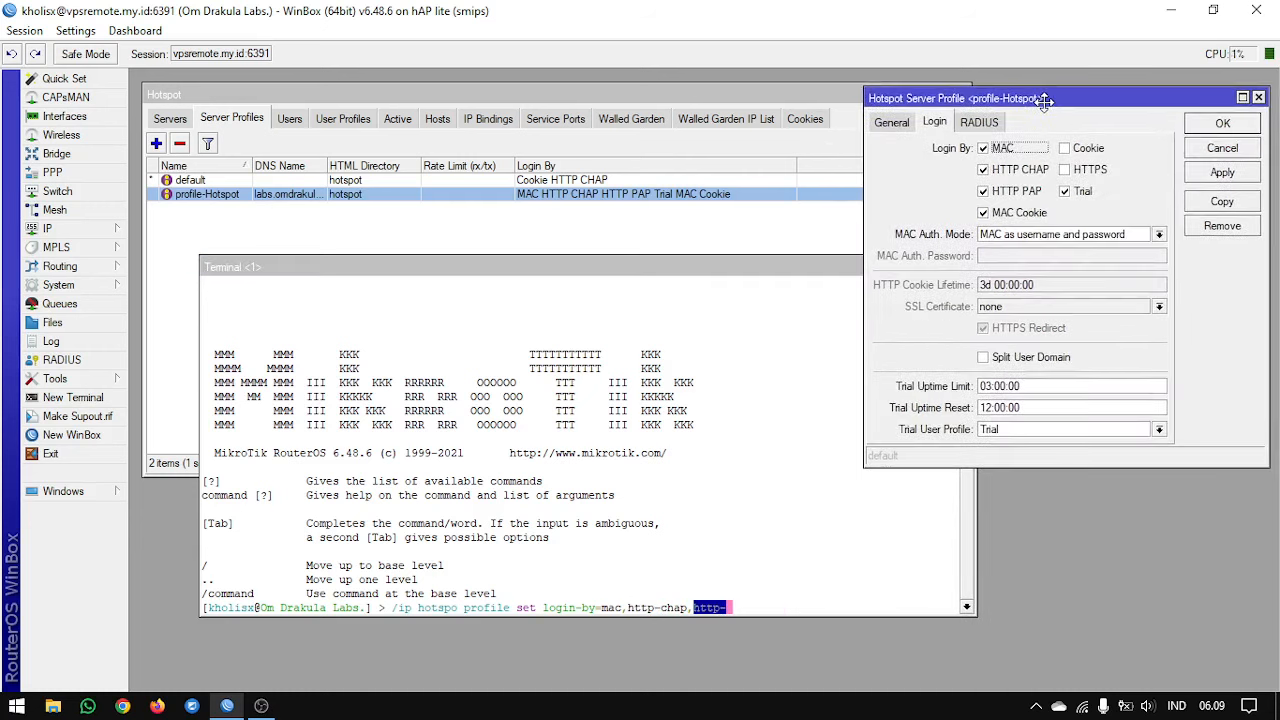
left_click(770, 568)
type("pa")
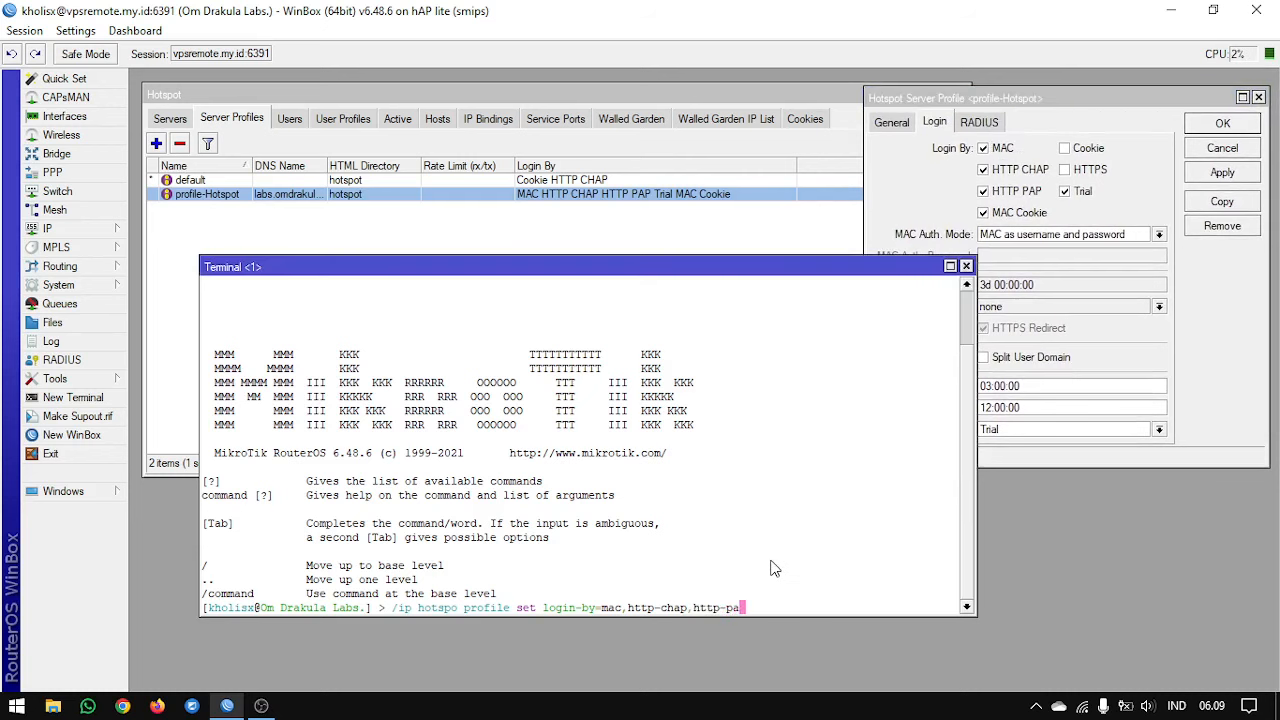
type("p,mac-cookie,cookie,trial ")
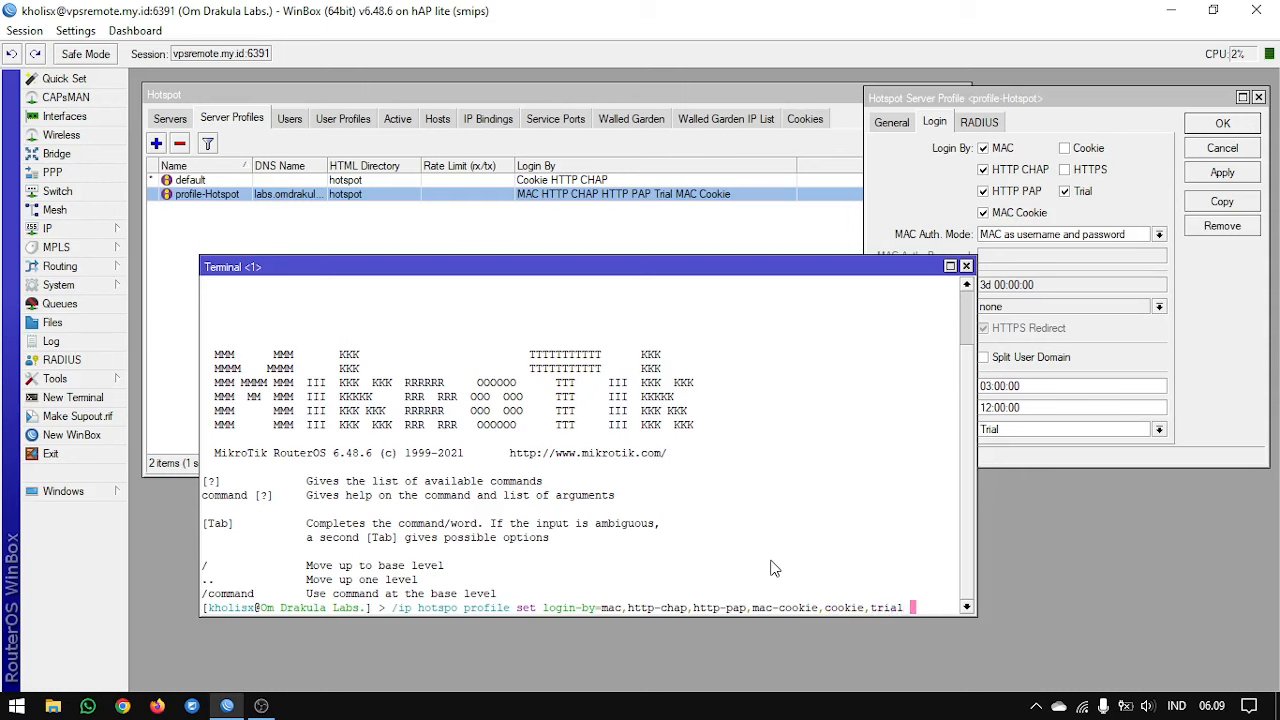
type("[find]")
key("Return")
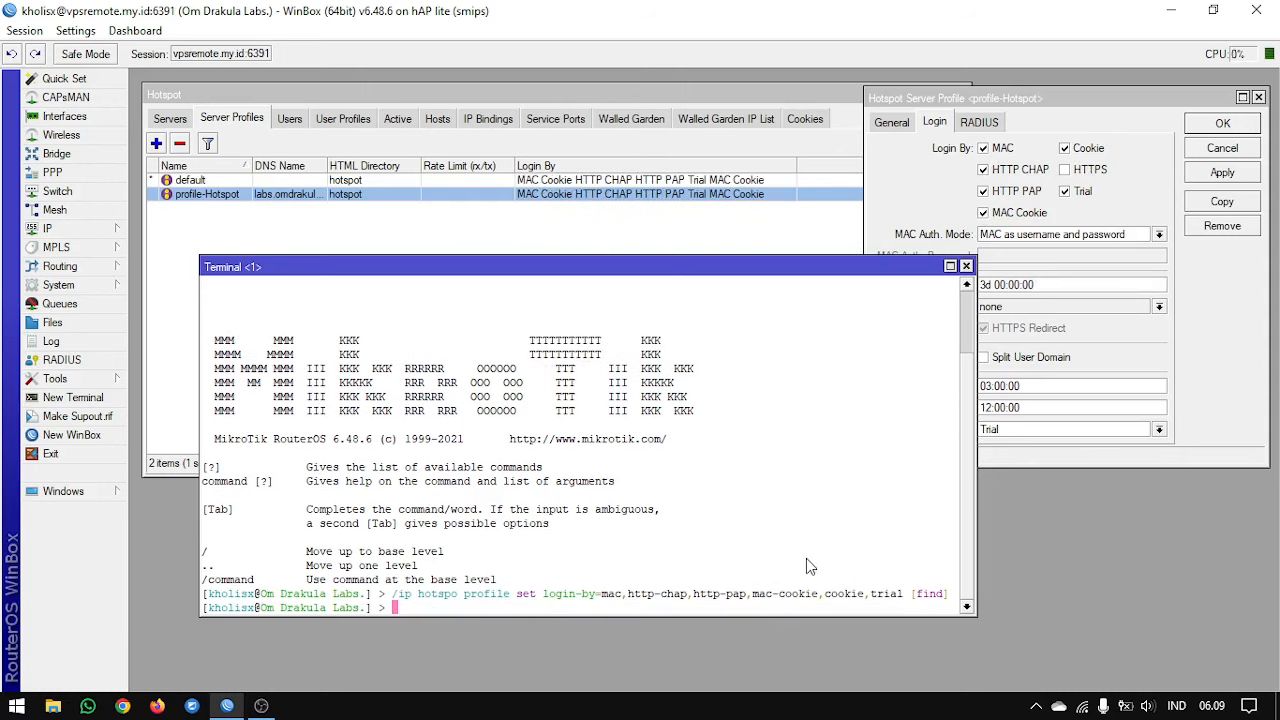
Remove trial from the recalled login-by command and run it to disable Trial login on all server profiles
key("Up")
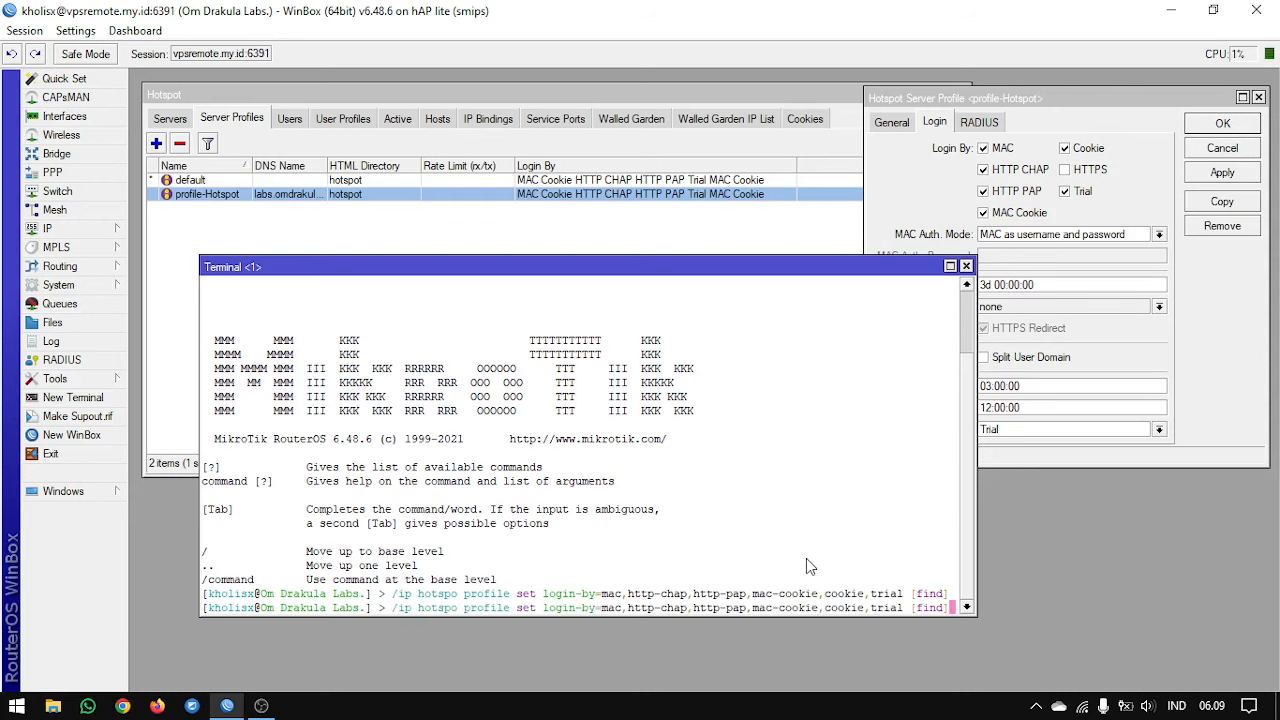
key("Left")
key("Left")
key("Left")
key("Left")
key("Left")
key("Left")
key("Left")
key("BackSpace")
key("BackSpace")
key("BackSpace")
key("BackSpace")
key("BackSpace")
key("BackSpace")
key("Return")
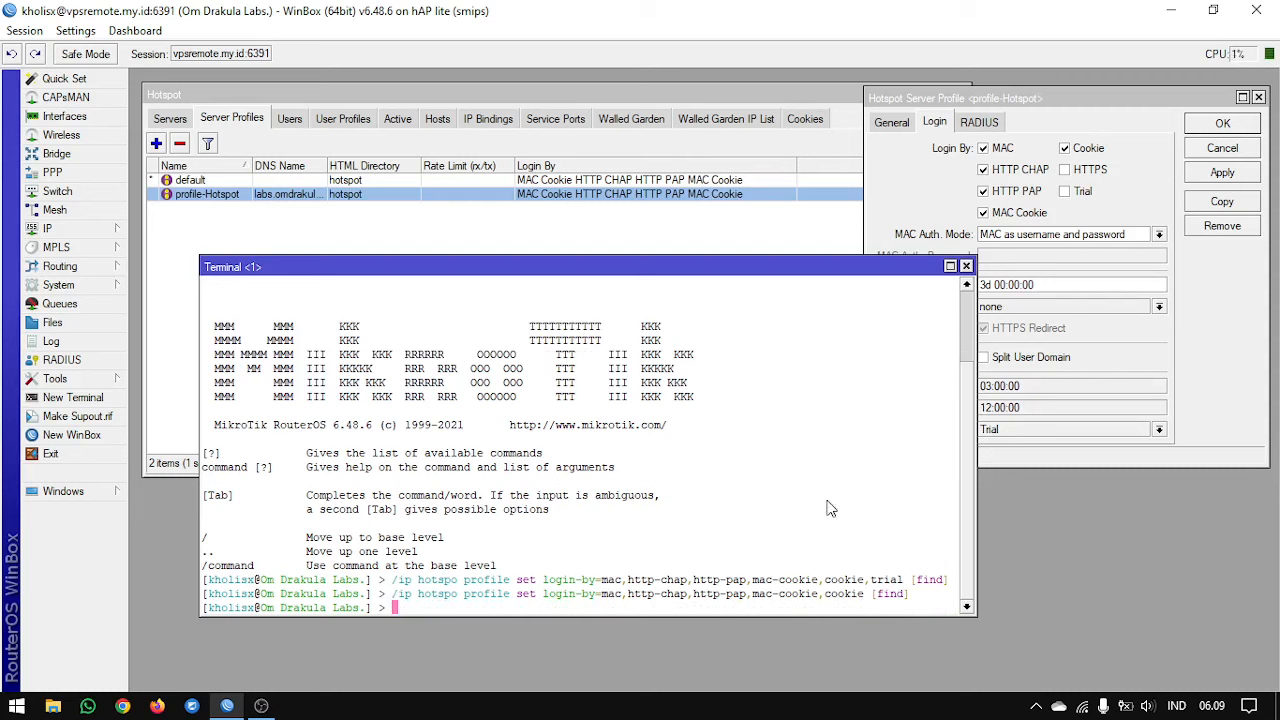
Alternate the recalled login-by commands with and without trial twice, ending with Trial login disabled
key("Up")
key("Up")
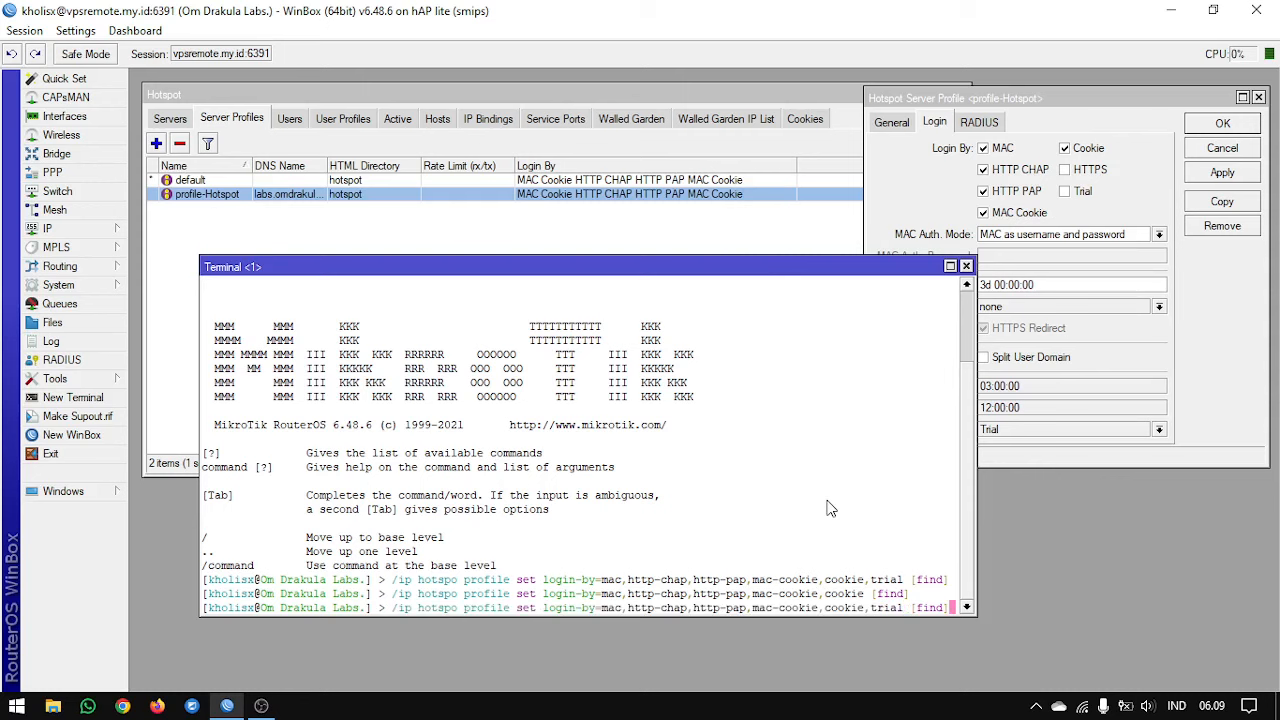
key("Return")
key("Up")
key("Up")
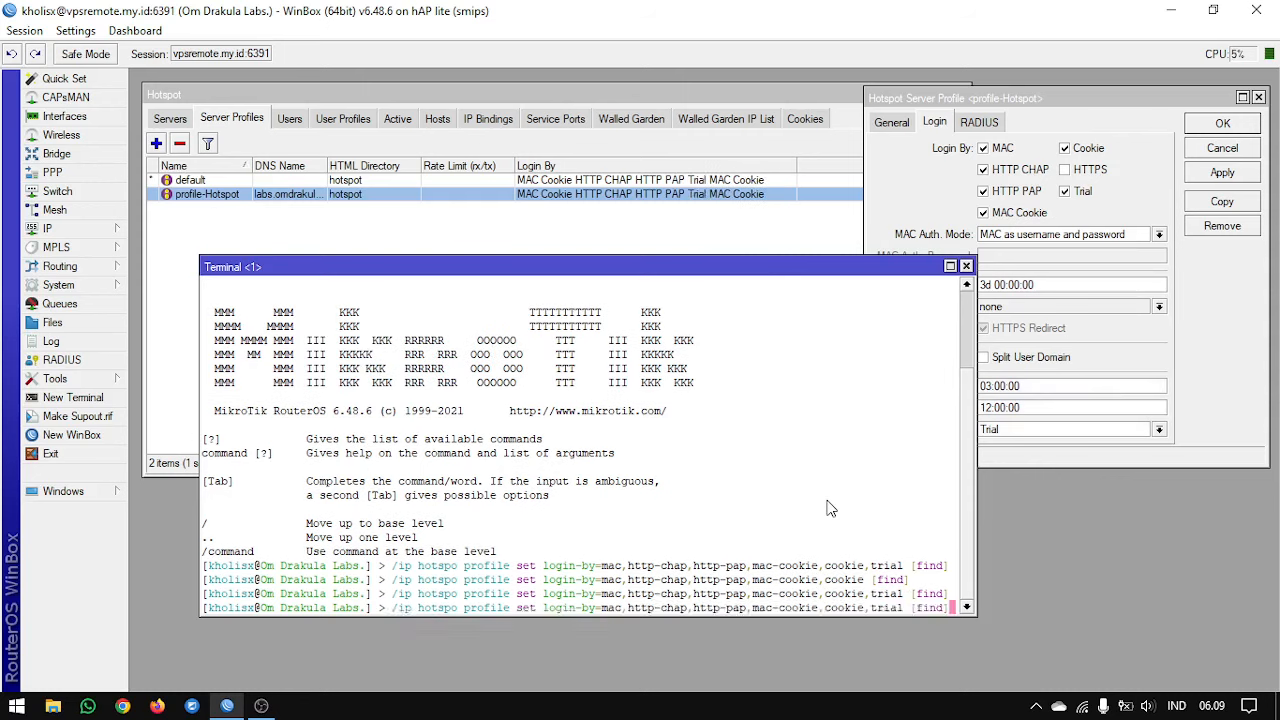
key("Return")
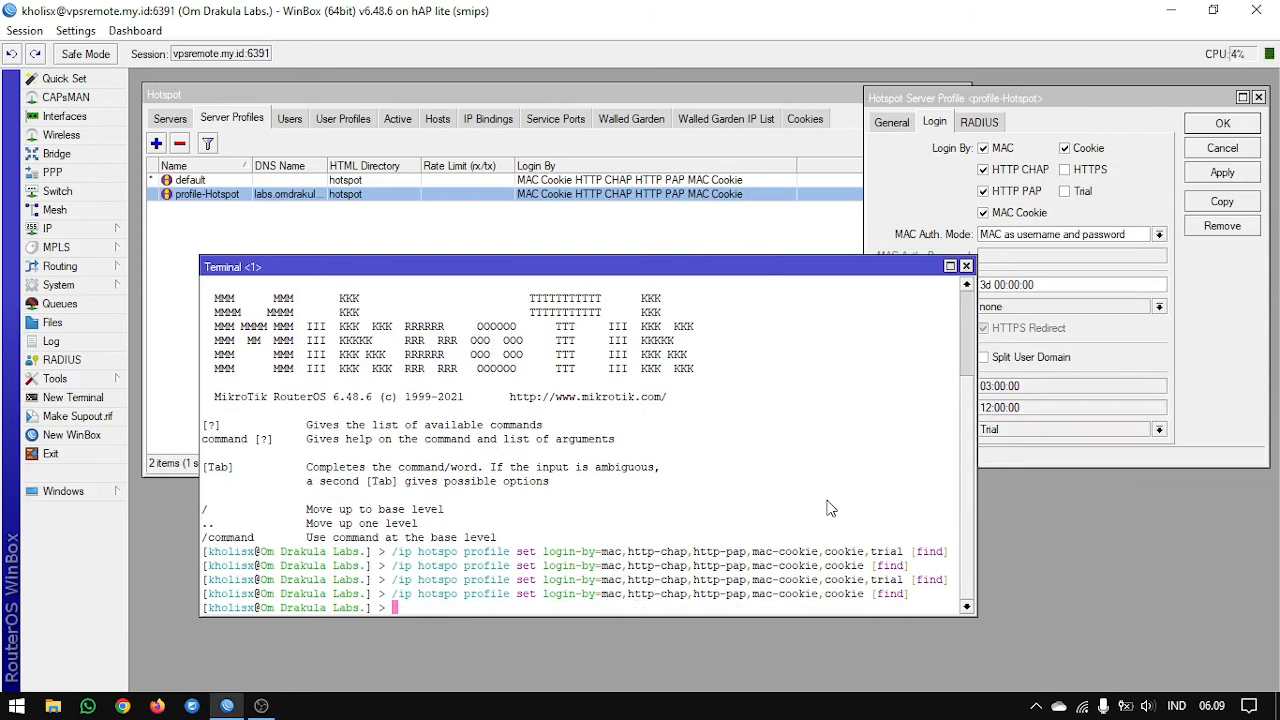
key("Up")
key("Up")
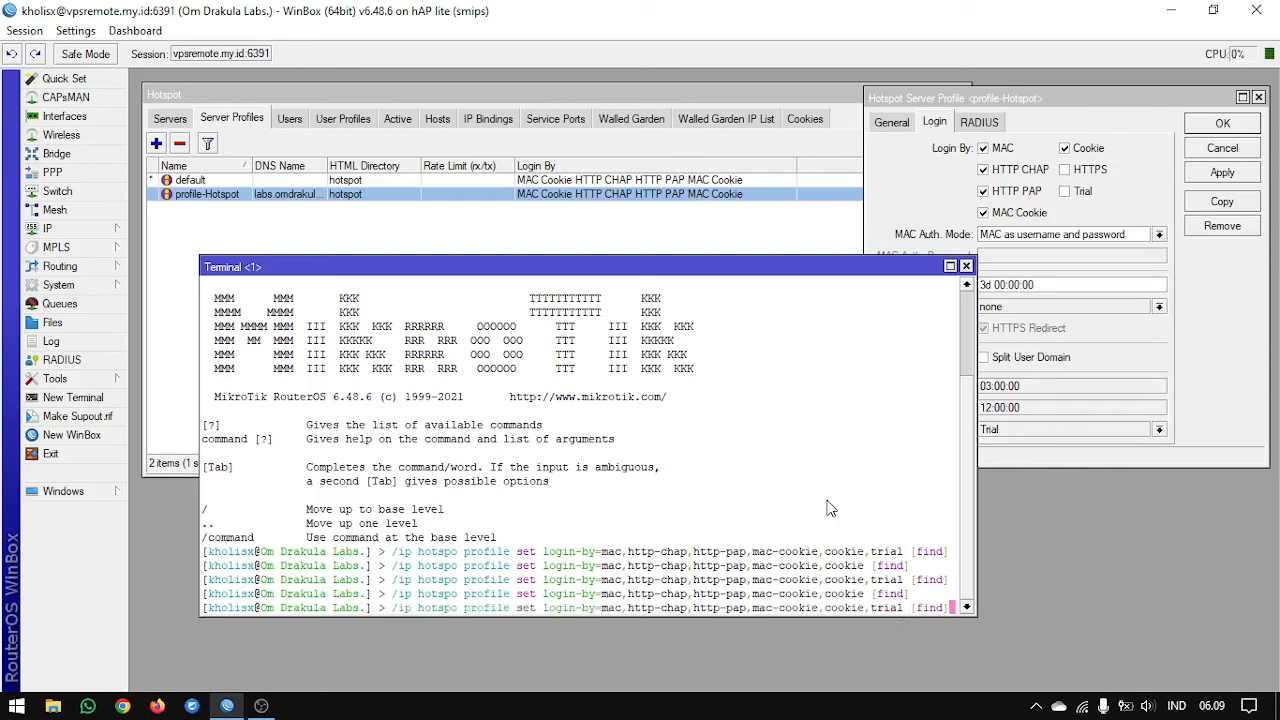
key("Return")
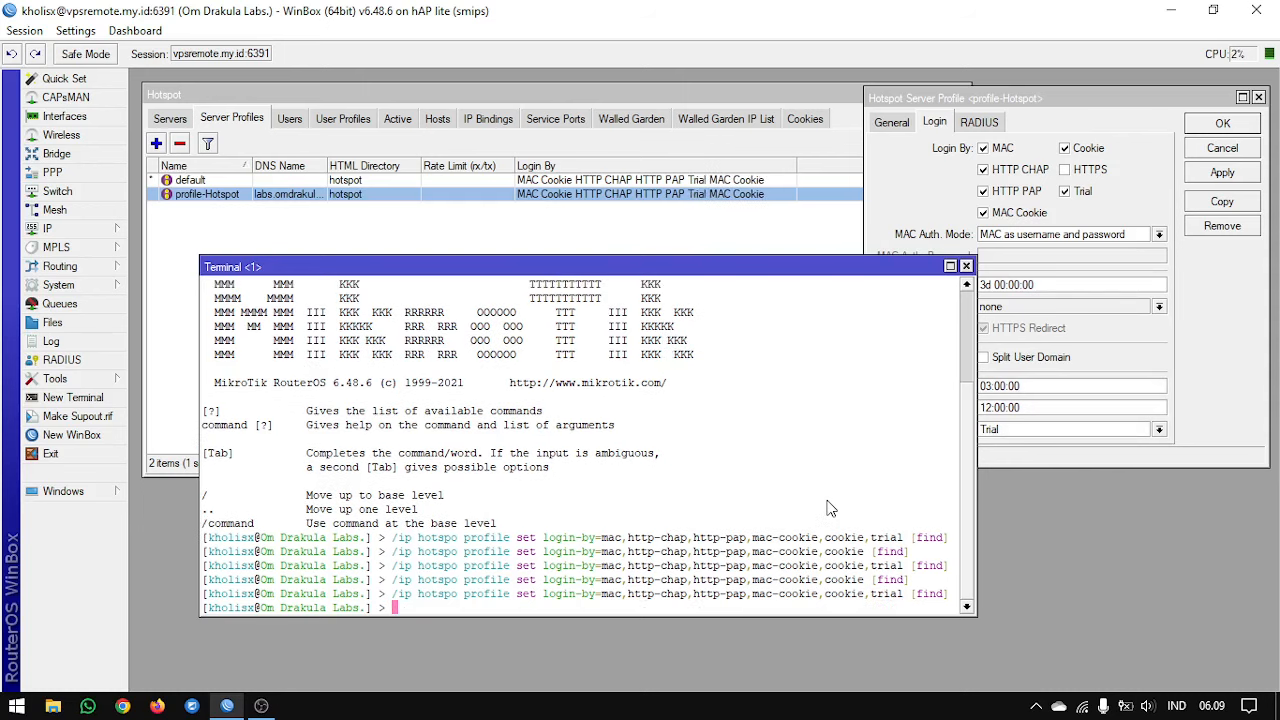
key("Up")
key("Up")
key("Return")
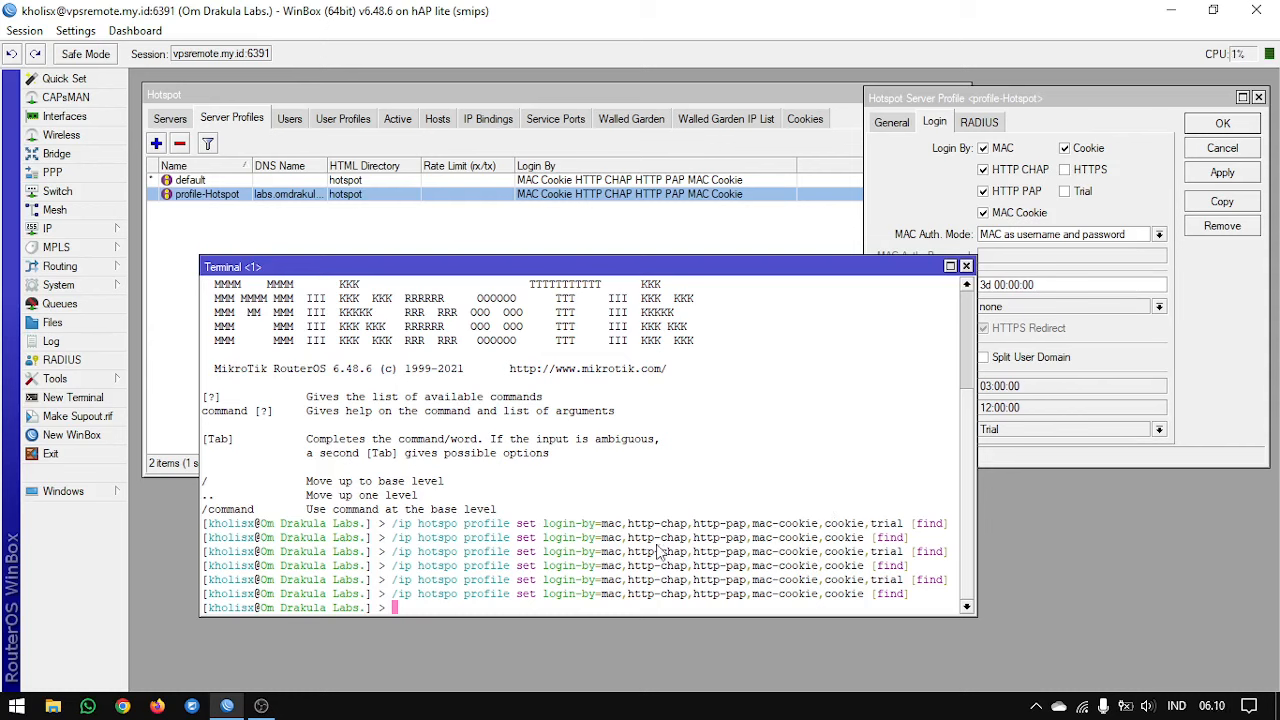
Shift the terminal slightly and rerun the recalled login-by commands to enable, disable and re-enable Trial login on all server profiles
mouse_move(627, 275)
left_mouse_down()
mouse_move(590, 268)
mouse_move(608, 275)
left_mouse_up()
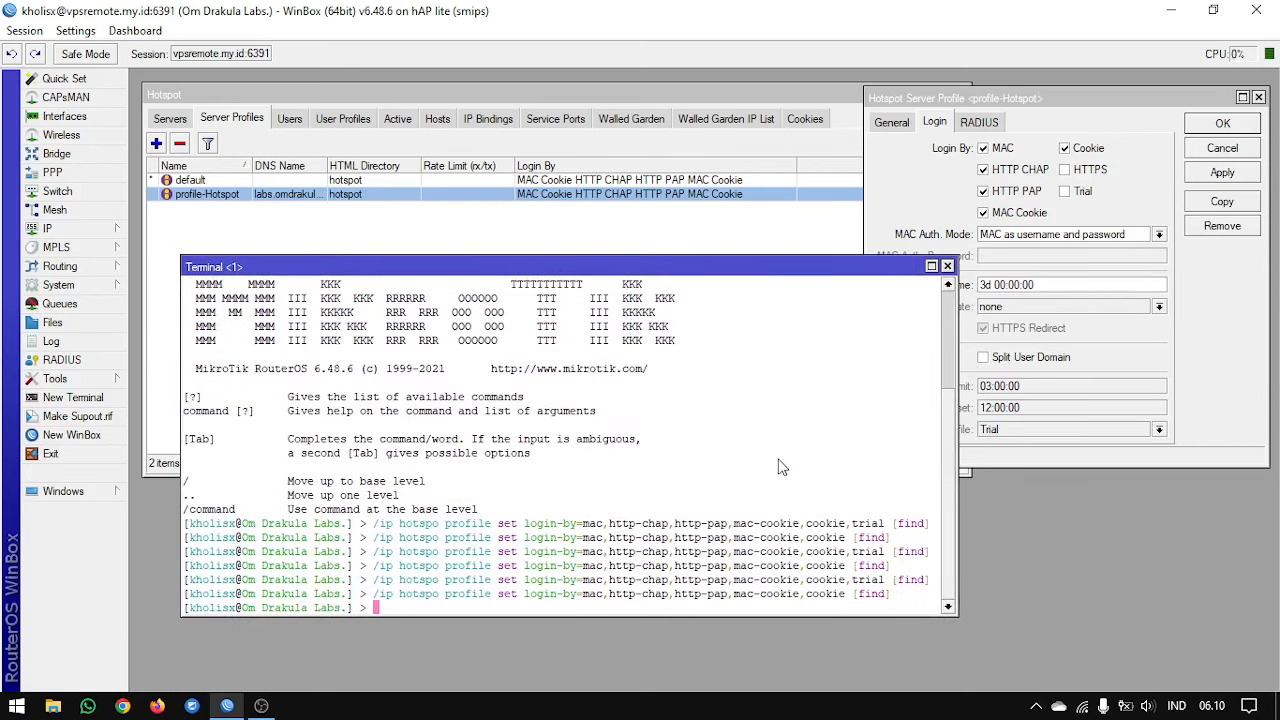
key("Up")
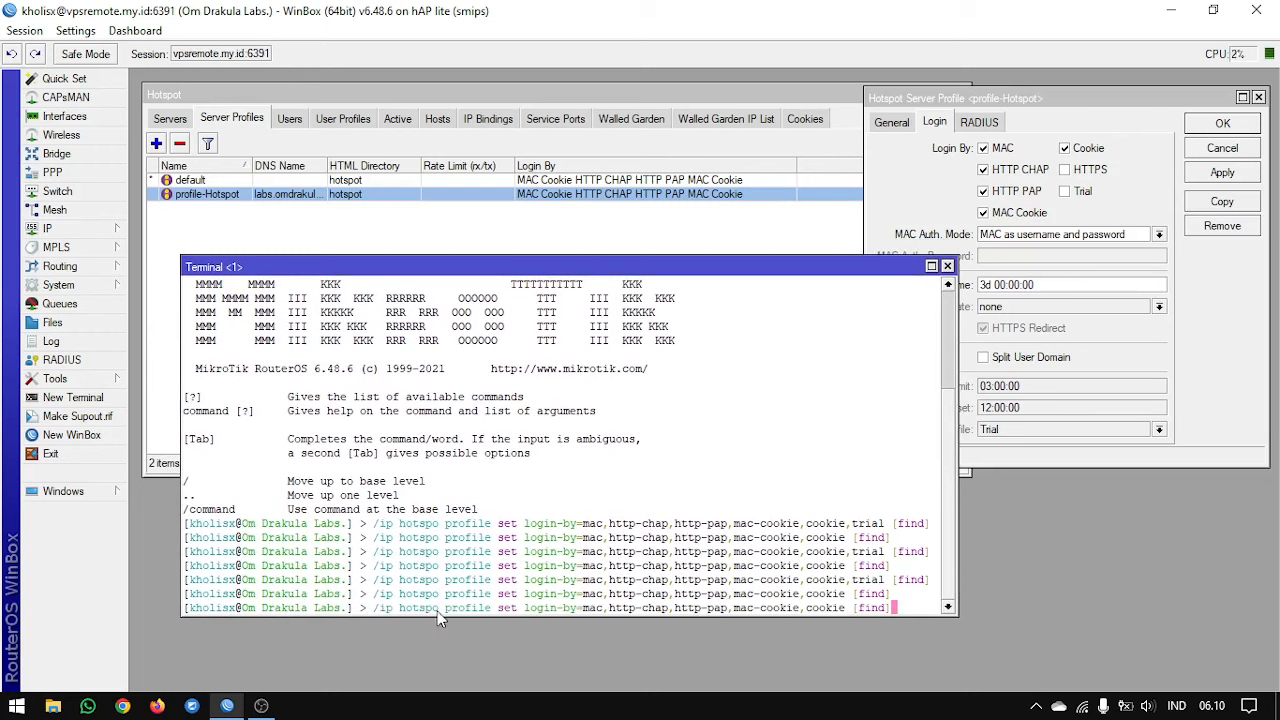
key("Up")
key("Return")
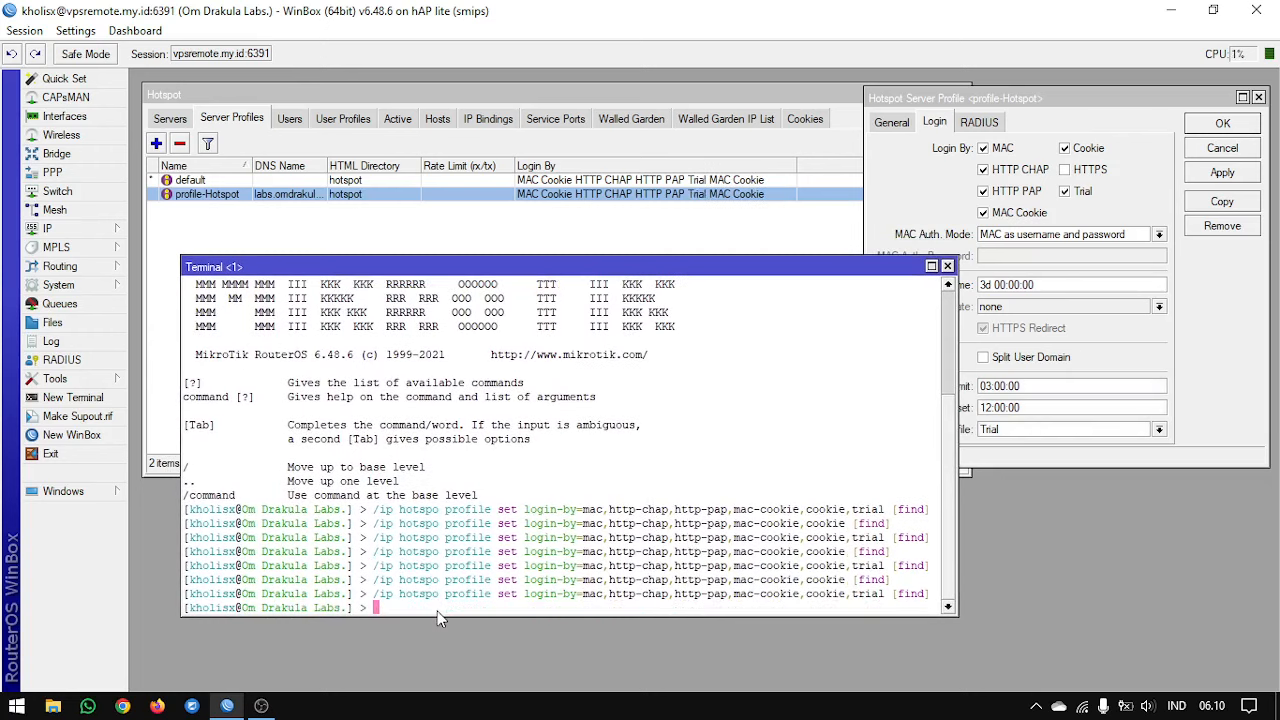
key("Up")
key("Up")
key("Return")
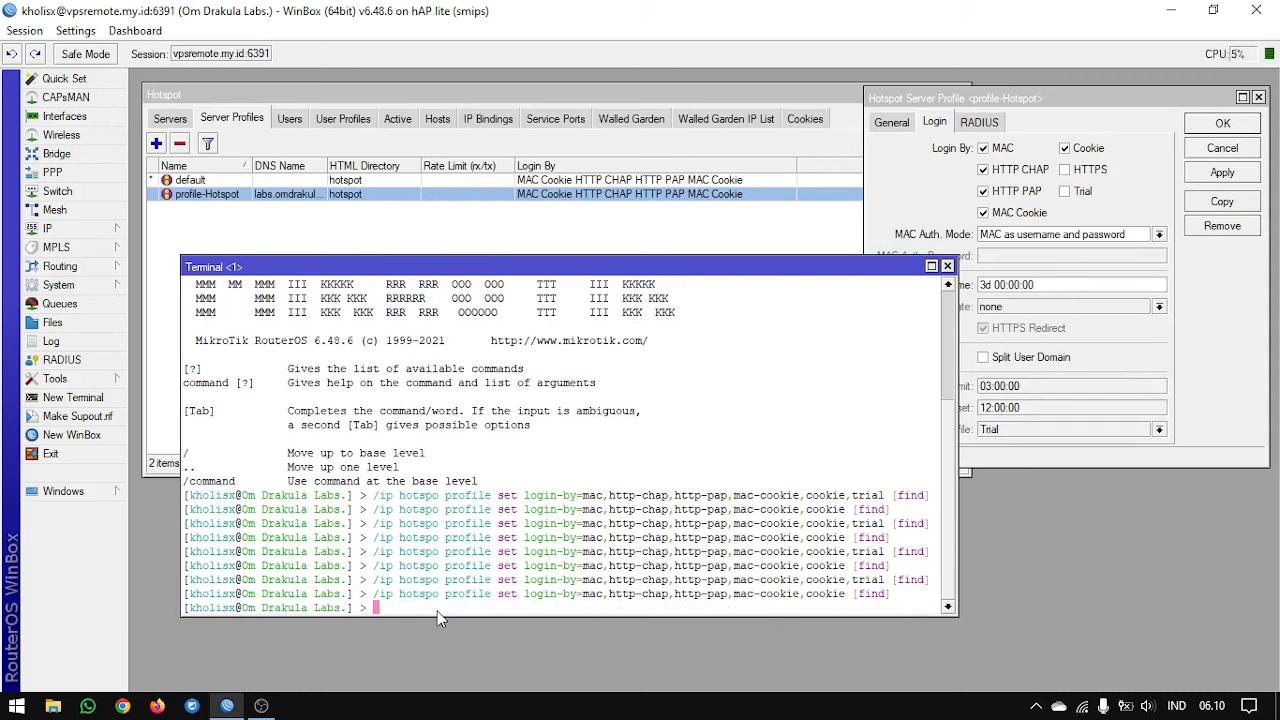
key("Up")
key("Up")
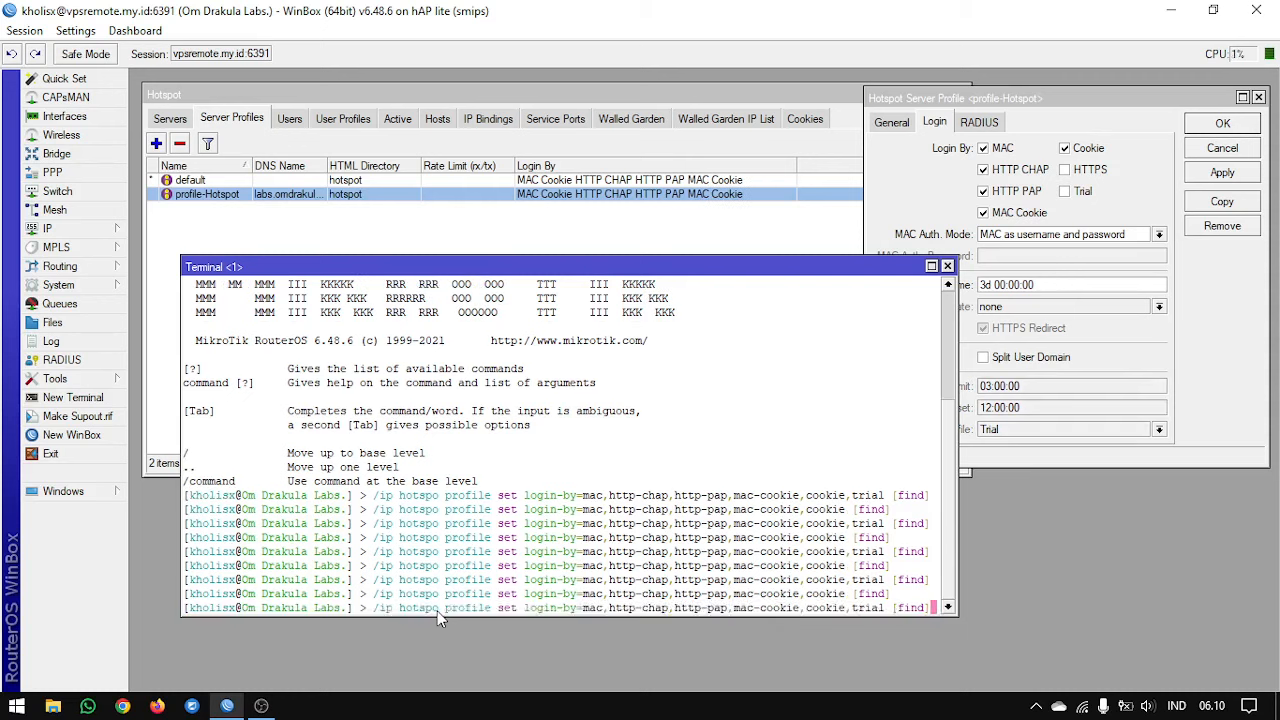
key("Return")
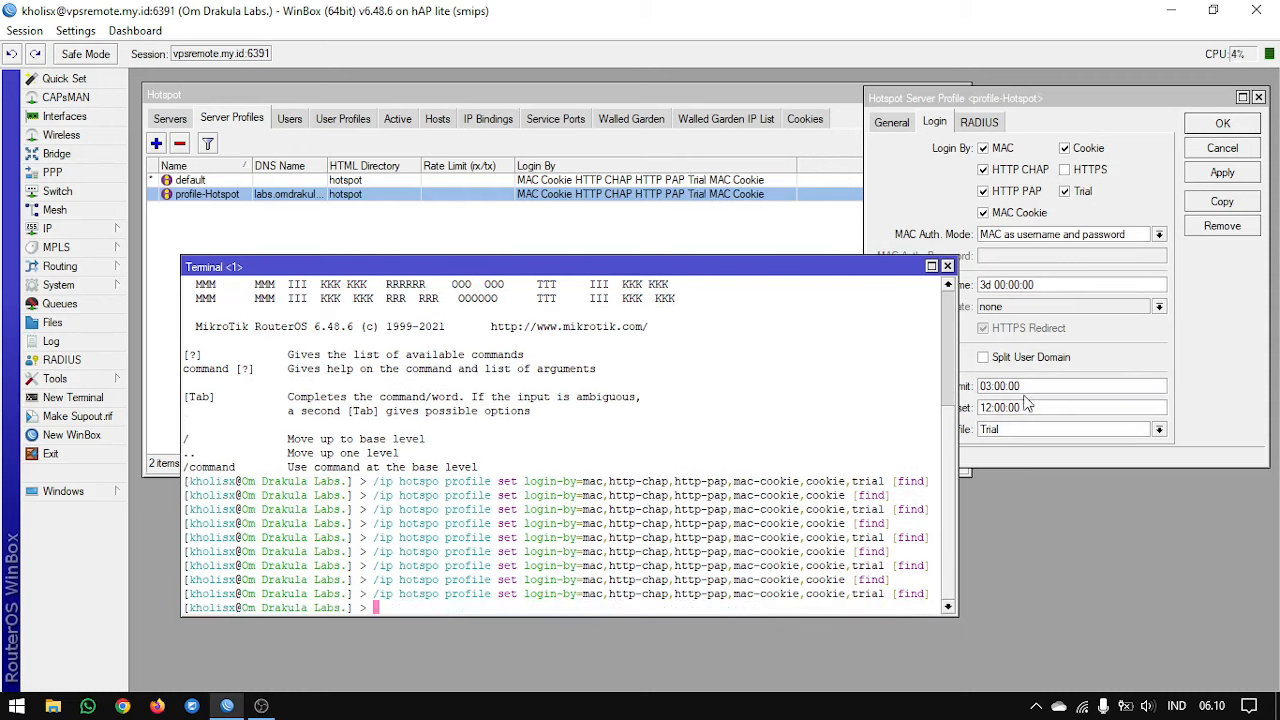
Review profile-Hotspot's trial uptime limit and reset values against the login-by commands in the terminal
left_click_drag(1030, 390, 970, 378)
left_click(1066, 409)
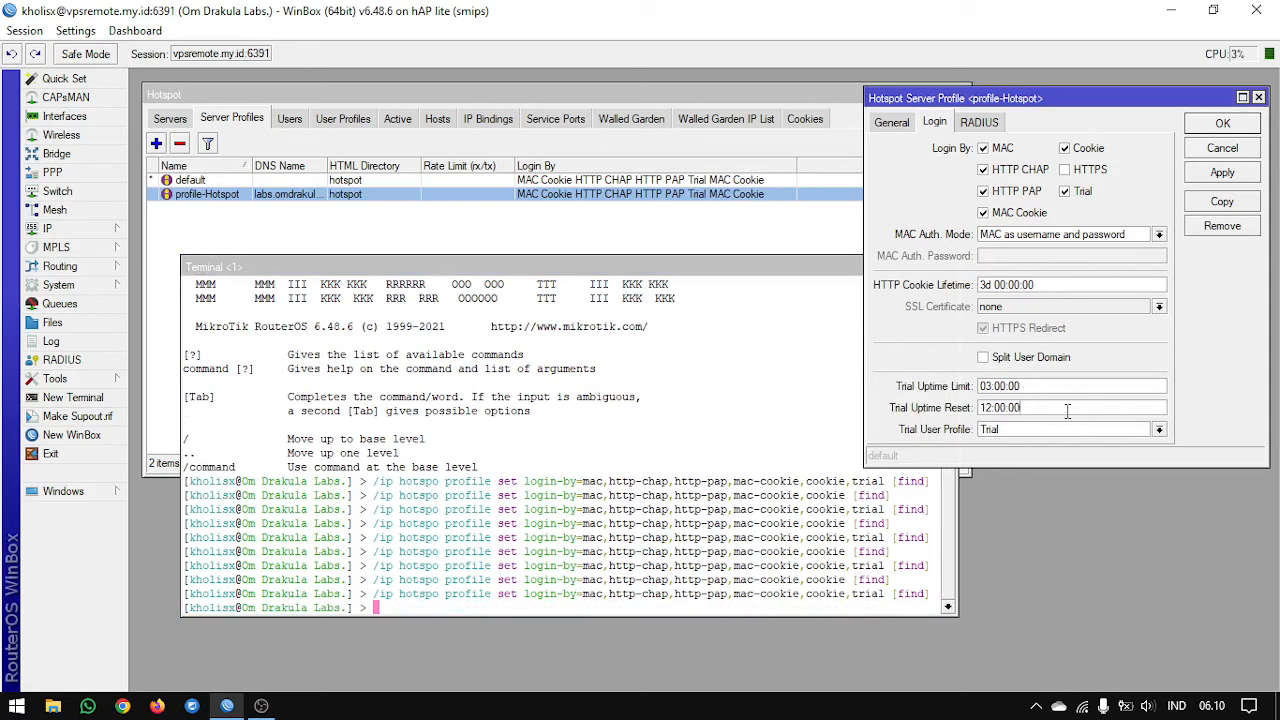
left_click_drag(1058, 408, 989, 391)
left_click(1035, 409)
left_click(1024, 386)
left_click(752, 481)
left_click(1200, 390)
left_click(805, 475)
left_click_drag(724, 482, 816, 600)
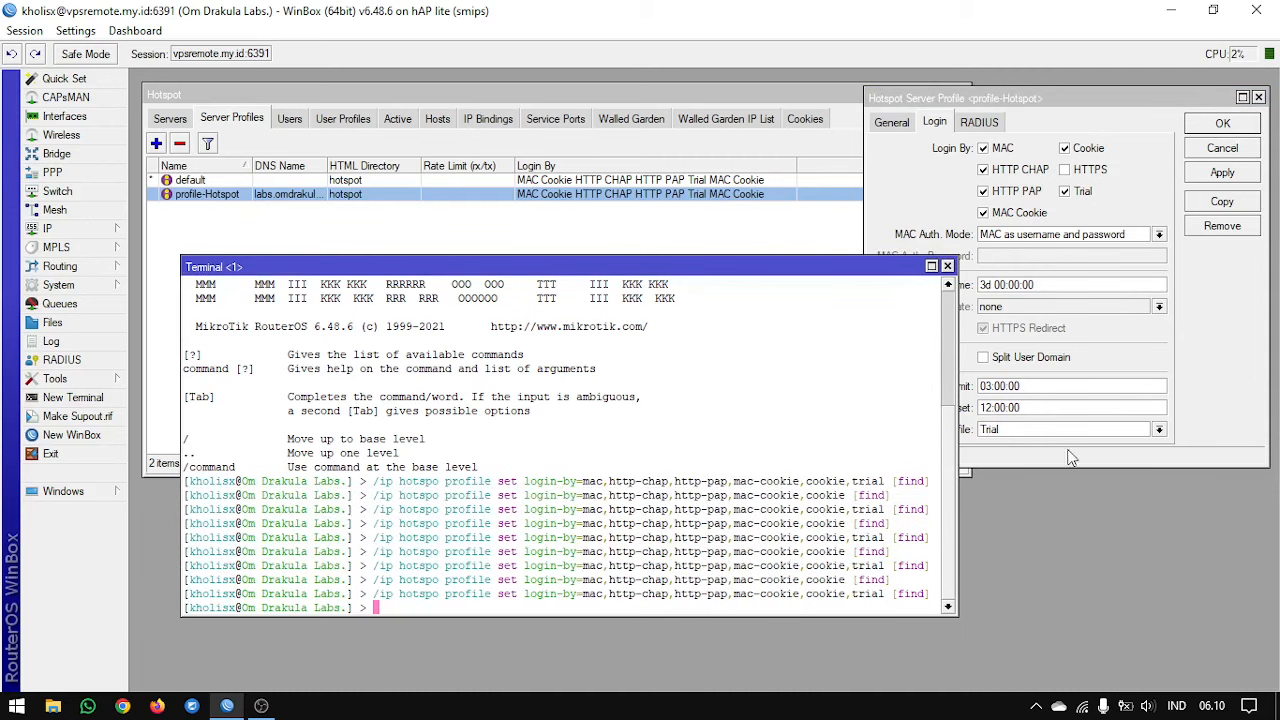
left_click(1200, 405)
Open the system scheduler, then widen its window and place it over the terminal
left_click_drag(673, 268, 686, 224)
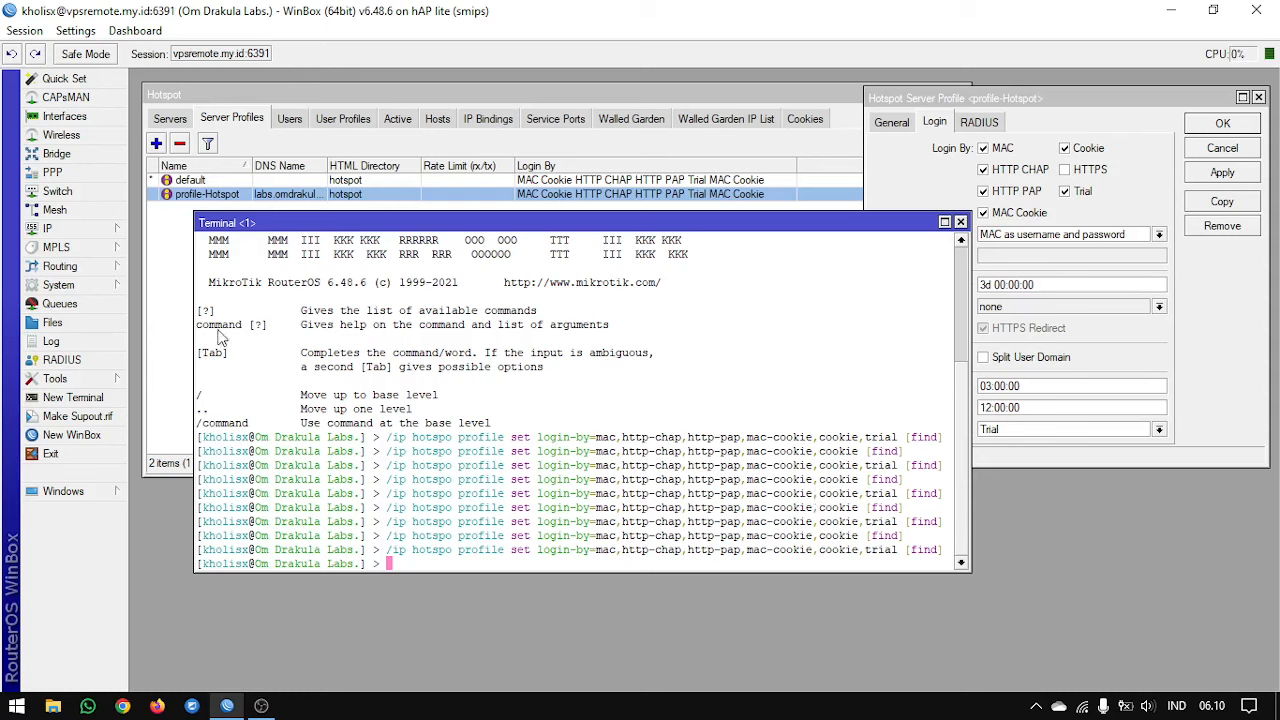
left_click(88, 290)
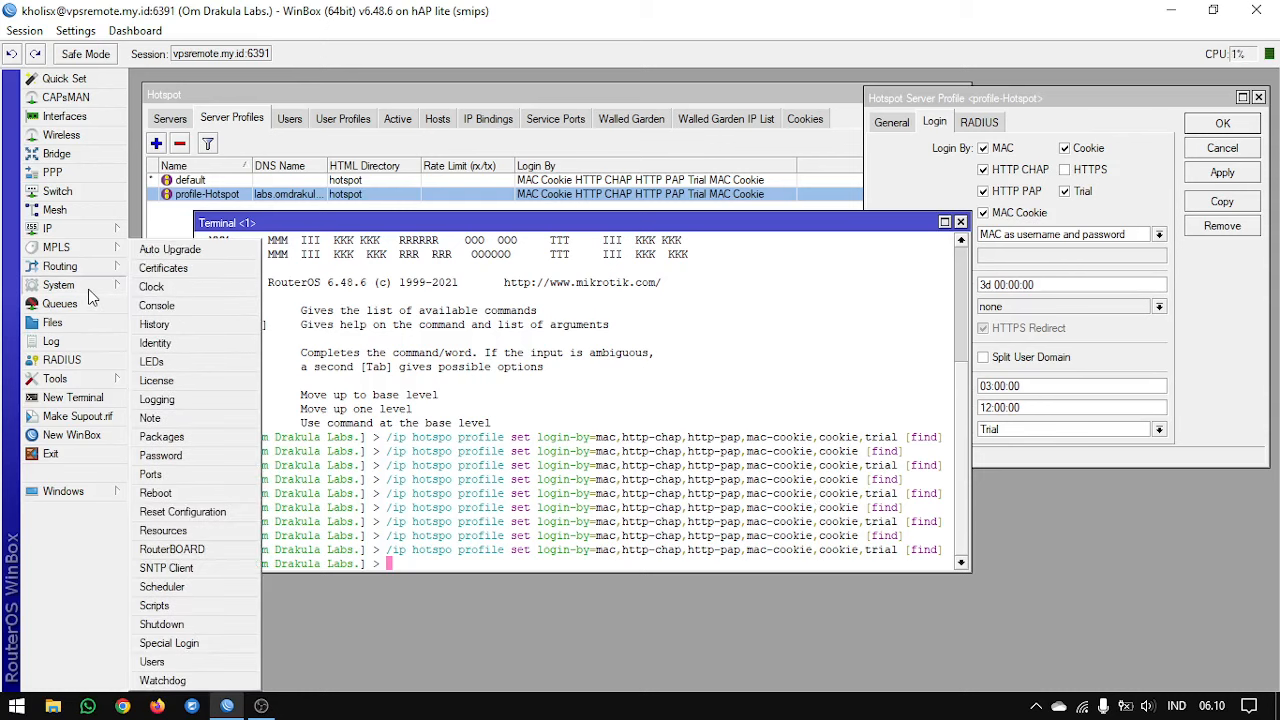
left_click(215, 586)
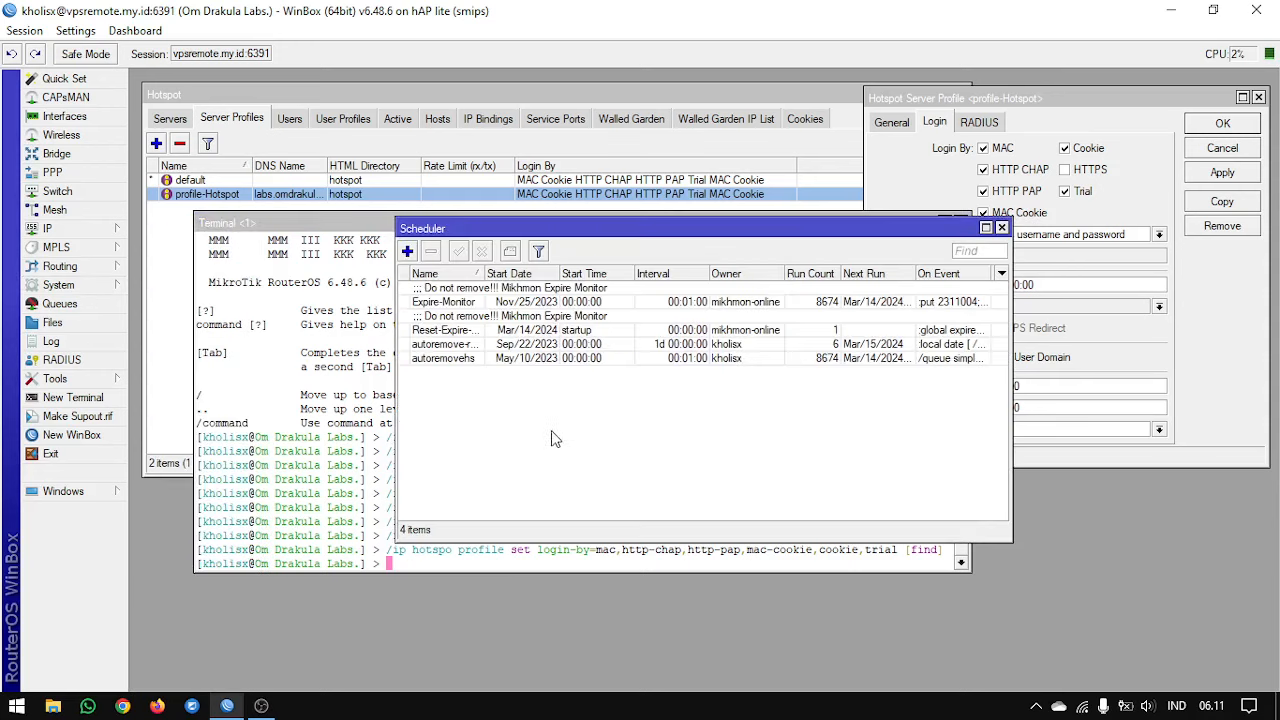
left_click_drag(1012, 362, 1080, 362)
left_click_drag(830, 228, 906, 287)
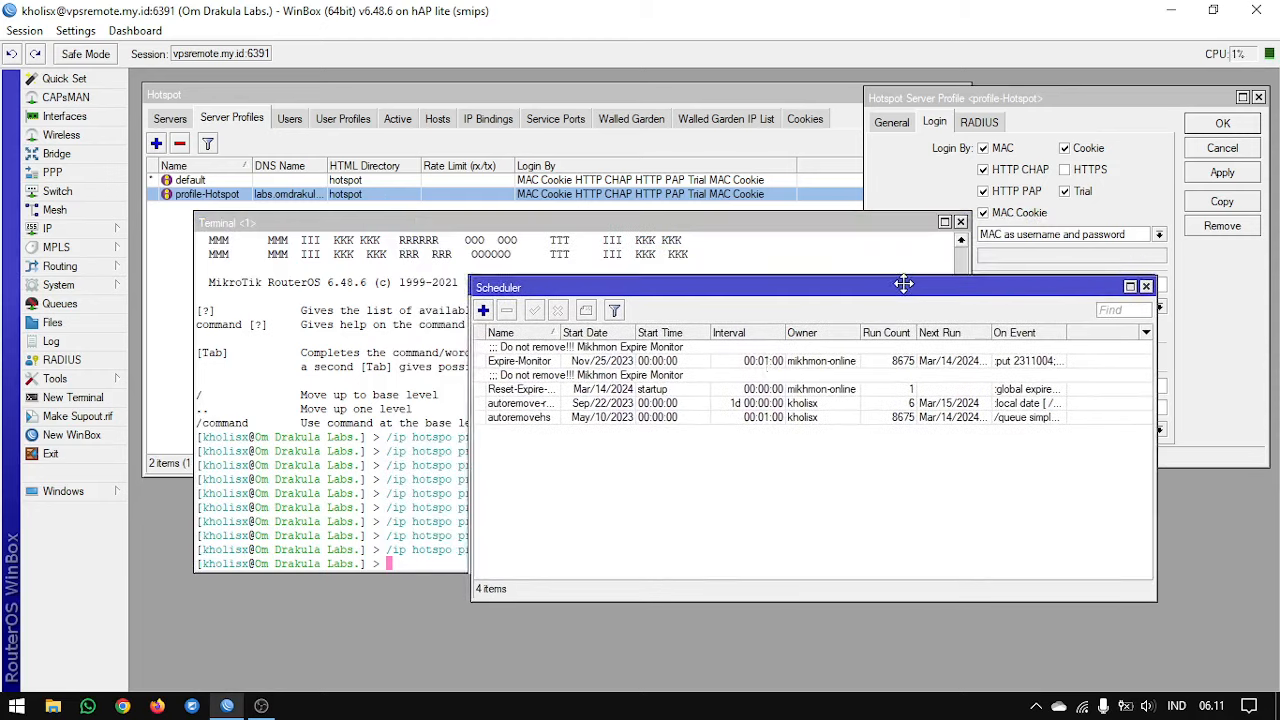
Add a schedule named trial-aktif with start time 02:00:00 and a 24:00:00 interval, and apply it
left_click(484, 310)
type("tri")
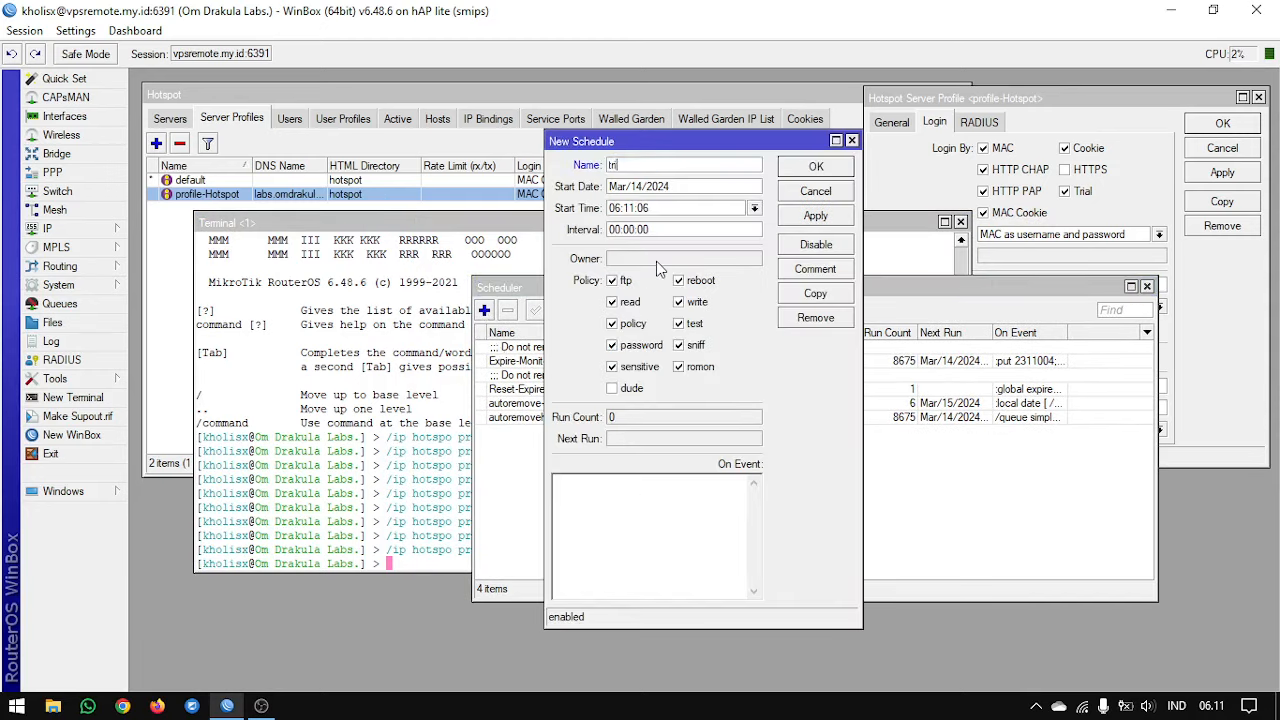
type("al-aktif")
left_click_drag(620, 230, 591, 228)
type("24")
left_click_drag(668, 207, 548, 224)
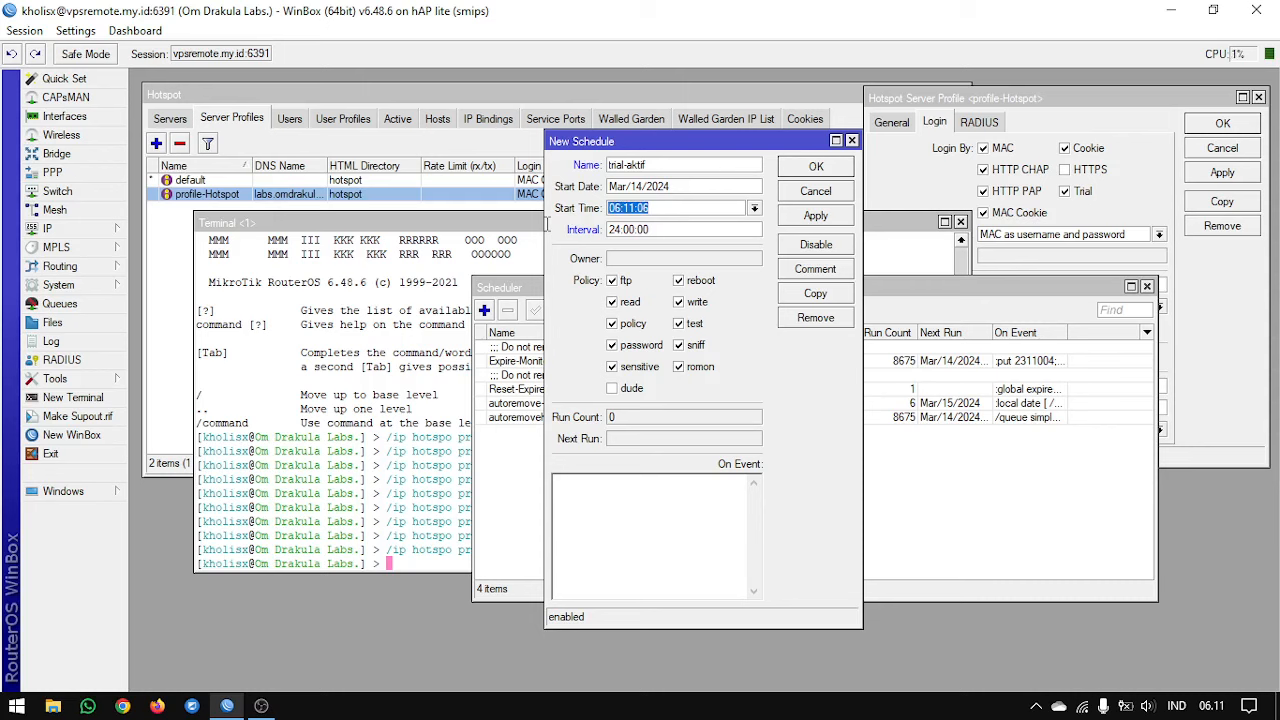
key("BackSpace")
left_click(812, 216)
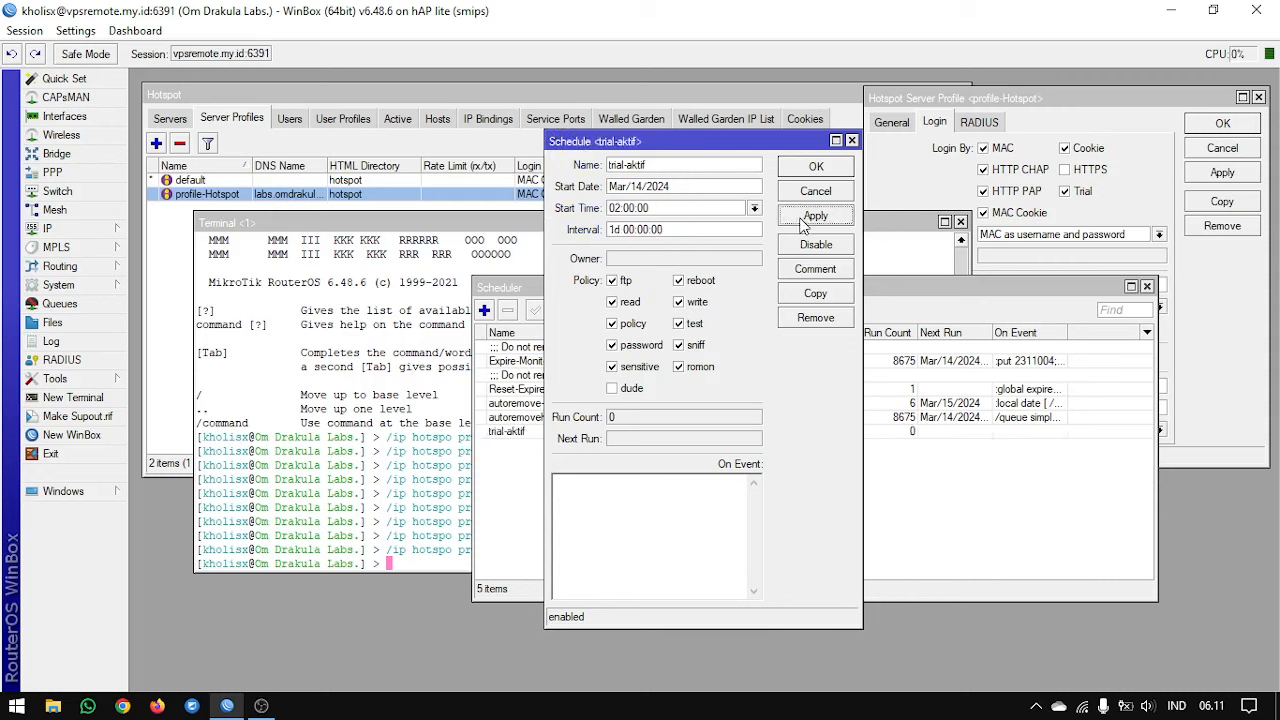
Move the trial-aktif schedule away from the scheduler list and check its next run date and time
left_click_drag(660, 145, 343, 105)
left_click_drag(293, 400, 398, 404)
left_click(313, 403)
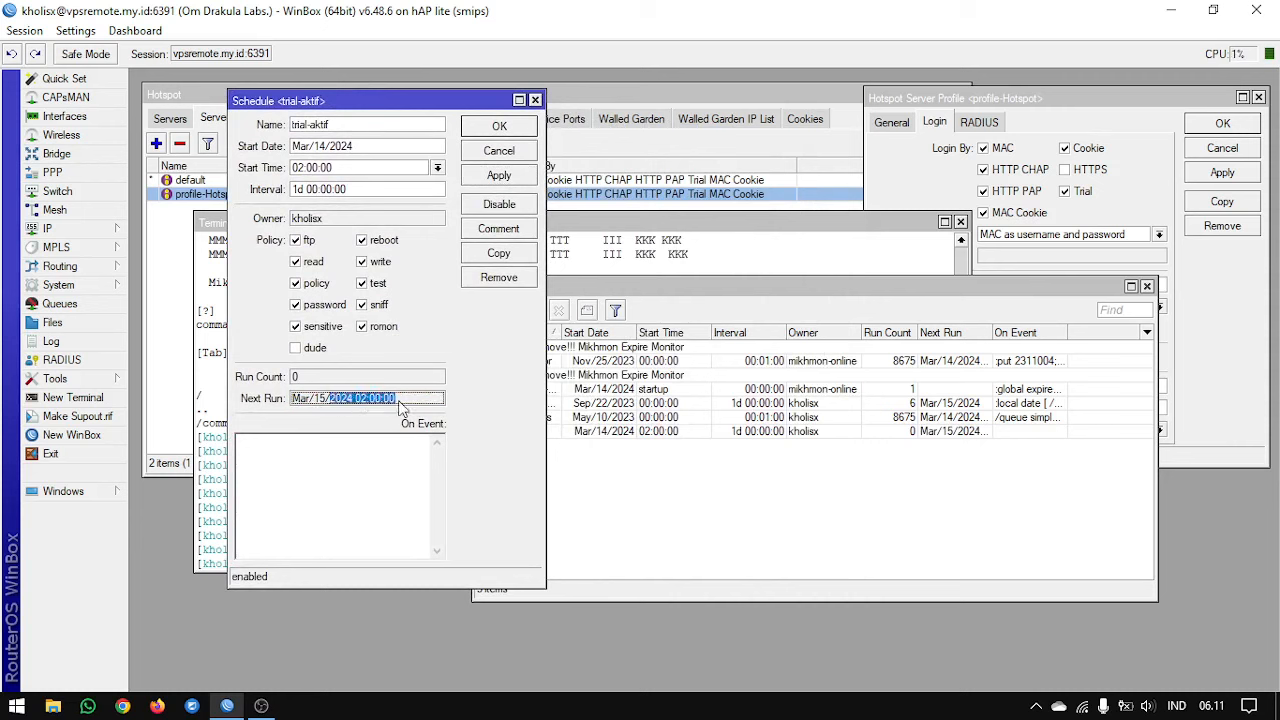
left_click(414, 404)
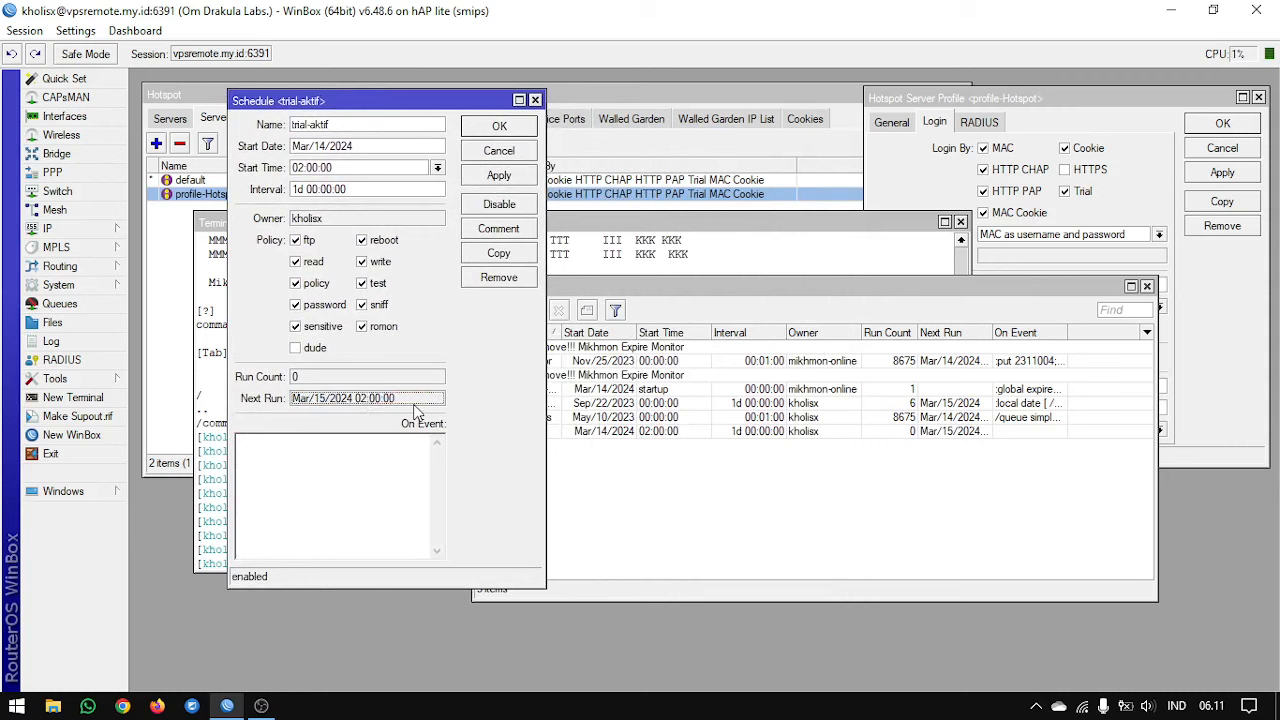
Add the Date and Time displays beside the CPU readout and check them against trial-aktif's next run
right_click(1010, 58)
left_click(1045, 100)
right_click(1061, 60)
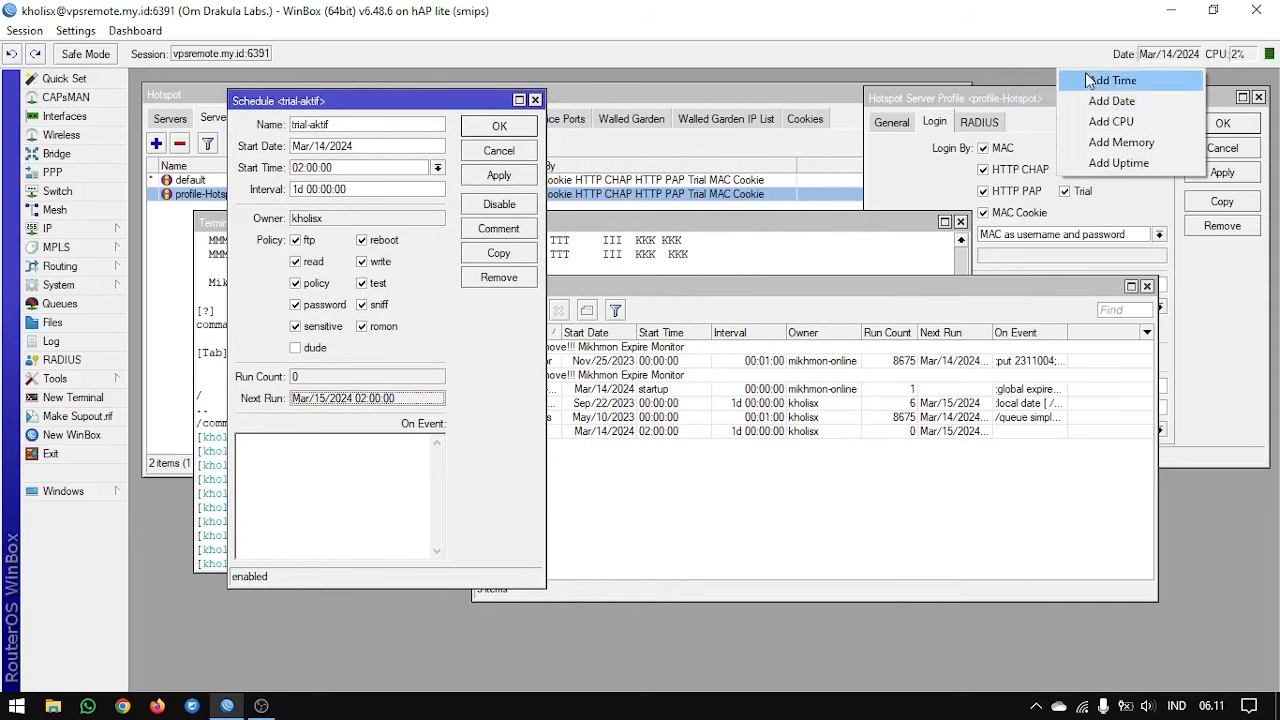
left_click(1090, 80)
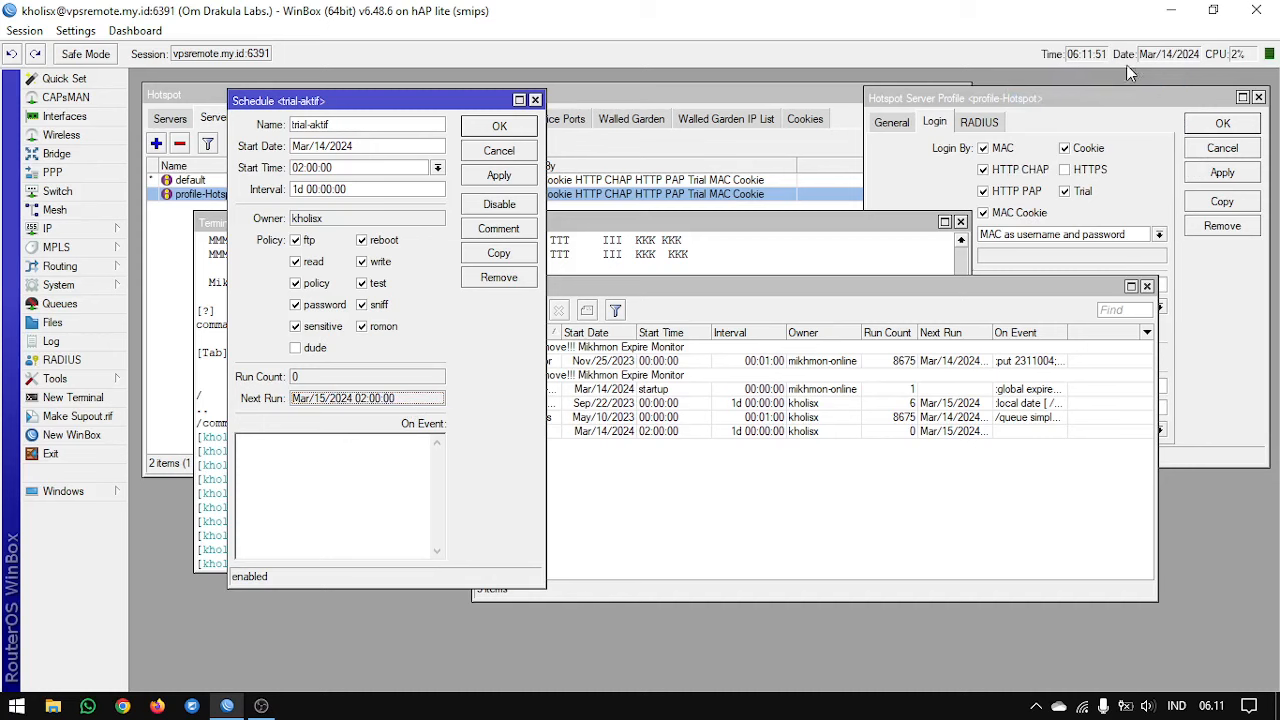
double_click(406, 400)
left_click(406, 400)
Copy the login-by command that includes trial from the terminal into trial-aktif's On Event script
left_click(385, 482)
left_click_drag(389, 99, 599, 118)
left_click(427, 230)
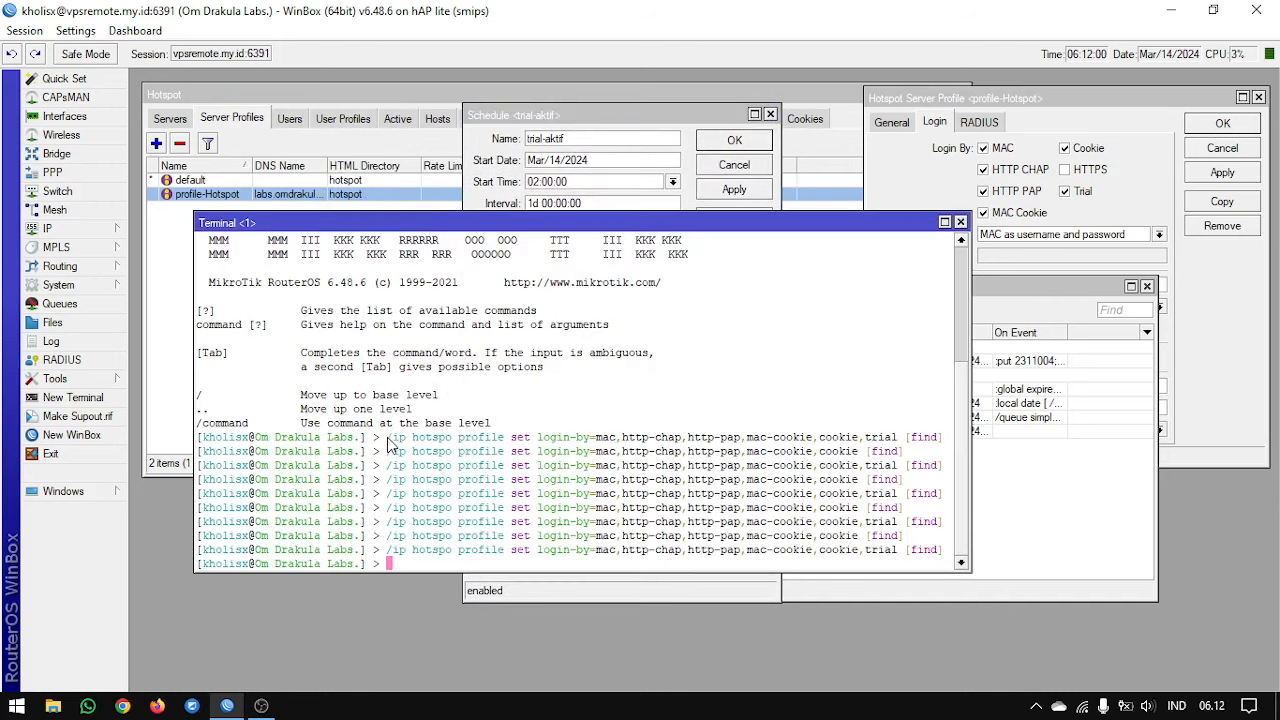
left_click_drag(389, 446, 940, 446)
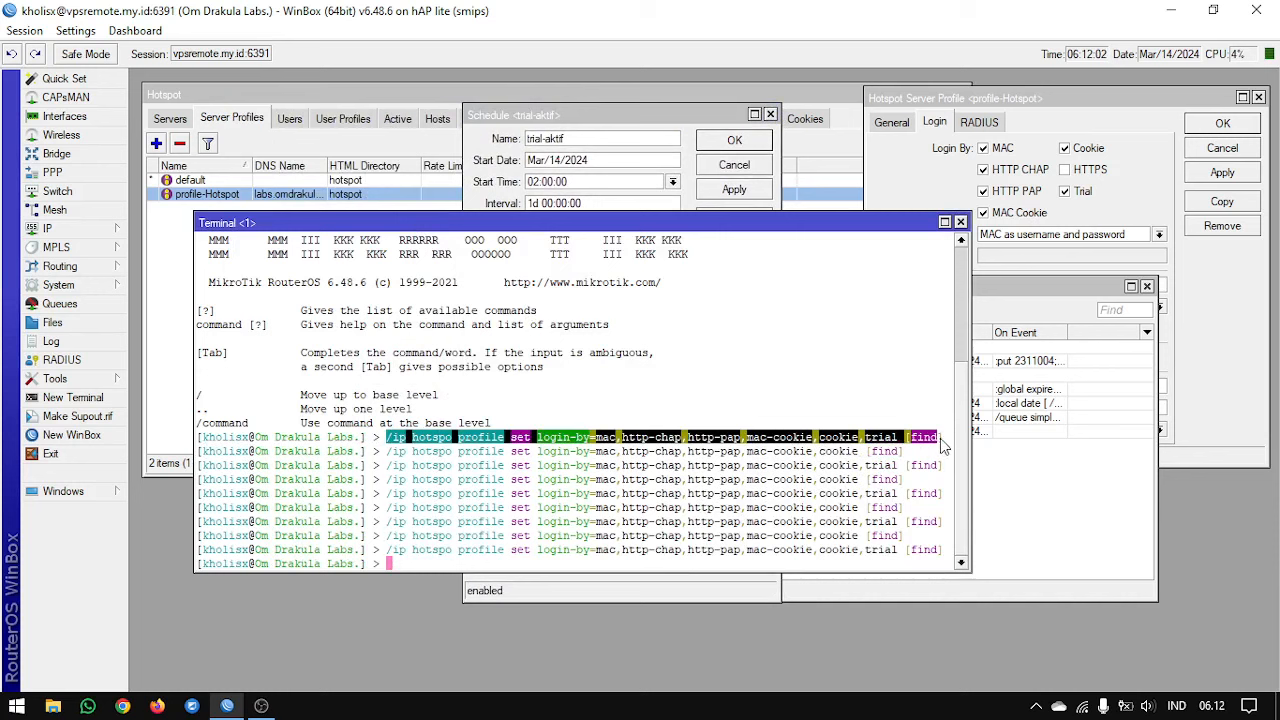
right_click(943, 440)
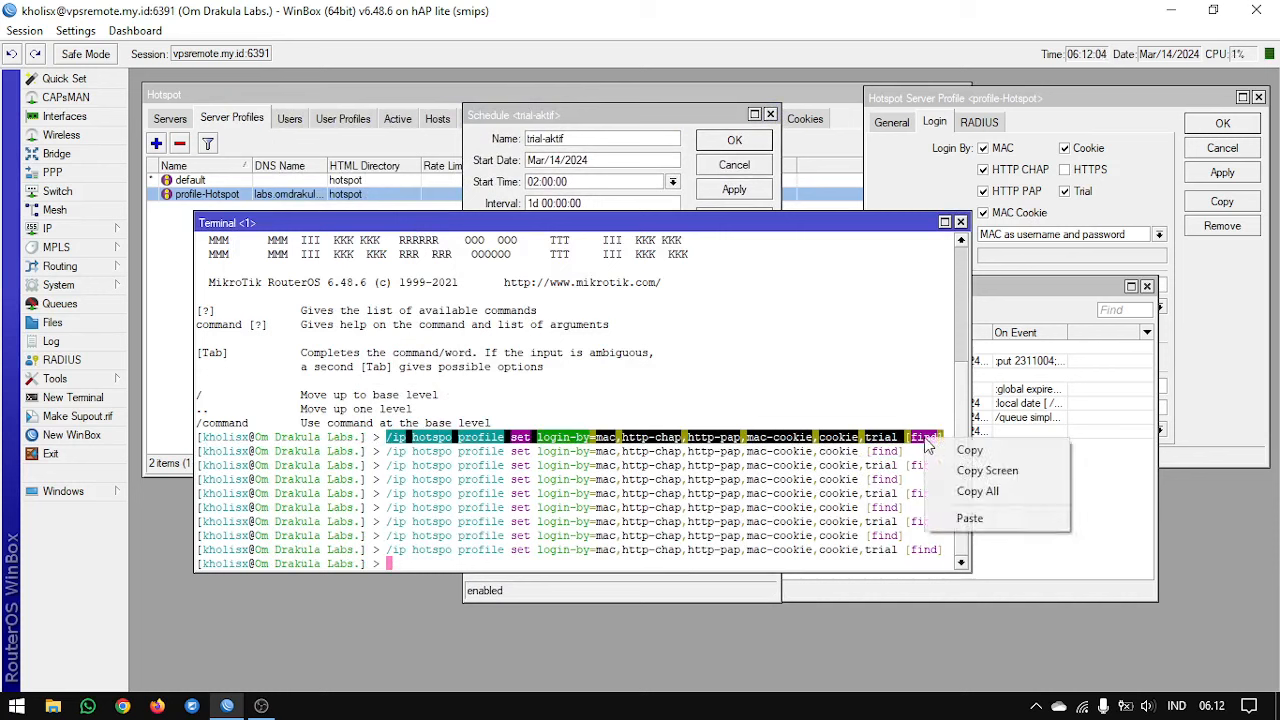
left_click(950, 451)
left_click(669, 117)
left_click(553, 510)
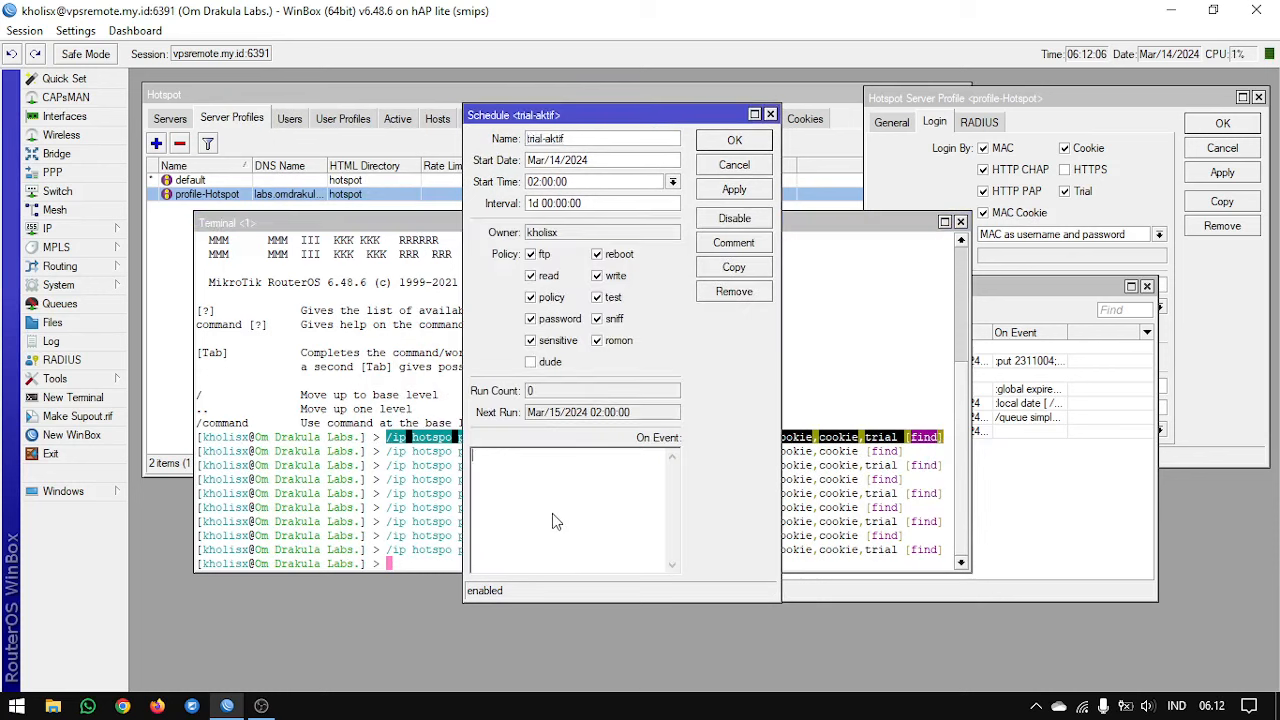
right_click(551, 472)
left_click(596, 294)
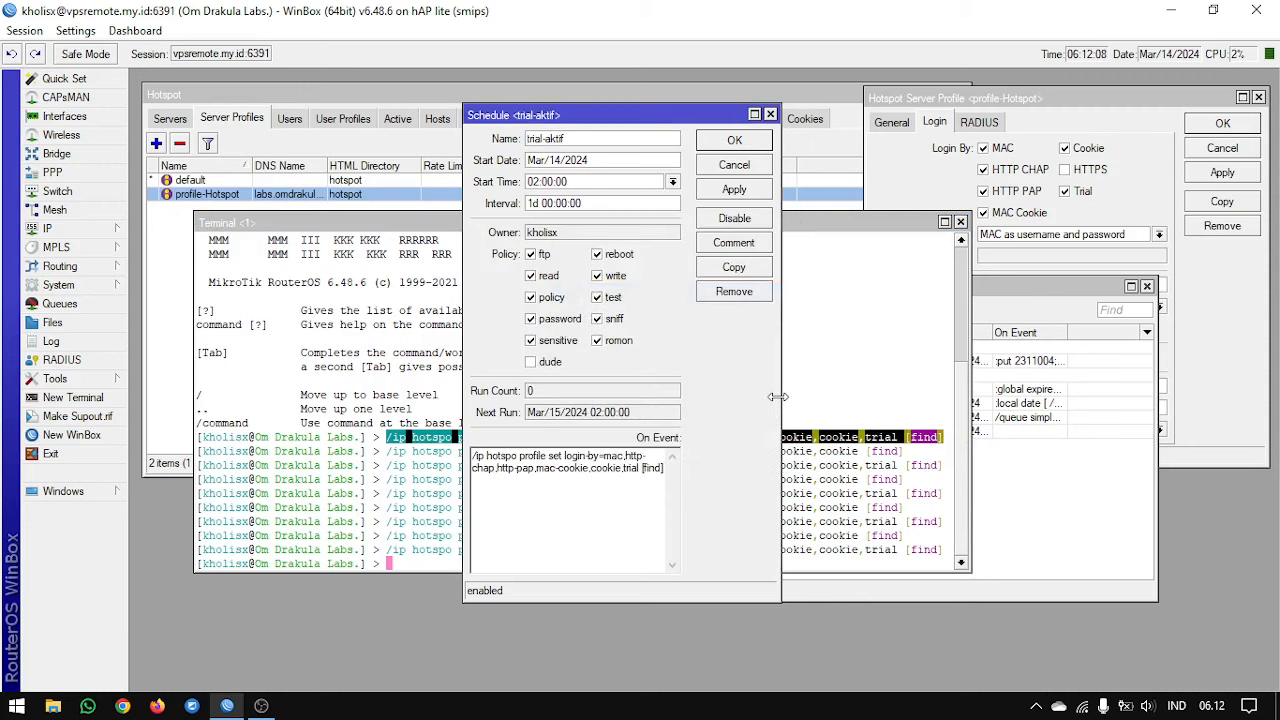
Widen the trial-aktif schedule, correct "hotspo" to "hotspot" in its On Event command, and apply the change
left_click_drag(781, 400, 1027, 405)
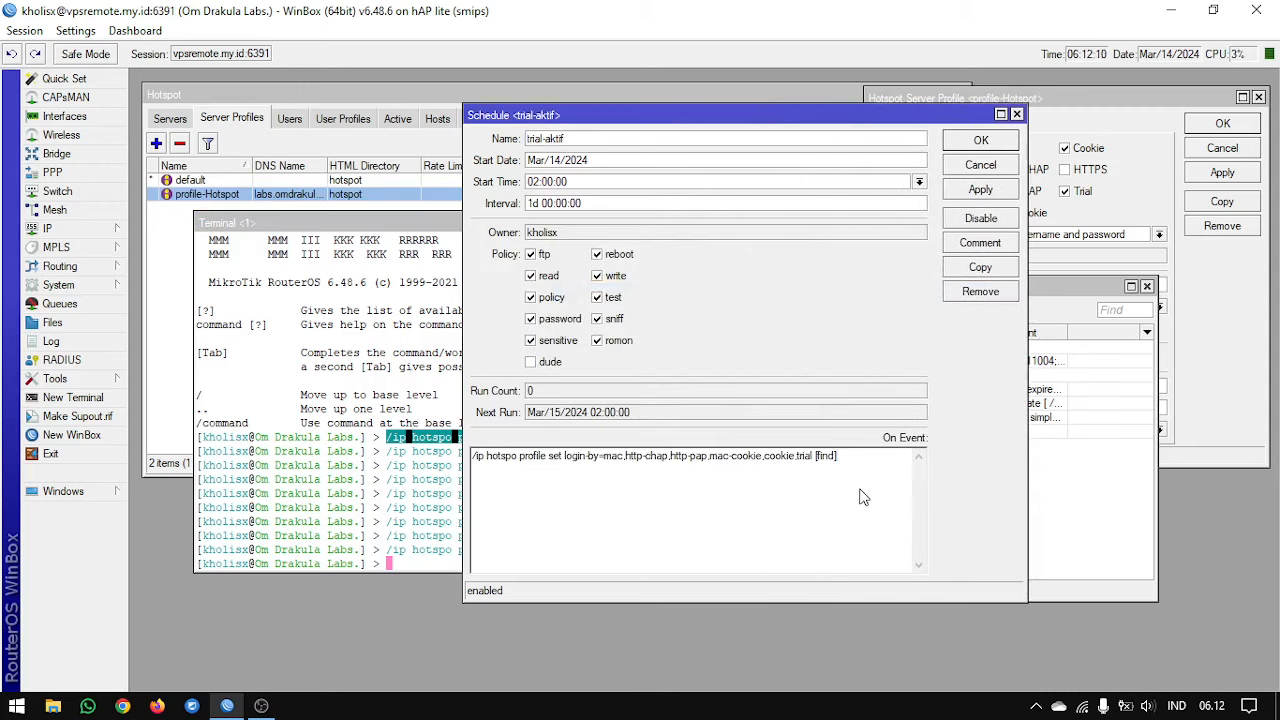
left_click(517, 456)
type("t")
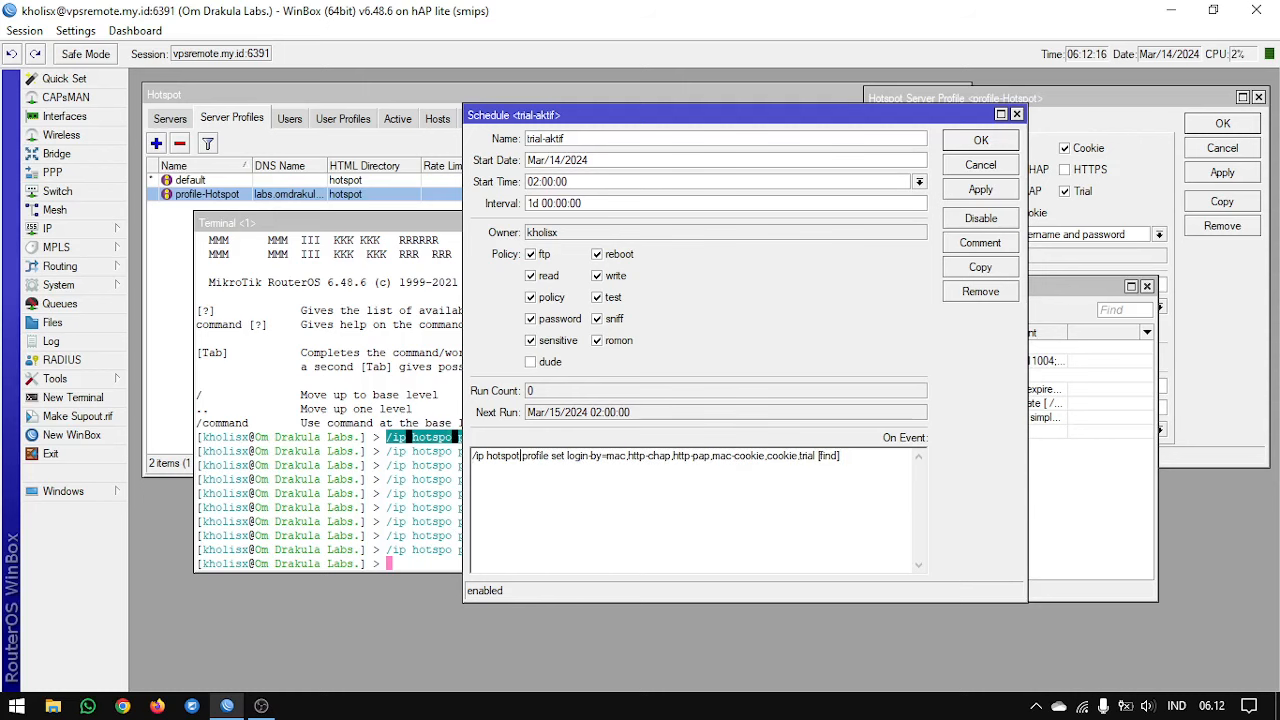
left_click(982, 191)
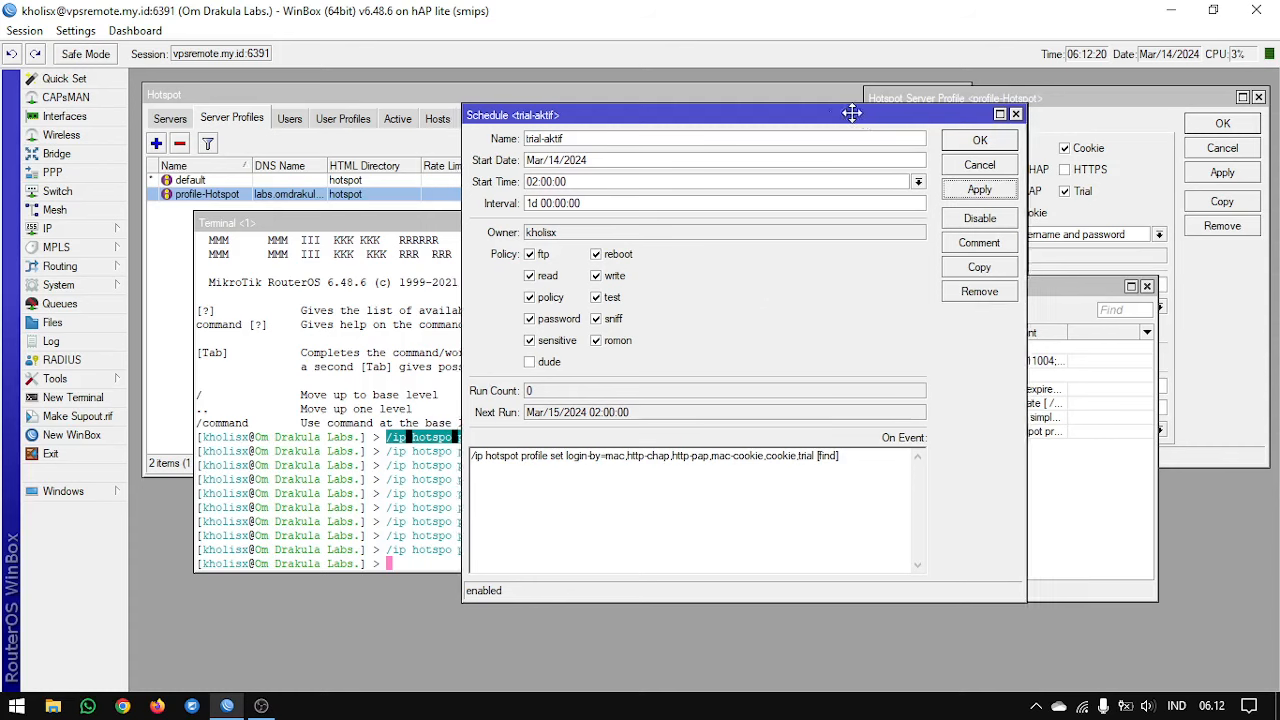
Add a second schedule named trial-nonaktif with start time 05:00:00 and a 24:00:00 interval, and apply it
left_click_drag(862, 113, 569, 125)
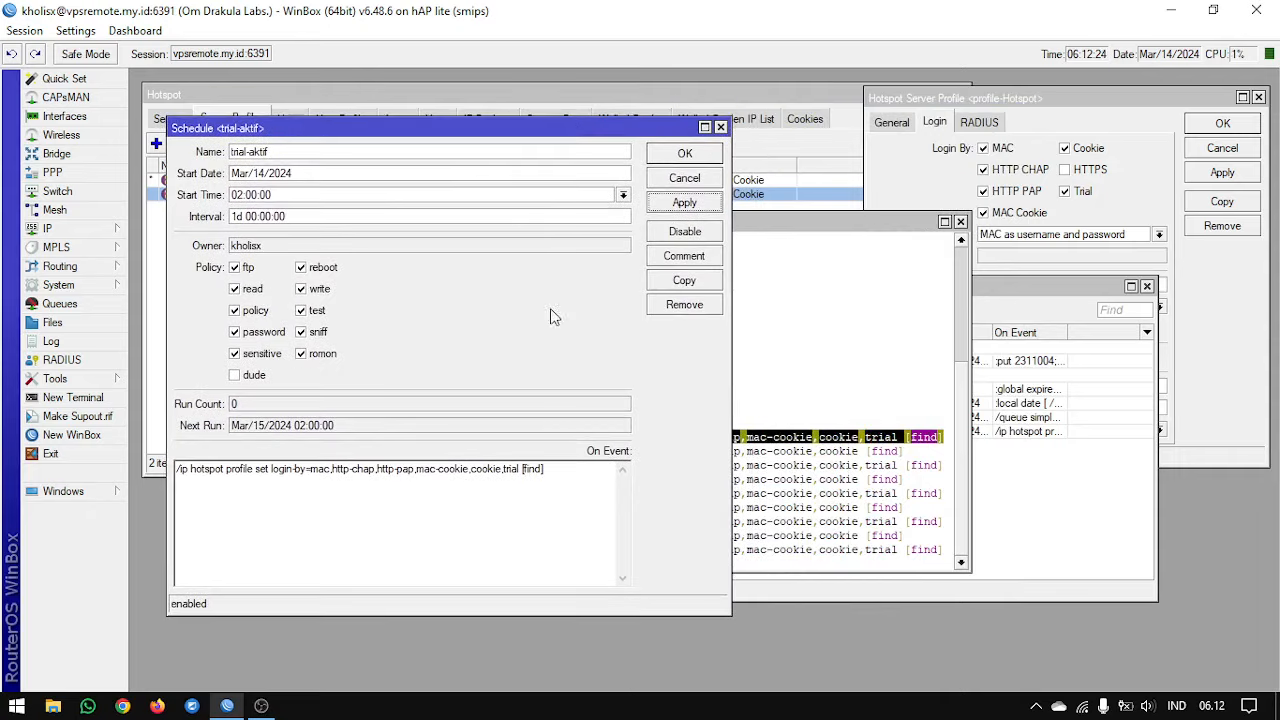
left_click(993, 371)
left_click_drag(889, 289, 948, 331)
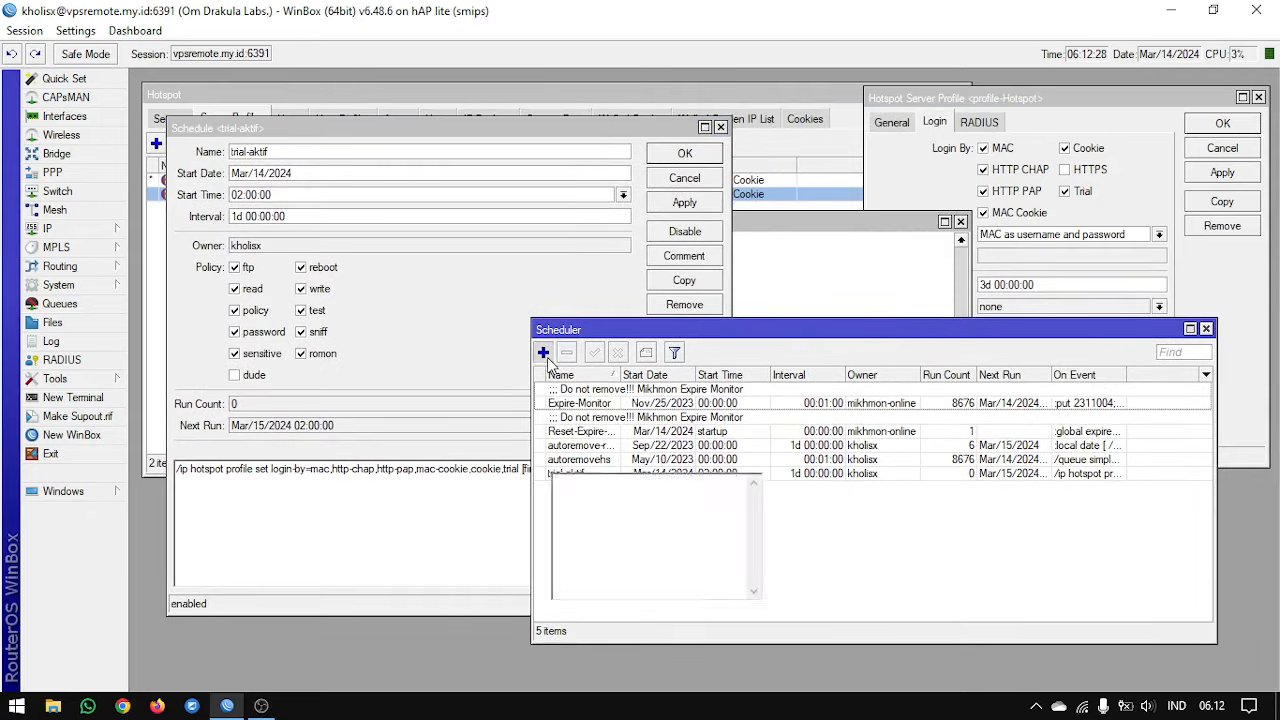
left_click(543, 352)
type("trial-nonaktif")
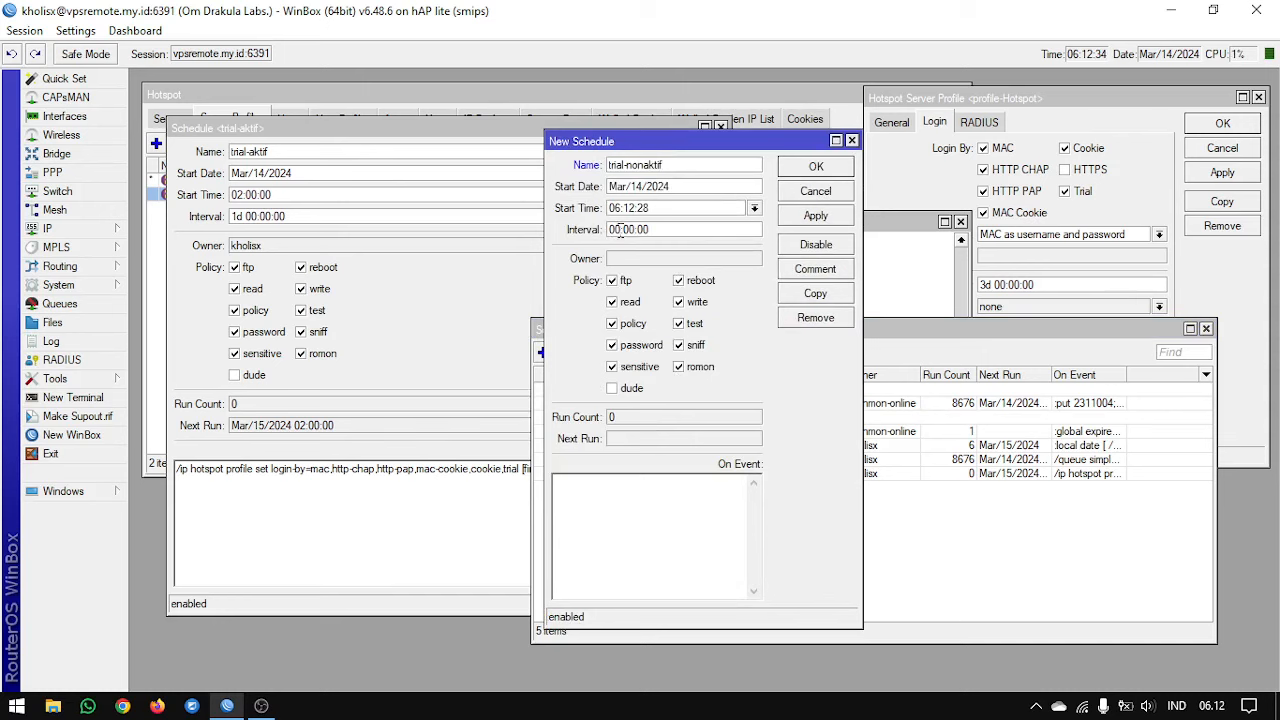
left_click_drag(619, 230, 608, 231)
type("24")
left_click_drag(678, 210, 598, 181)
type("0")
left_click(797, 222)
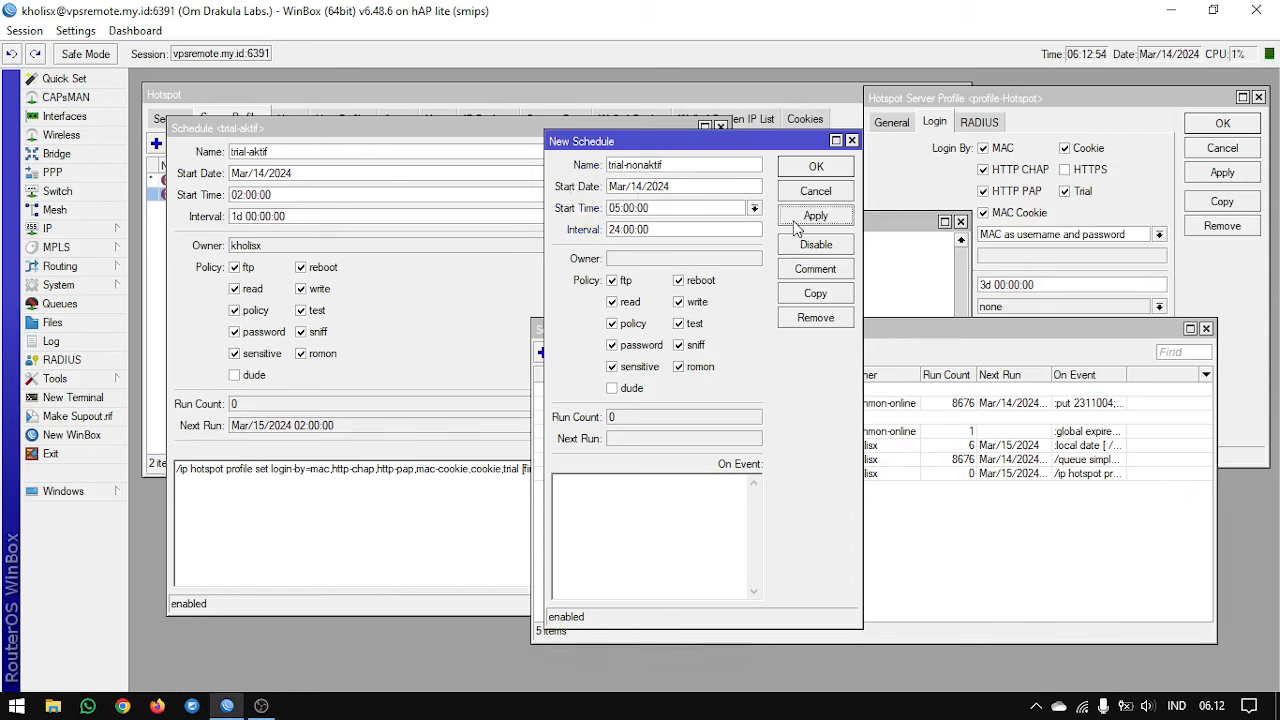
Compare the next run times of the trial-aktif and trial-nonaktif schedules
triple_click(645, 440)
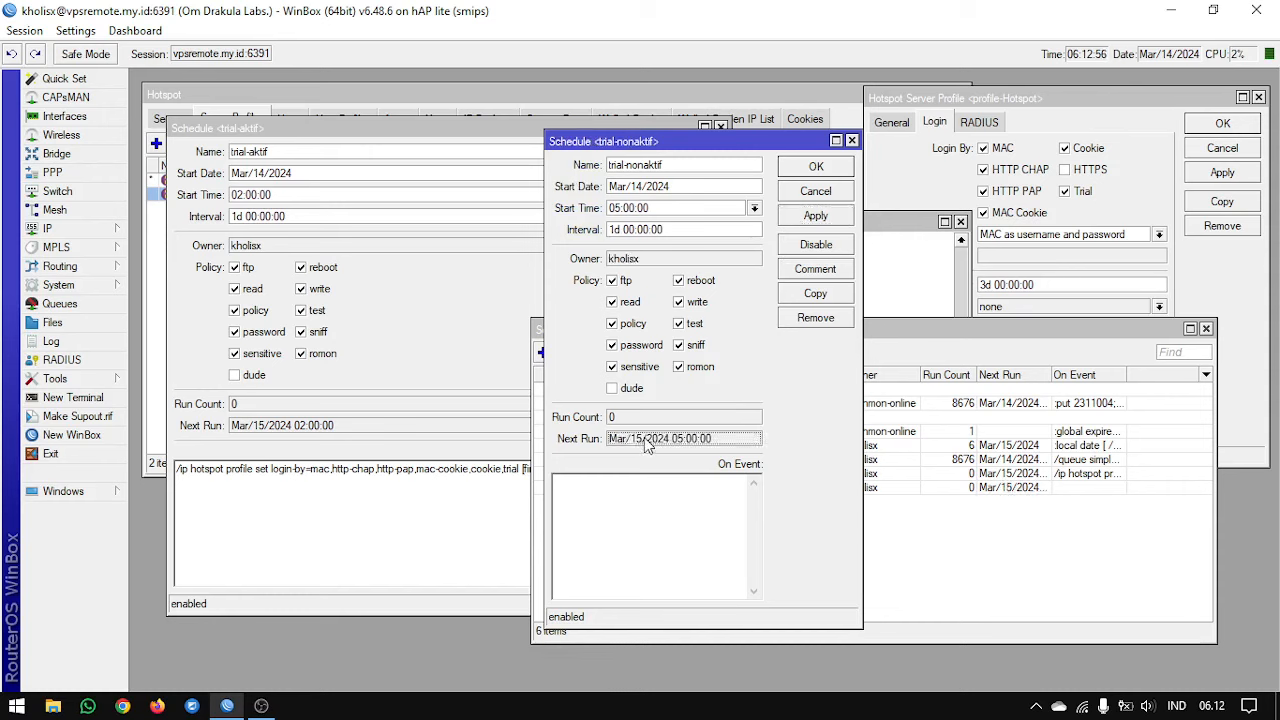
left_click(392, 422)
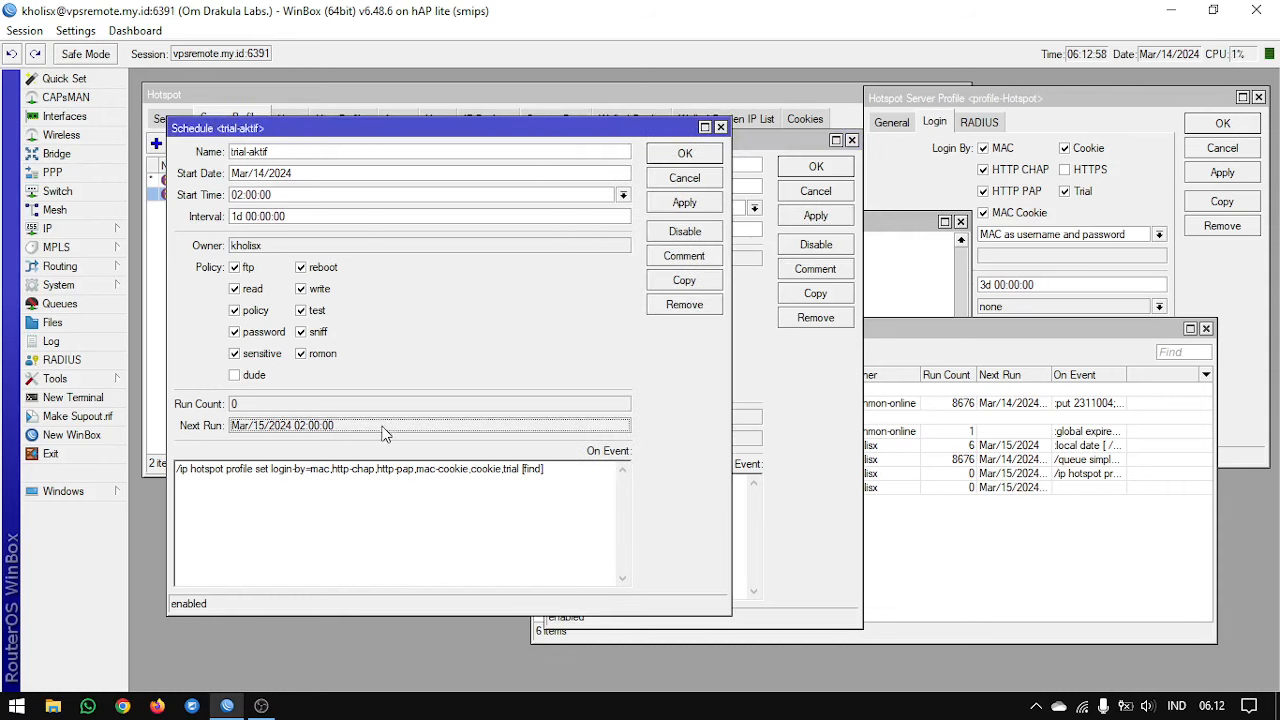
triple_click(358, 426)
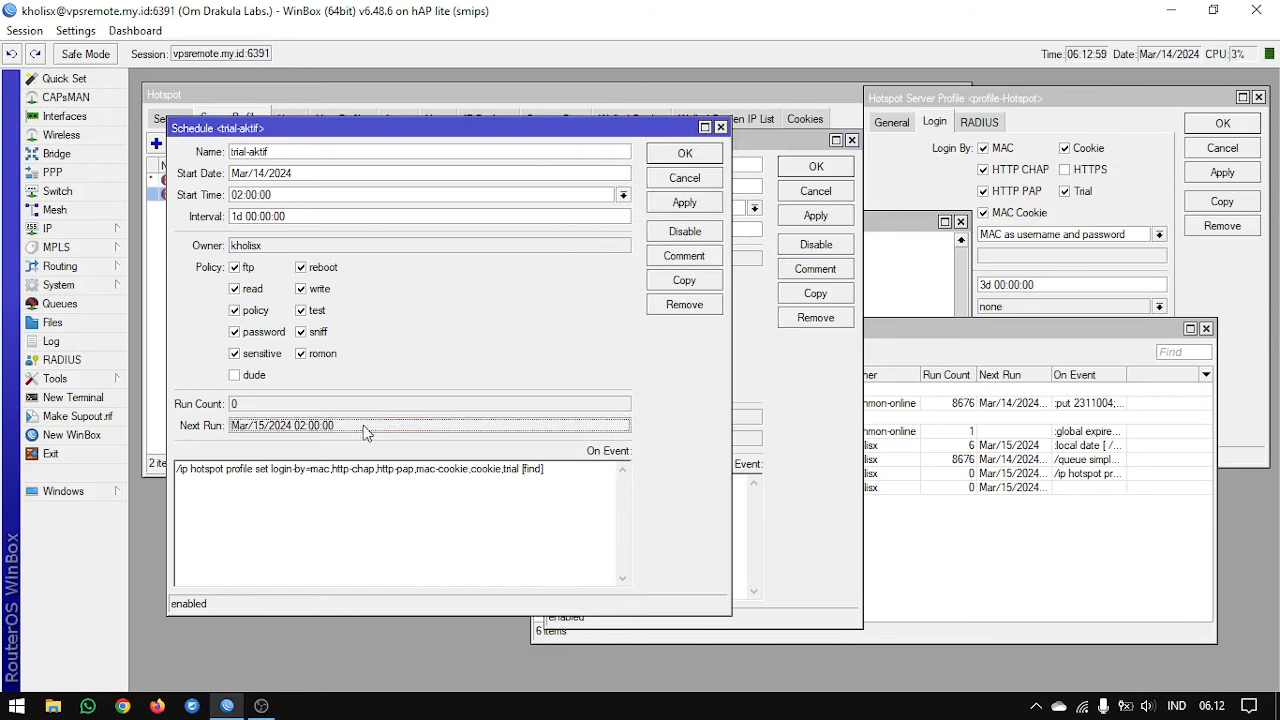
left_click(714, 447)
triple_click(714, 444)
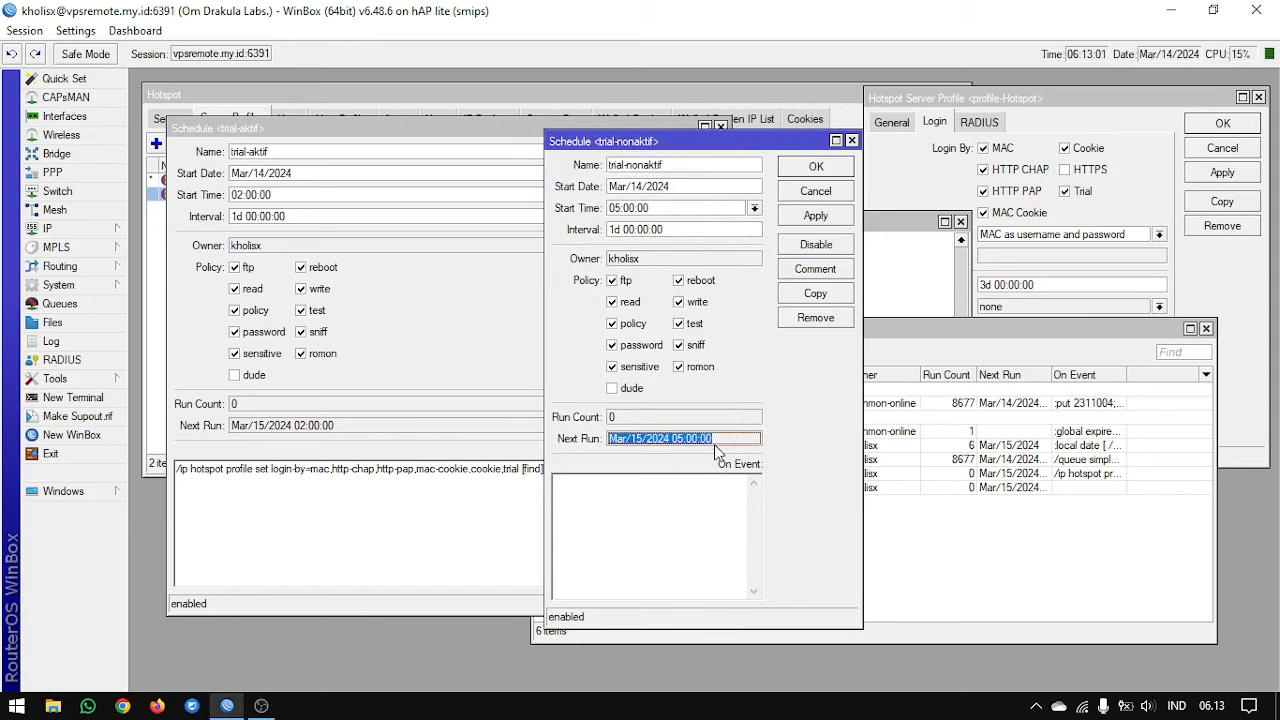
Copy the login-by command without trial from the terminal into trial-nonaktif's On Event script, widening that schedule window
left_click(683, 507)
left_click(890, 306)
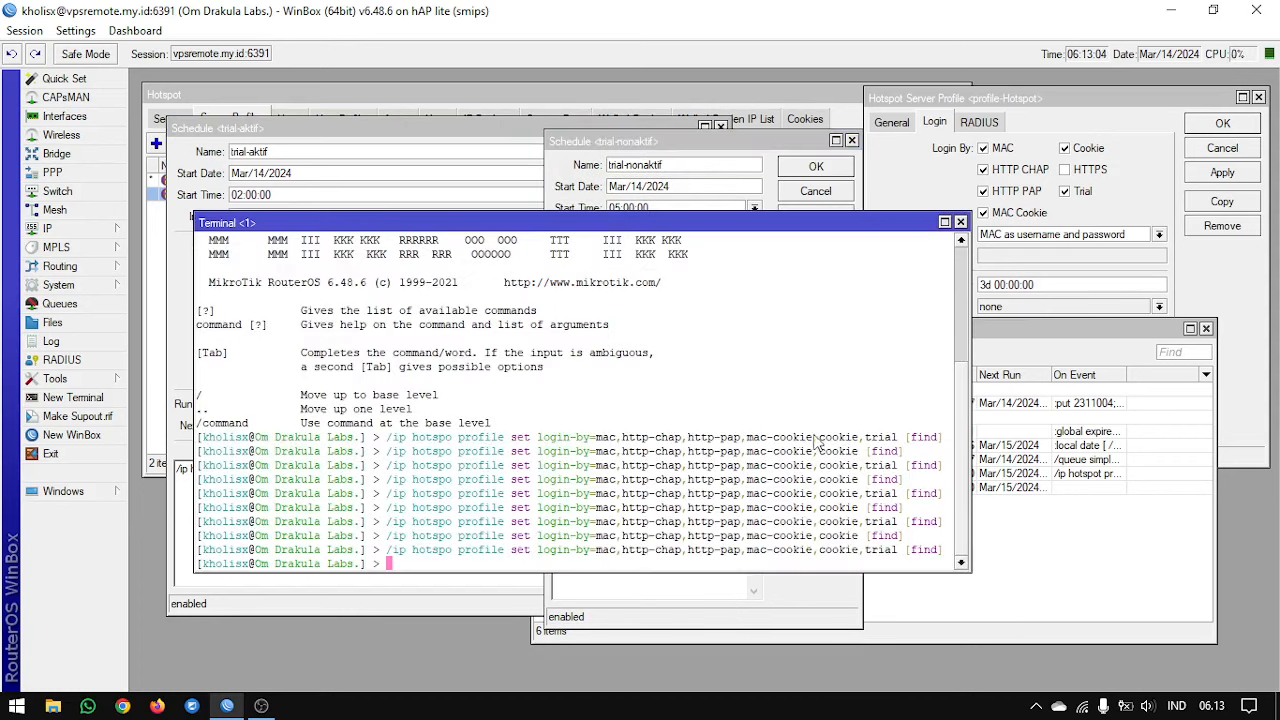
left_click_drag(387, 451, 906, 456)
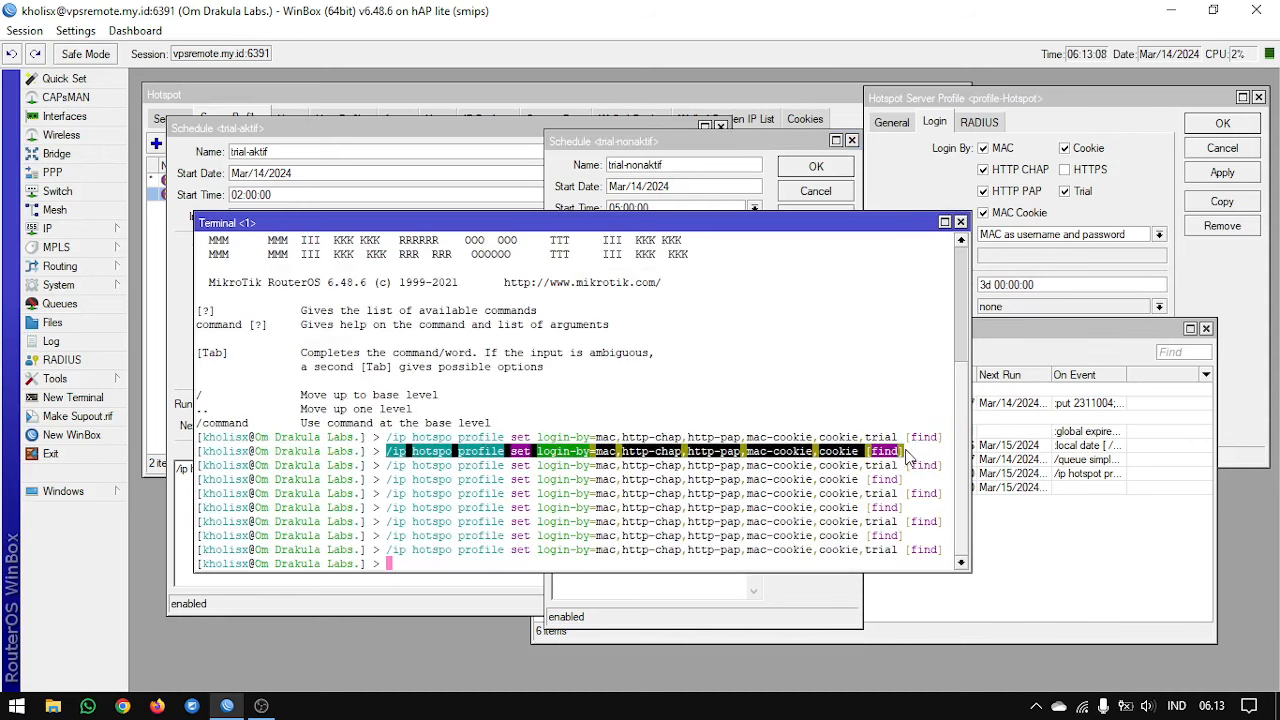
right_click(905, 455)
left_click(943, 462)
left_click(735, 143)
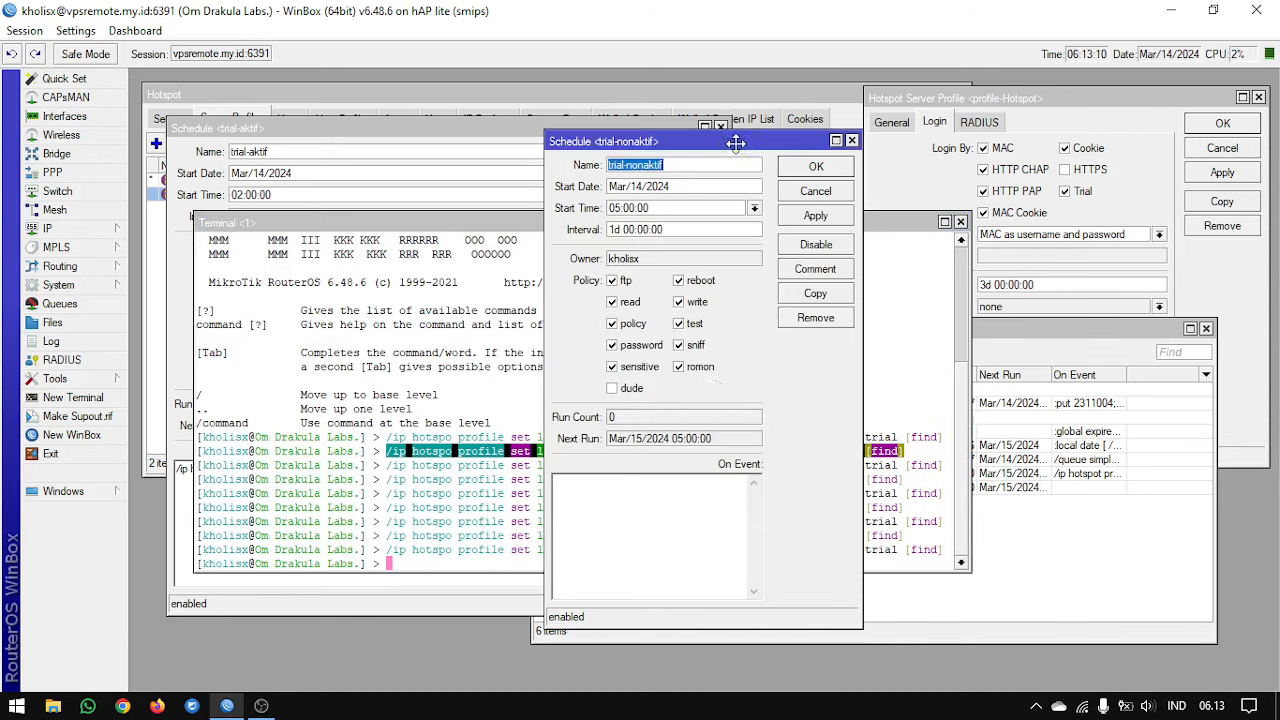
left_click(670, 502)
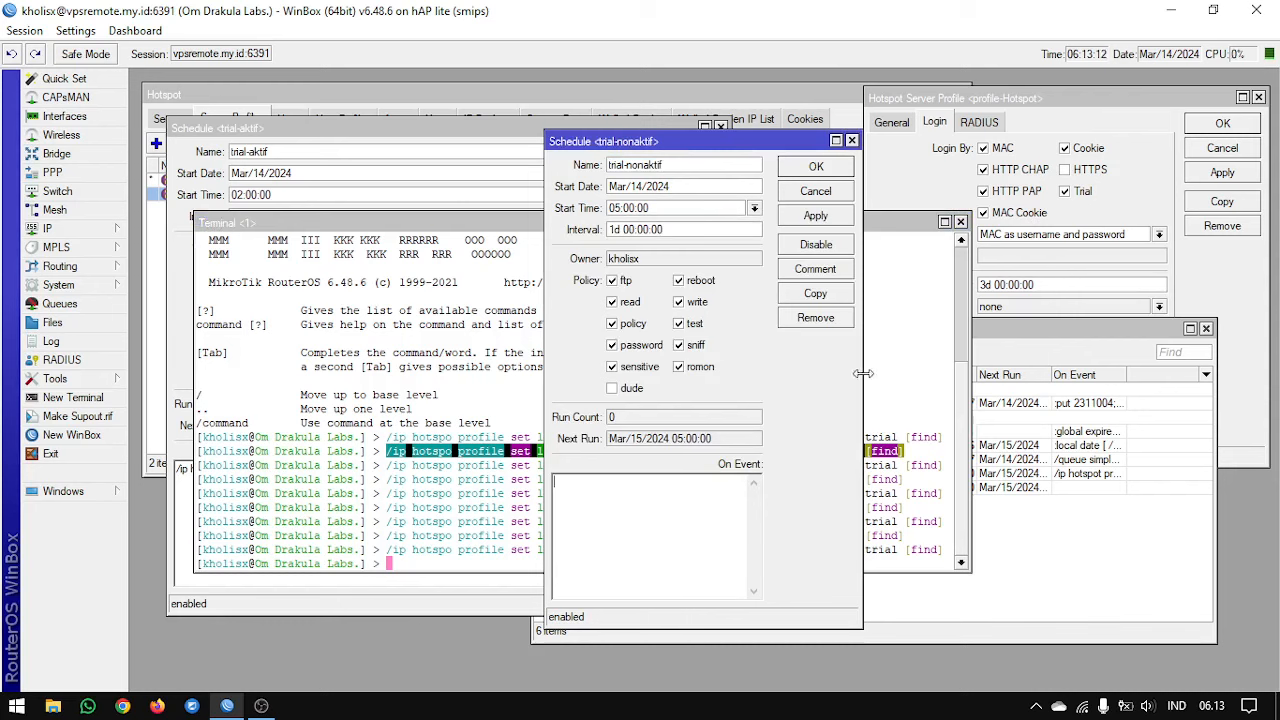
left_click_drag(863, 374, 1089, 374)
right_click(692, 505)
left_click(740, 317)
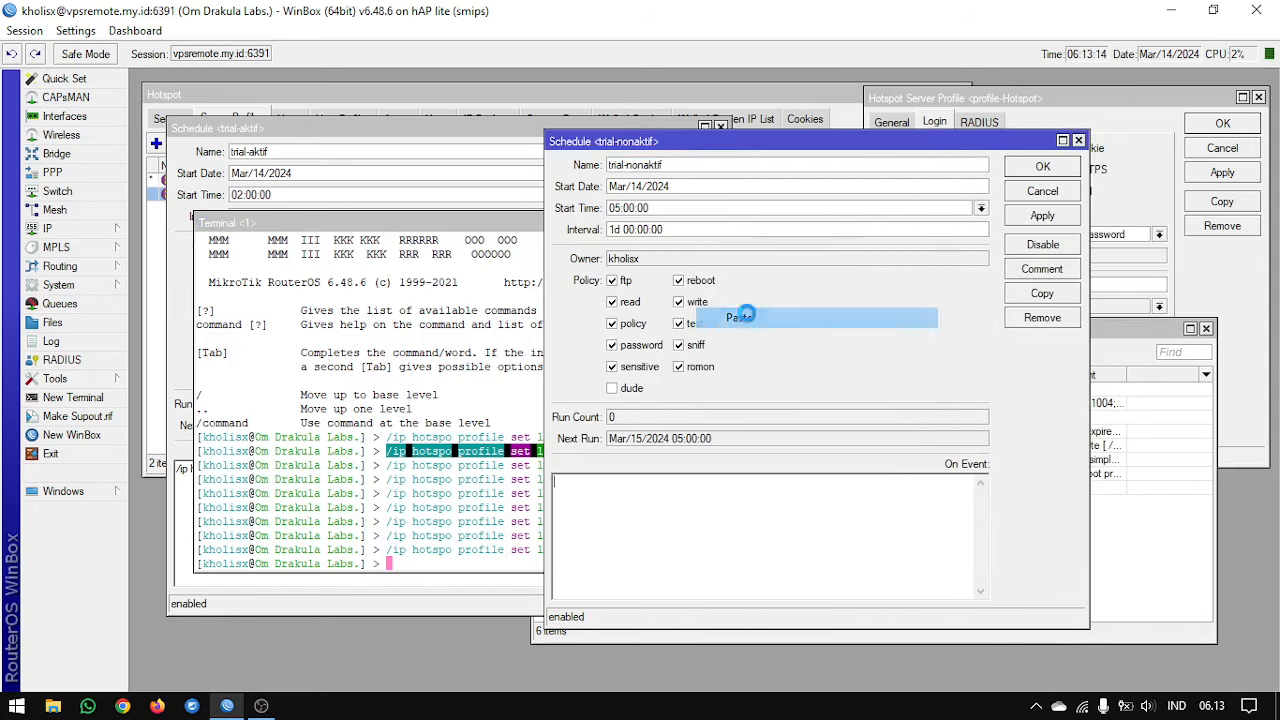
Correct "hotspo" to "hotspot" in trial-nonaktif's On Event command and apply the change
left_click(599, 483)
type("t")
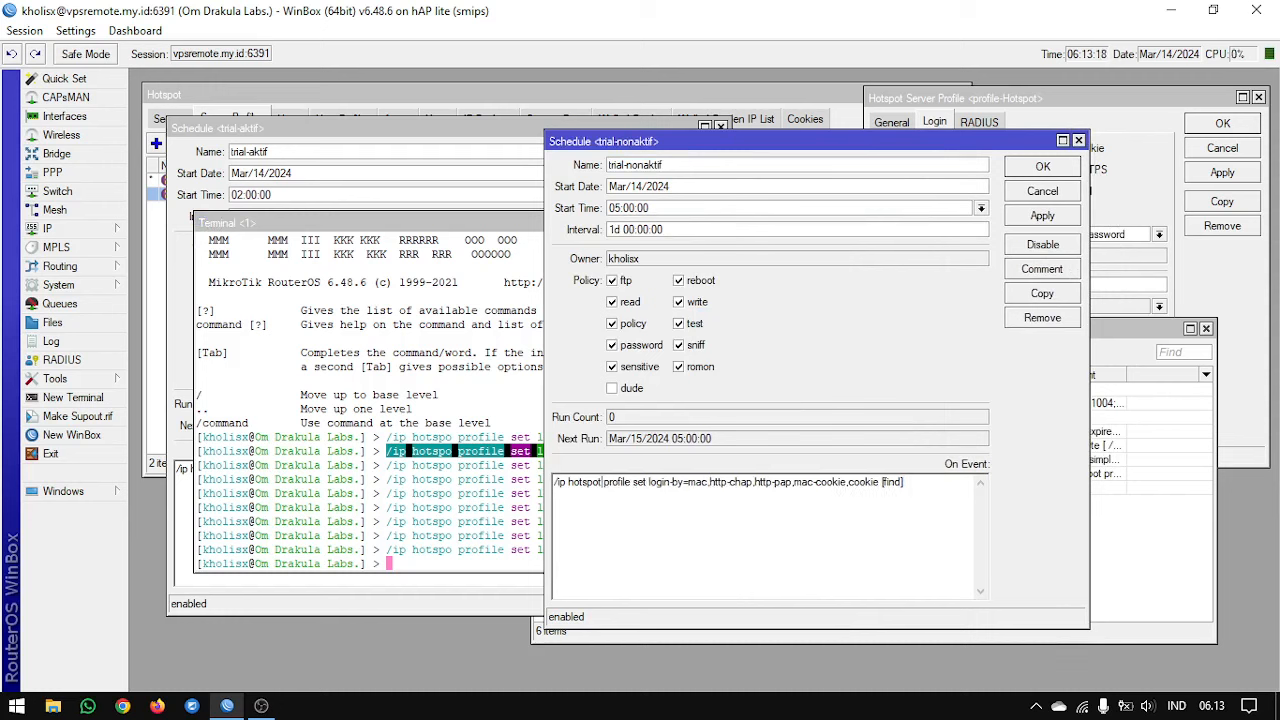
left_click(947, 499)
key("Return")
left_click(1036, 218)
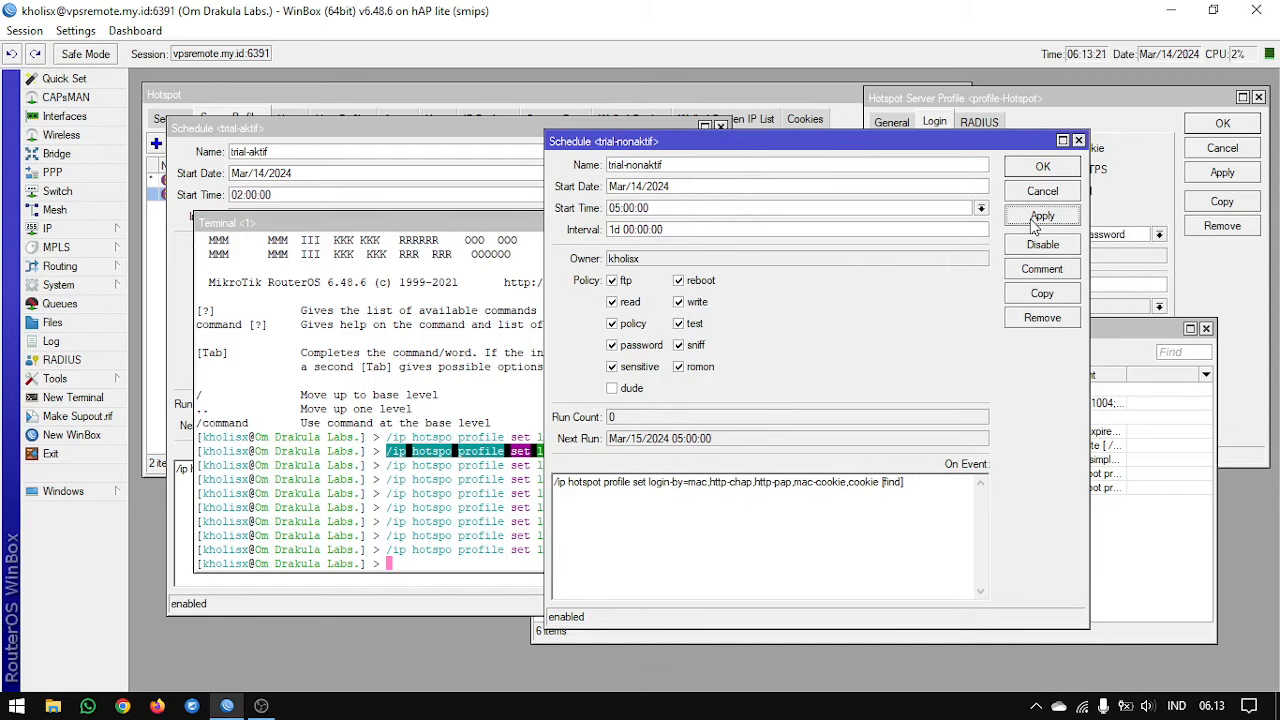
Close the terminal, then narrow the trial-aktif and trial-nonaktif schedule windows and arrange them side by side
left_click(394, 286)
left_click(964, 223)
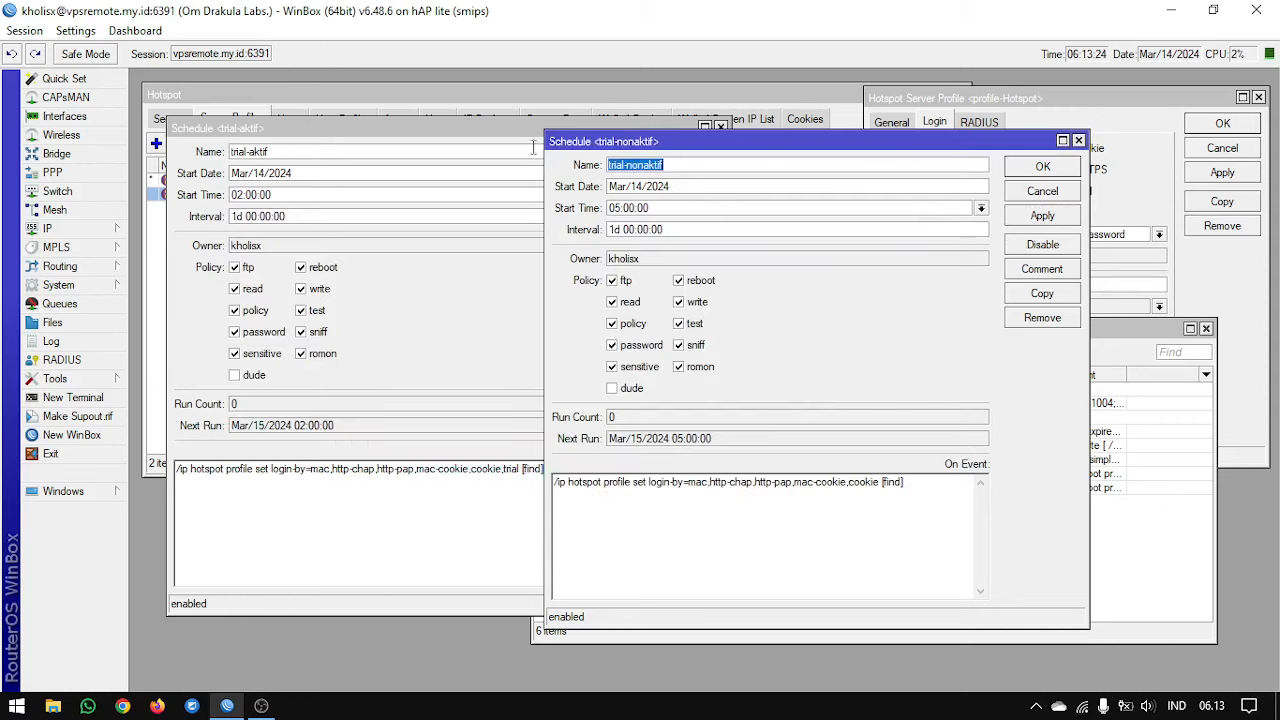
left_click(473, 290)
left_click_drag(738, 308, 516, 306)
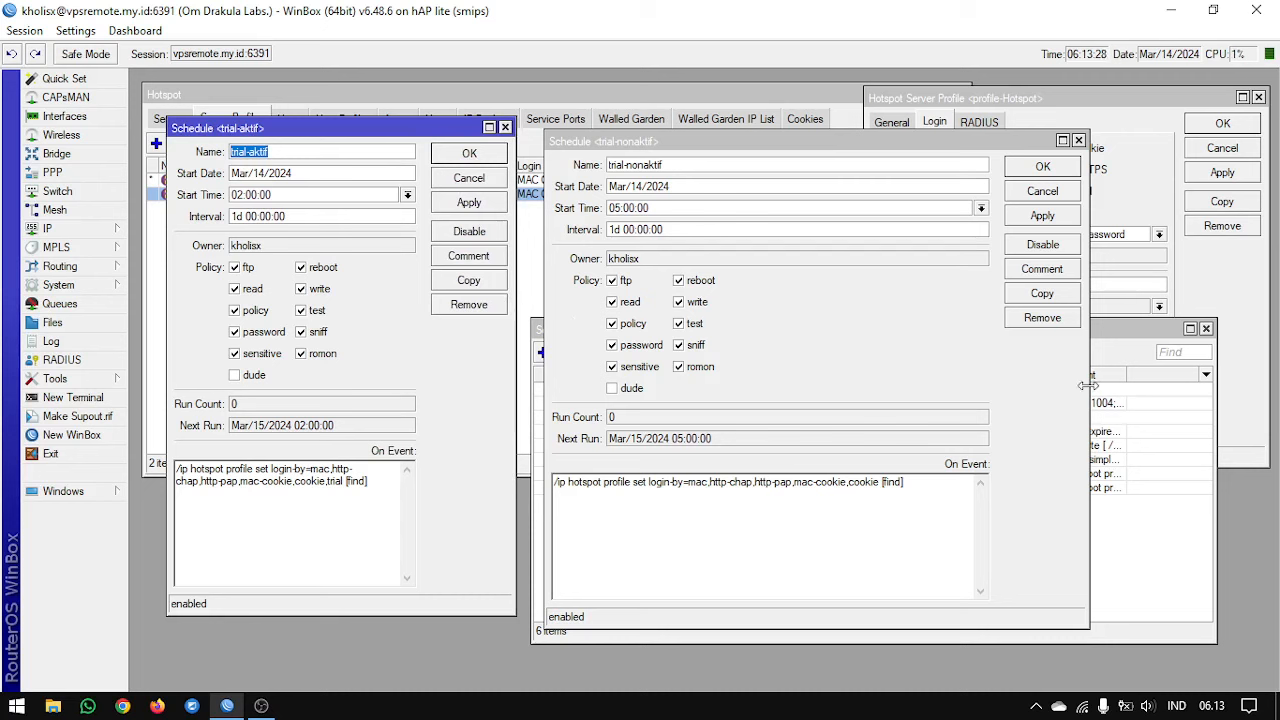
left_click_drag(1089, 394, 883, 383)
left_click_drag(740, 147, 736, 127)
left_click_drag(411, 125, 414, 179)
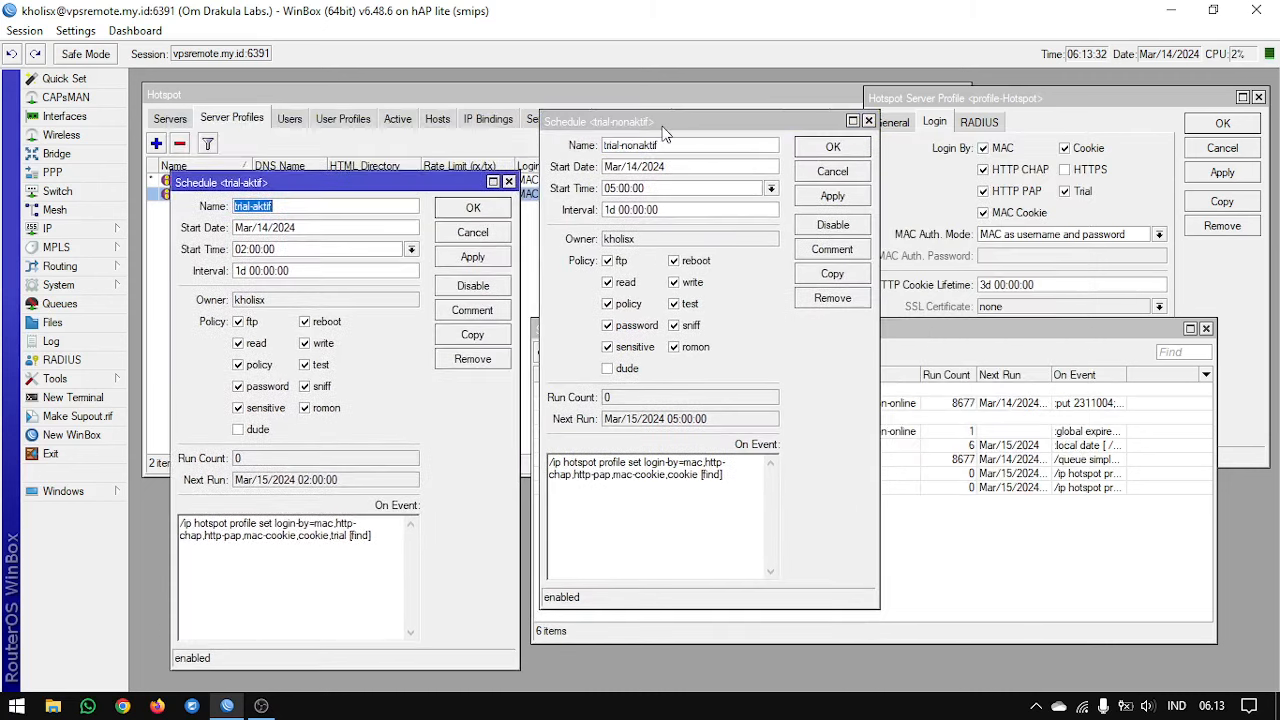
left_click_drag(665, 130, 694, 167)
left_click(426, 179)
left_click_drag(426, 179, 447, 155)
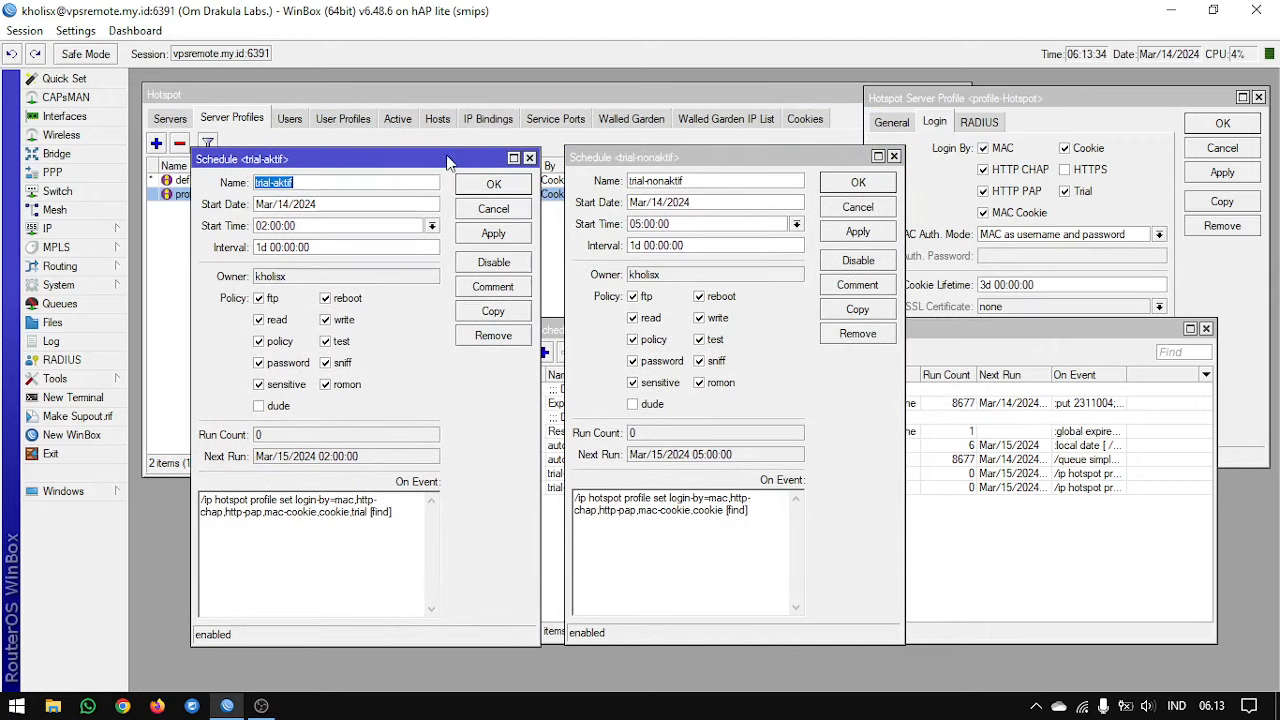
Compare the login methods in the On Event commands of trial-aktif and trial-nonaktif
double_click(358, 512)
left_click(716, 519)
double_click(713, 512)
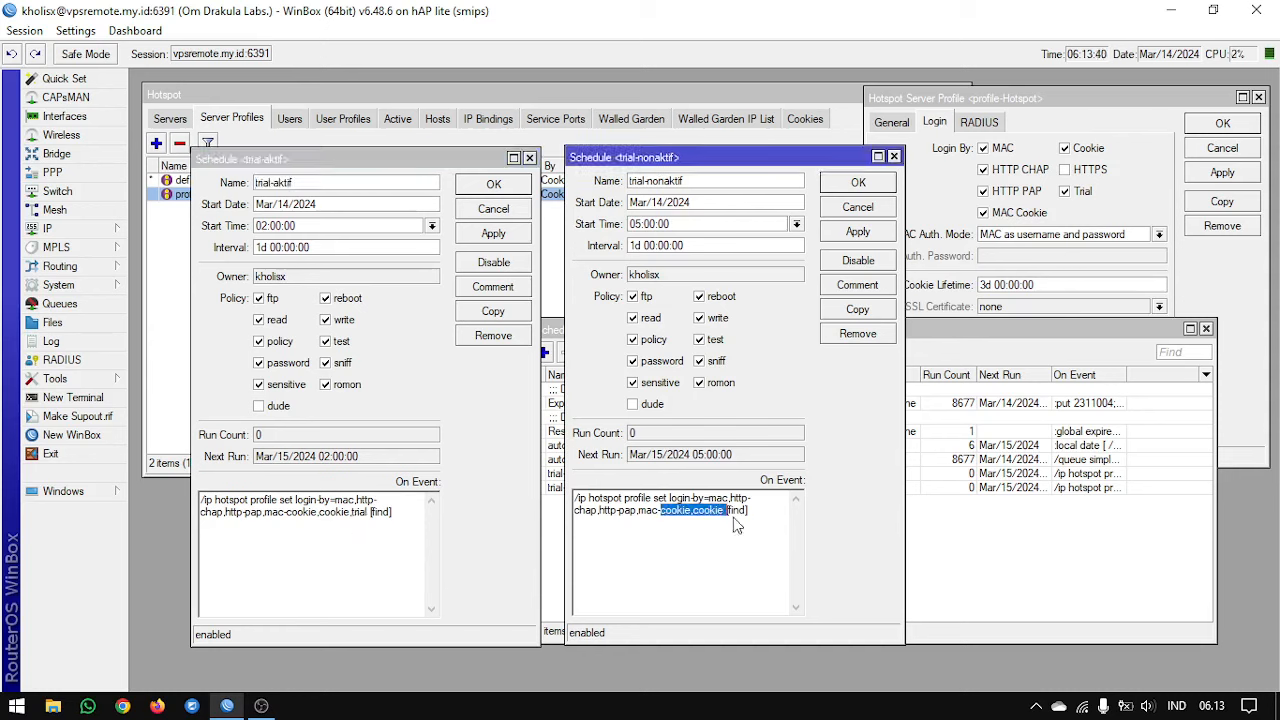
Compare the start times and On Event commands of the trial-aktif and trial-nonaktif schedules
left_click(756, 514)
left_click(762, 553)
left_click(320, 222)
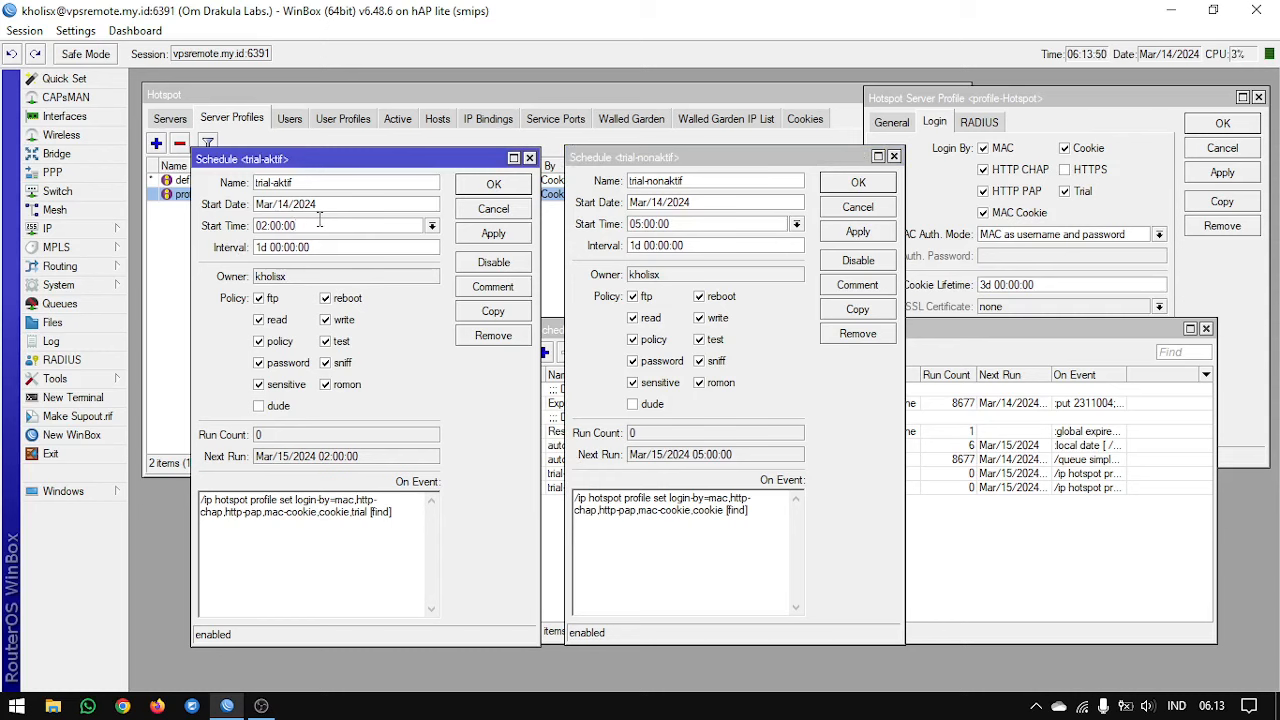
left_click(703, 222)
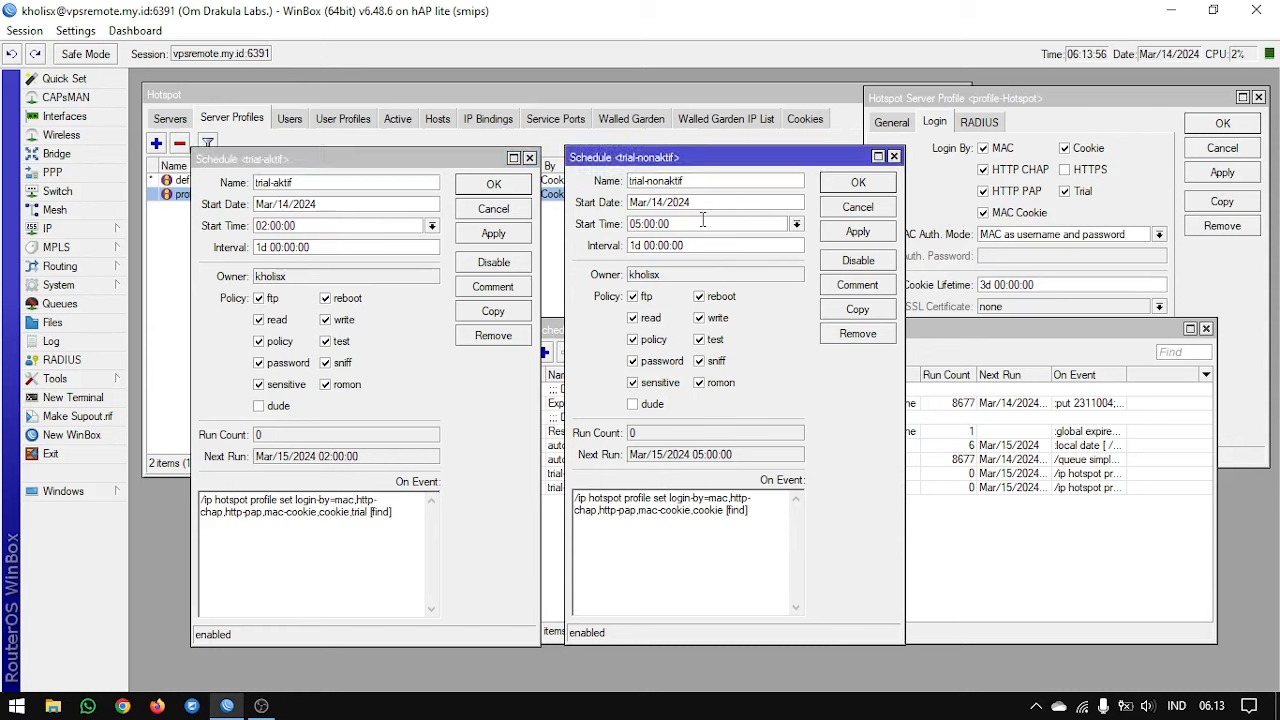
left_click(333, 550)
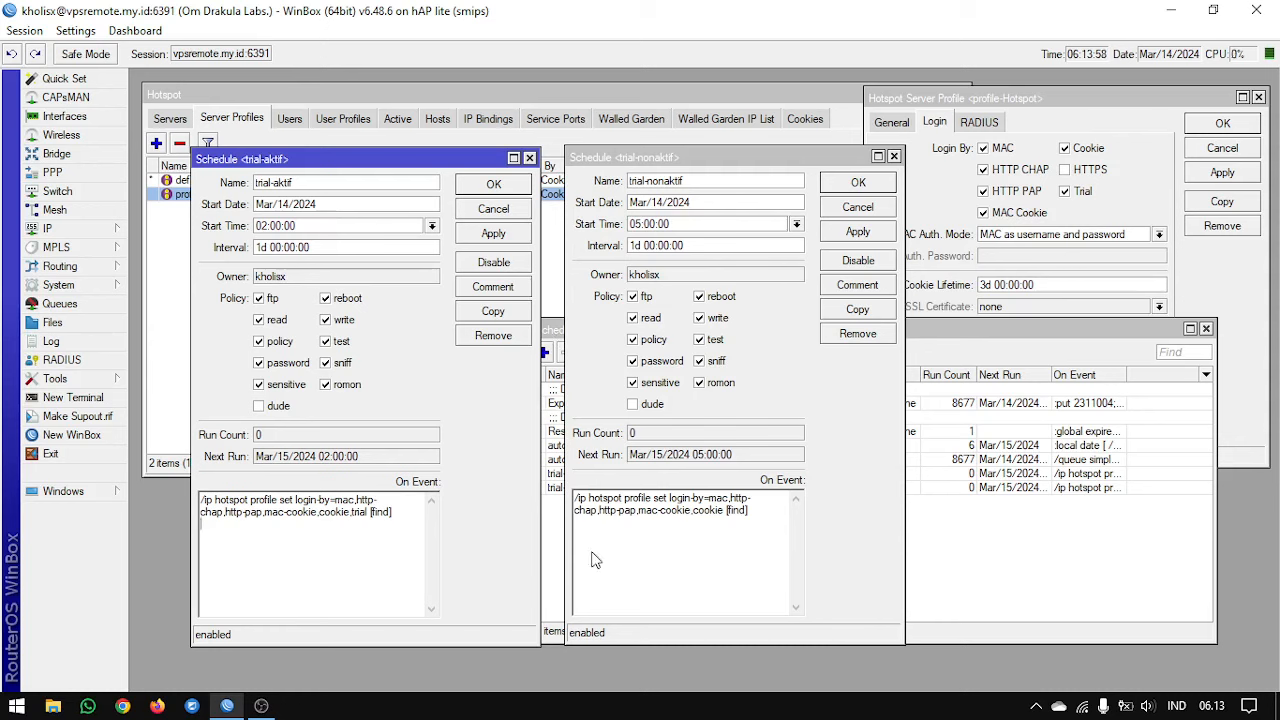
left_click(661, 568)
left_click(487, 546)
left_click(644, 566)
left_click(388, 541)
left_click(662, 568)
left_click(411, 579)
left_click(632, 586)
left_click(430, 567)
left_click(577, 554)
Move the Scheduler list clear of the profile-Hotspot login settings and check those settings against trial-aktif's On Event command
left_click(1003, 550)
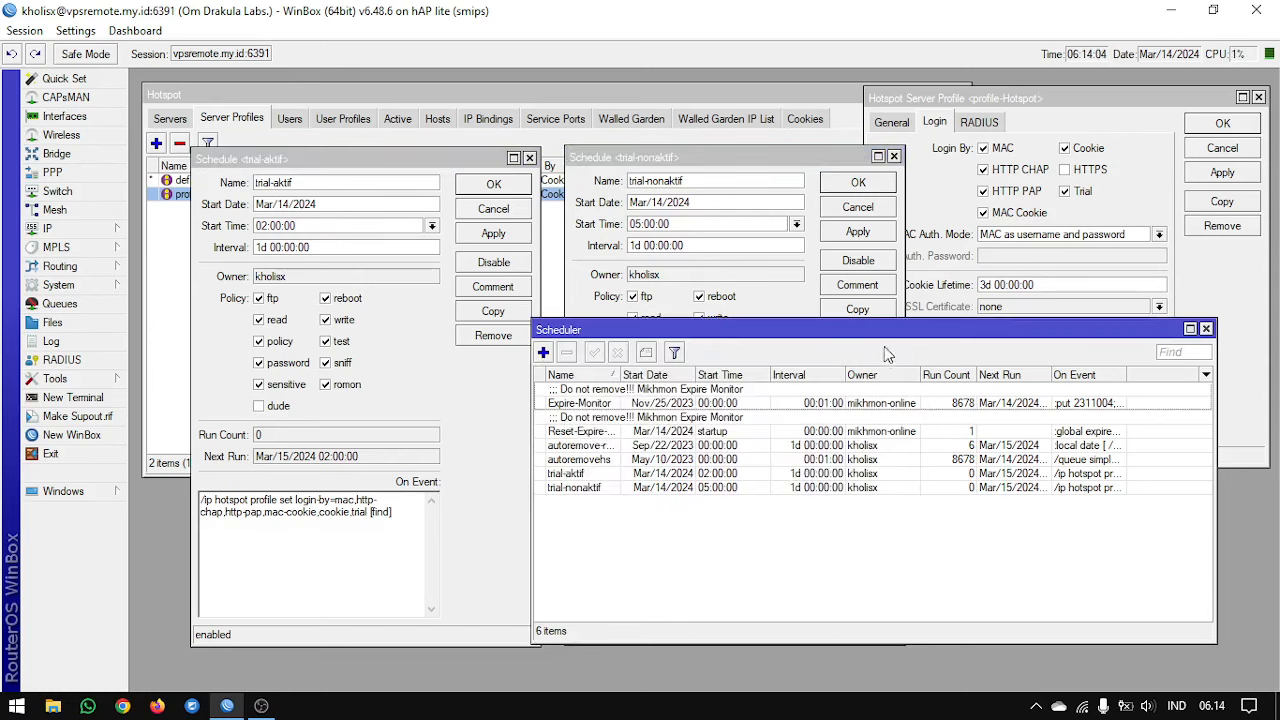
left_click_drag(880, 329, 905, 359)
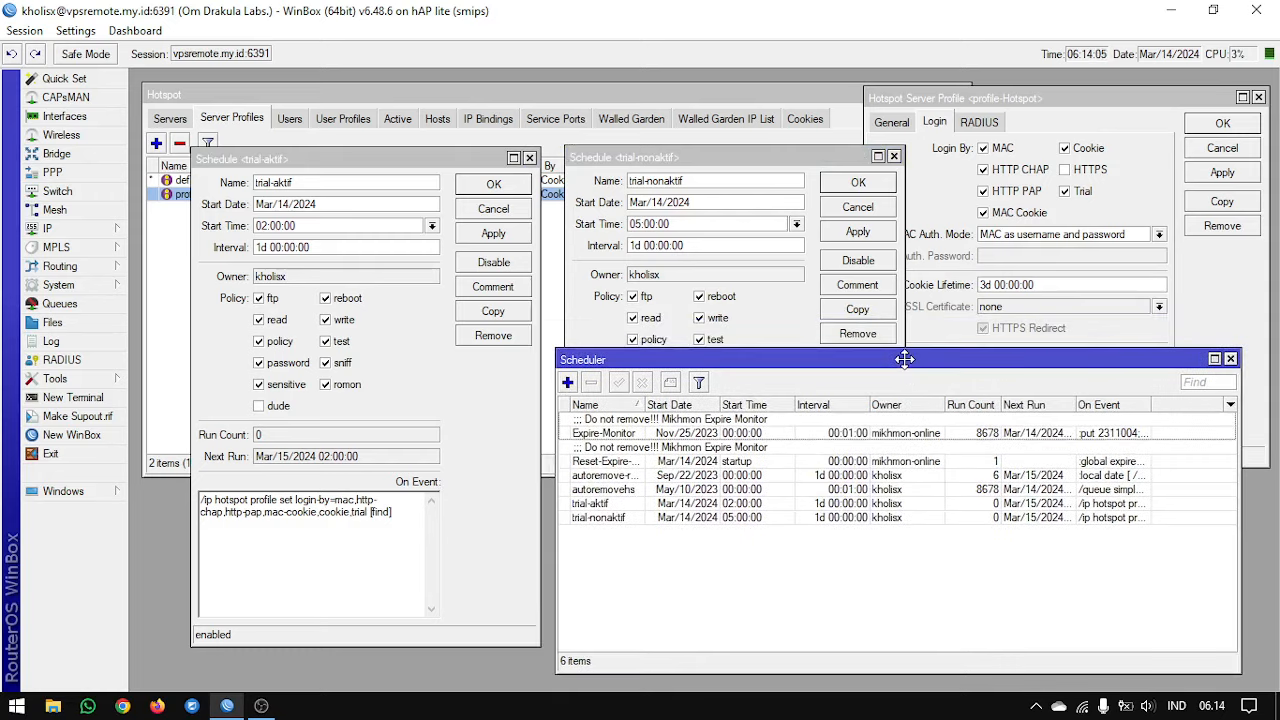
left_click(1228, 341)
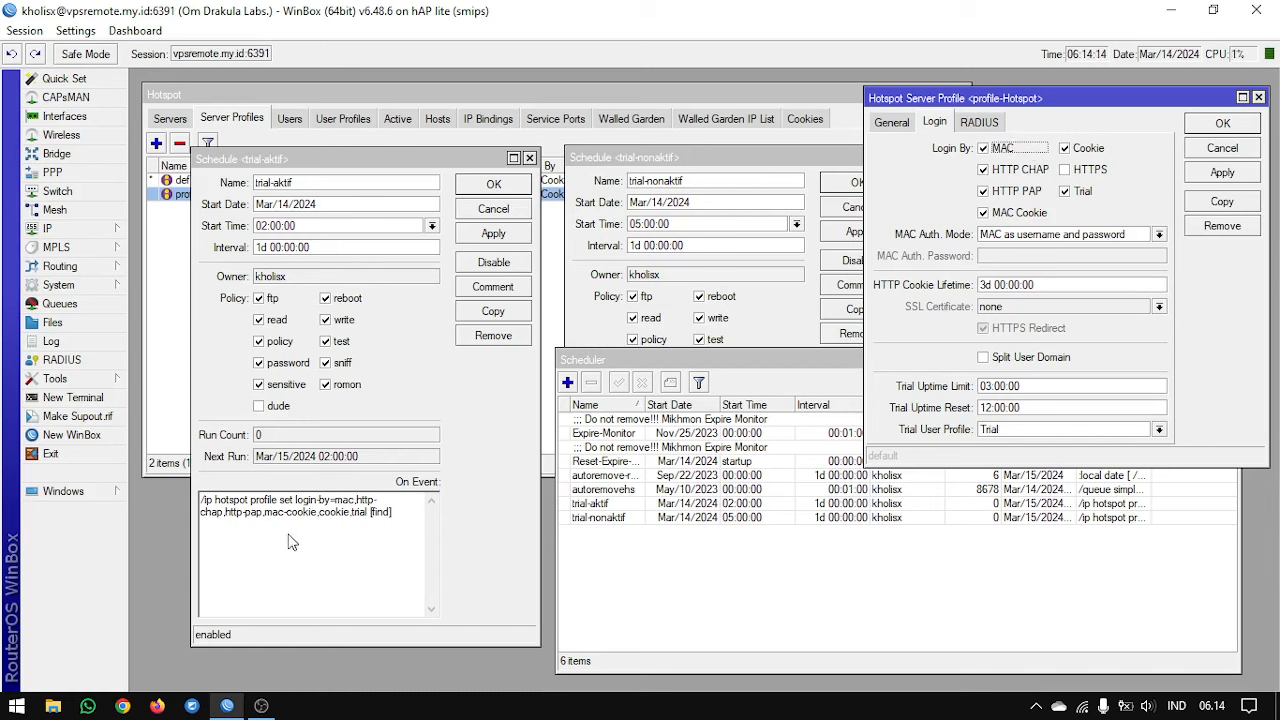
left_click_drag(225, 512, 295, 513)
left_click(343, 547)
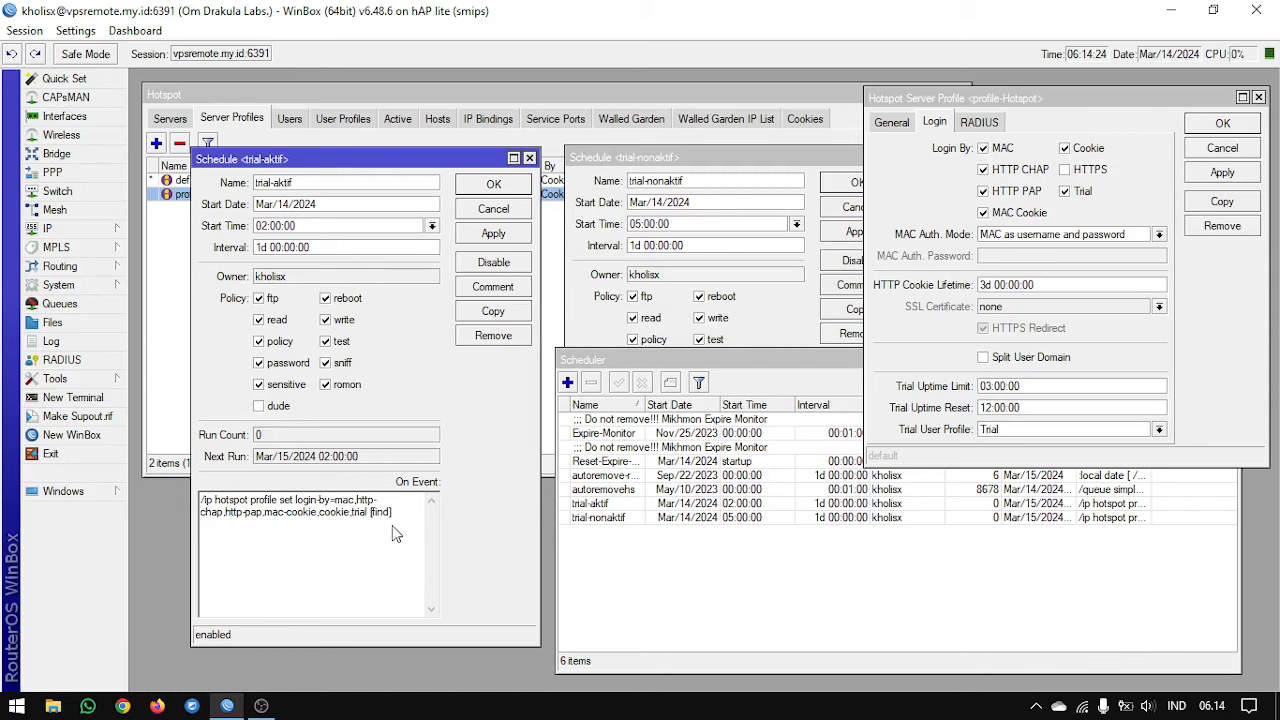
Widen the trial-nonaktif and trial-aktif schedule windows until each On Event command fits on one line, and arrange them side by side
left_click_drag(737, 157, 752, 155)
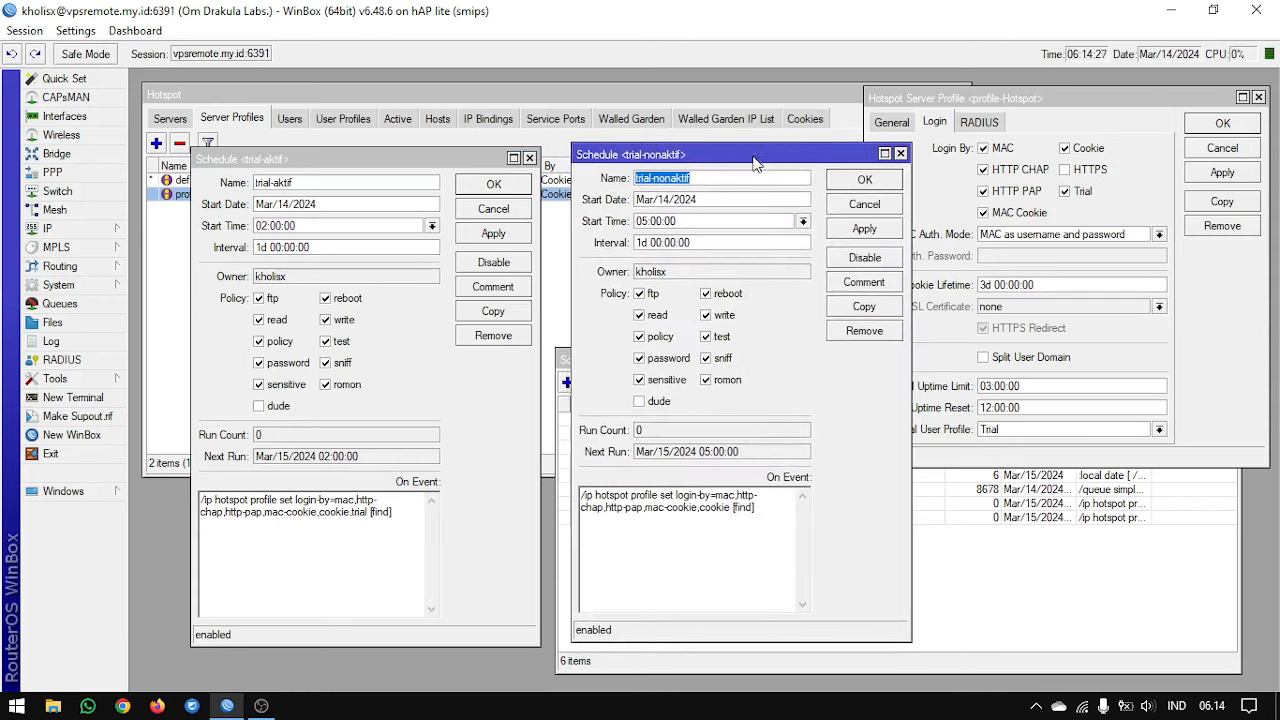
left_click(737, 579)
left_click_drag(906, 419, 1079, 395)
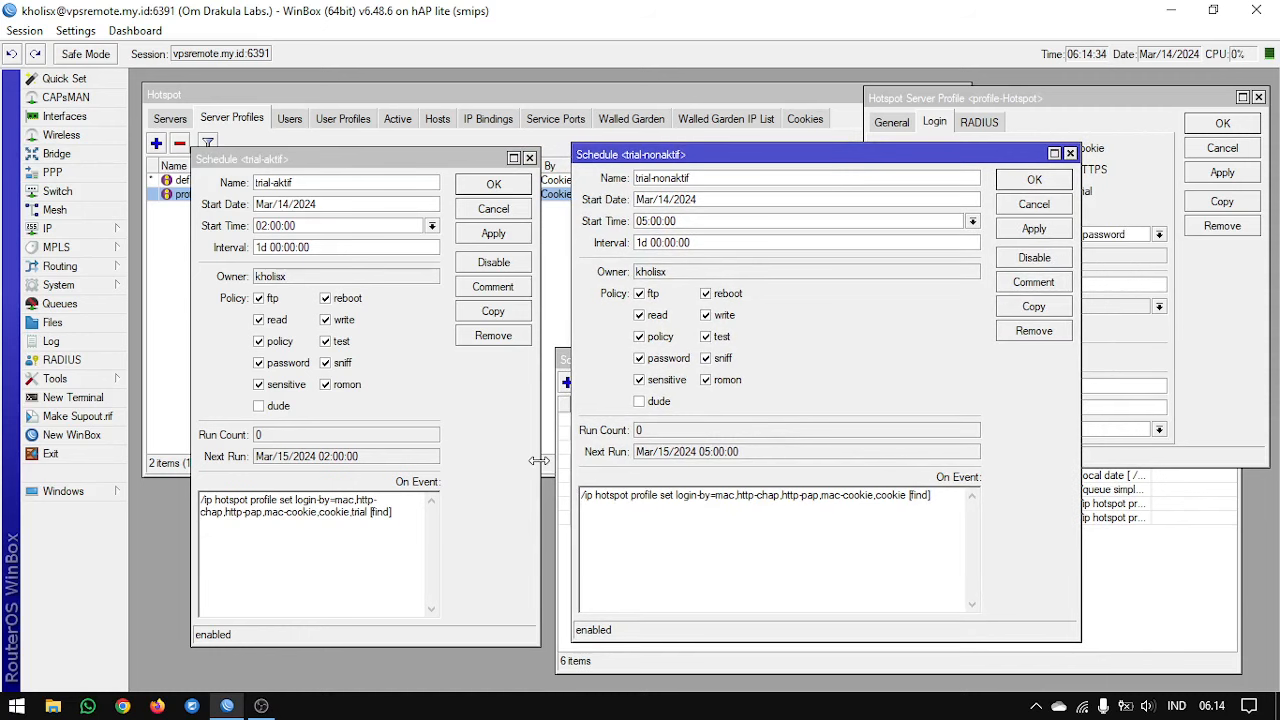
left_click_drag(538, 460, 703, 462)
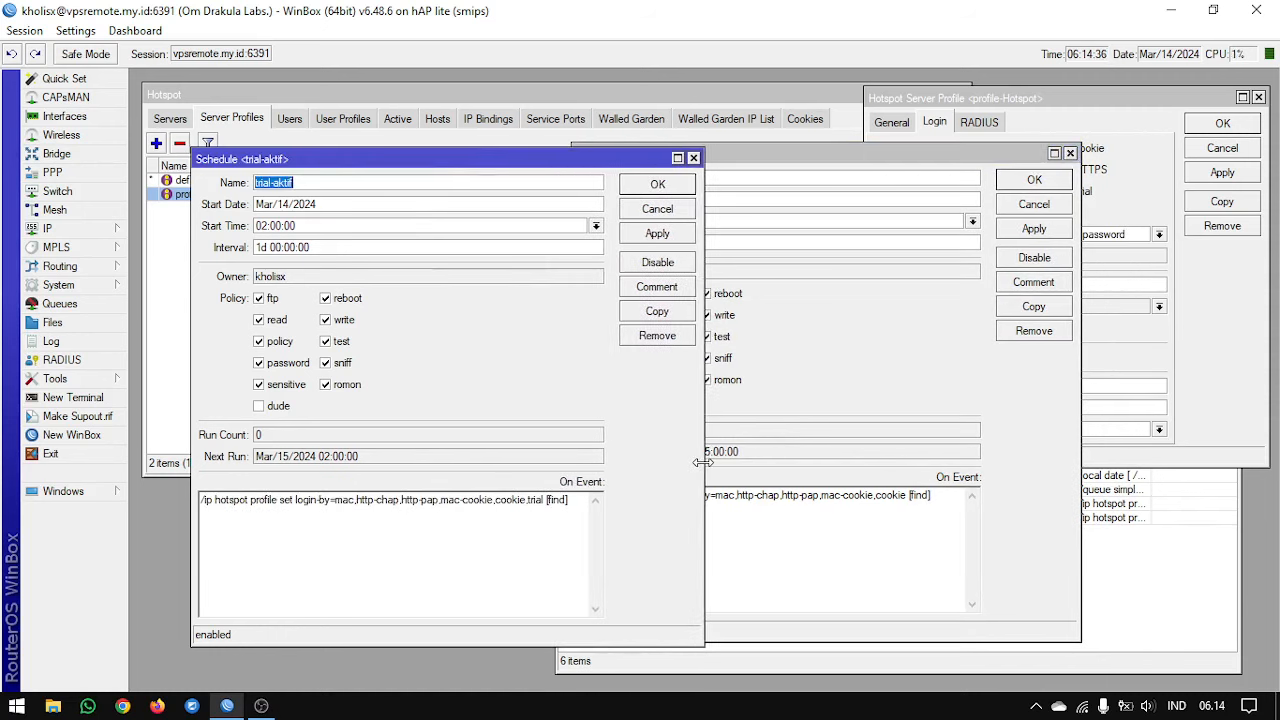
left_click(858, 214)
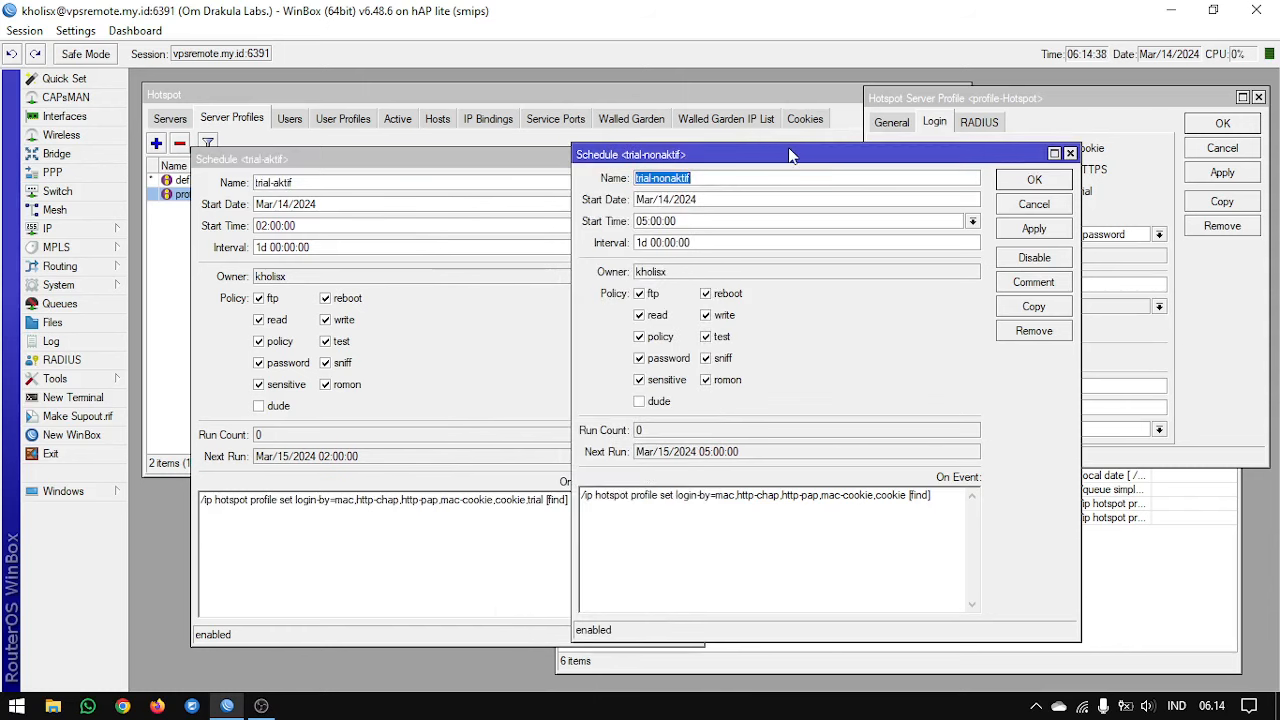
left_click_drag(790, 155, 927, 151)
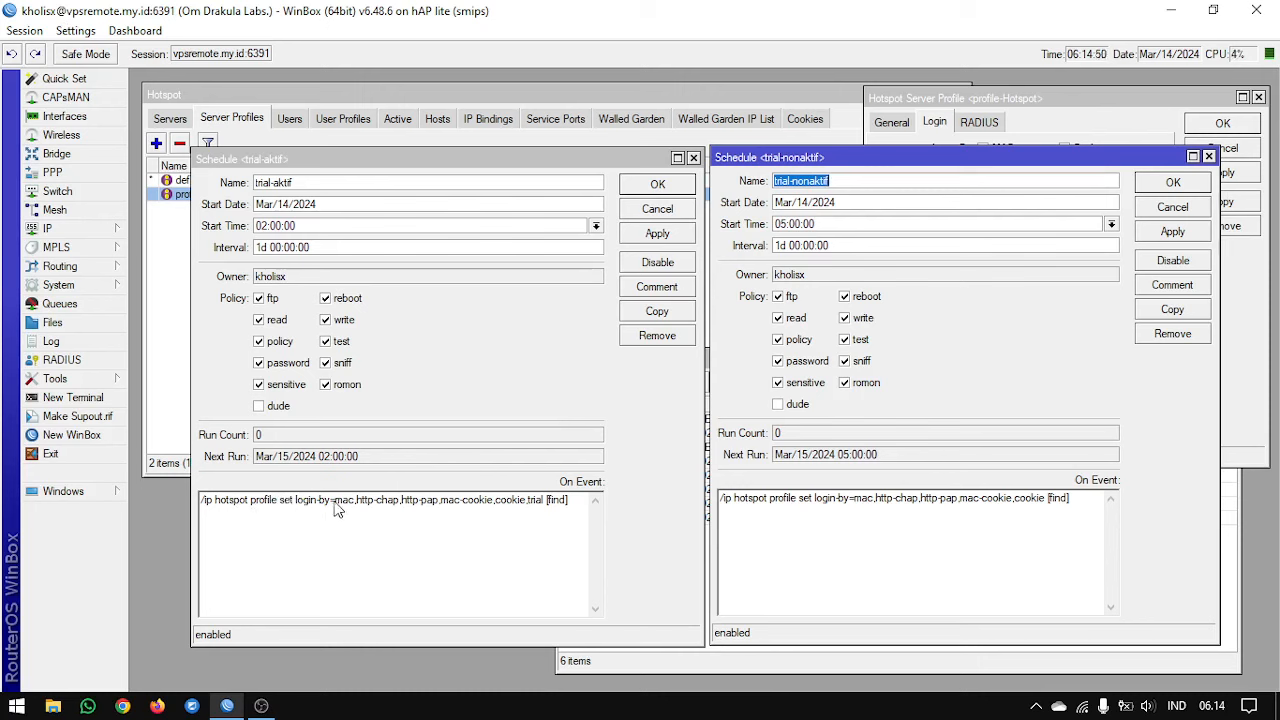
Check trial-aktif's login-by methods against the Login By values of the default and profile-Hotspot server profiles
left_click_drag(336, 509, 545, 508)
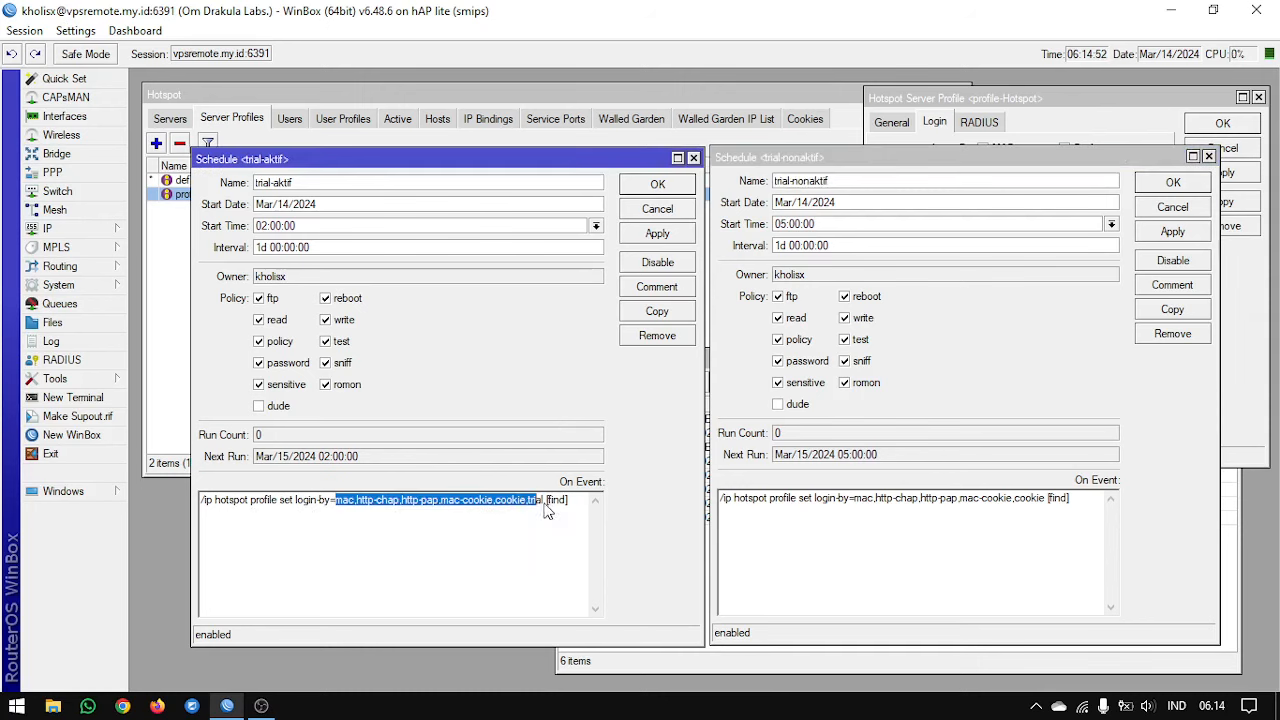
left_click(565, 508)
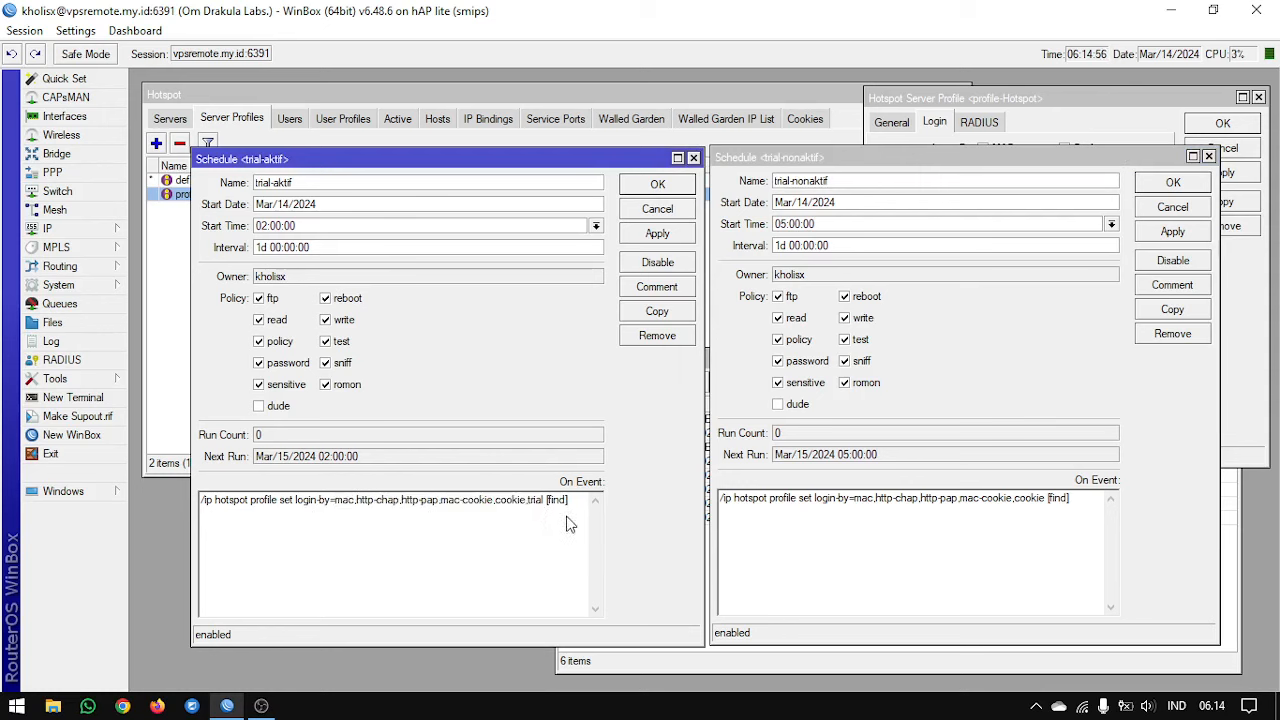
left_click(408, 87)
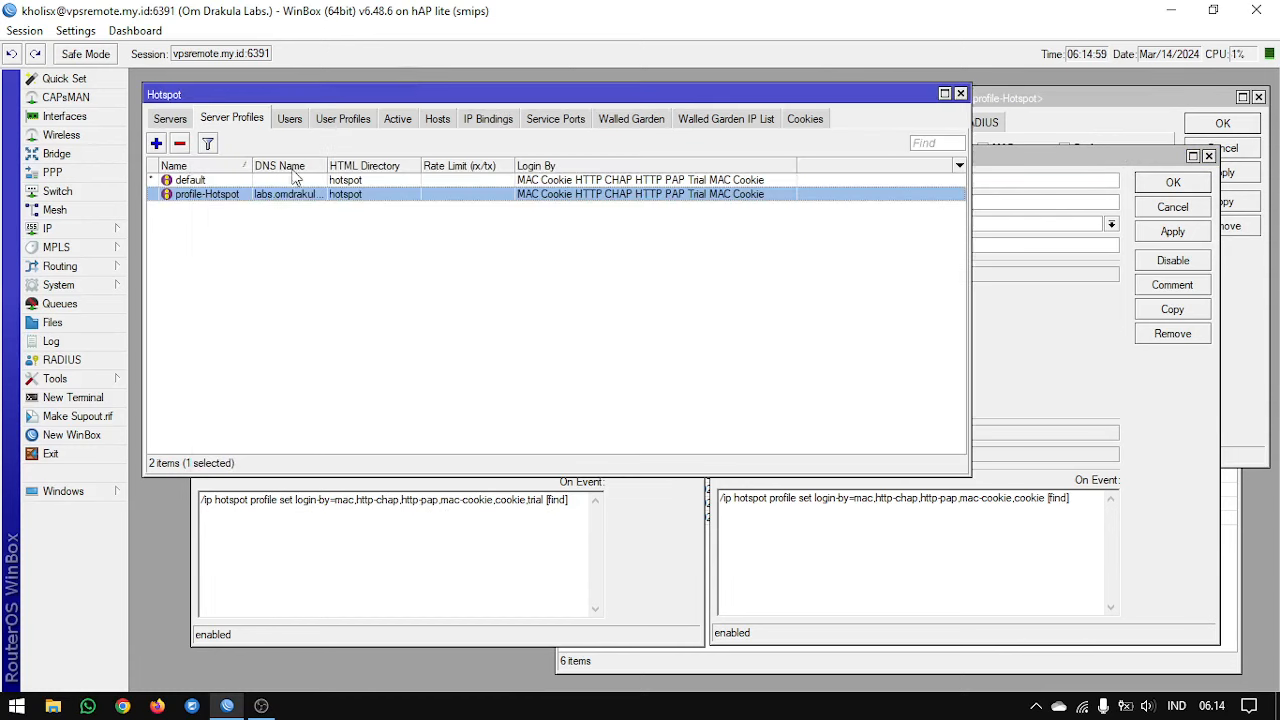
left_click(523, 182)
left_click(523, 195)
left_click(523, 182)
left_click(523, 195)
left_click(523, 182)
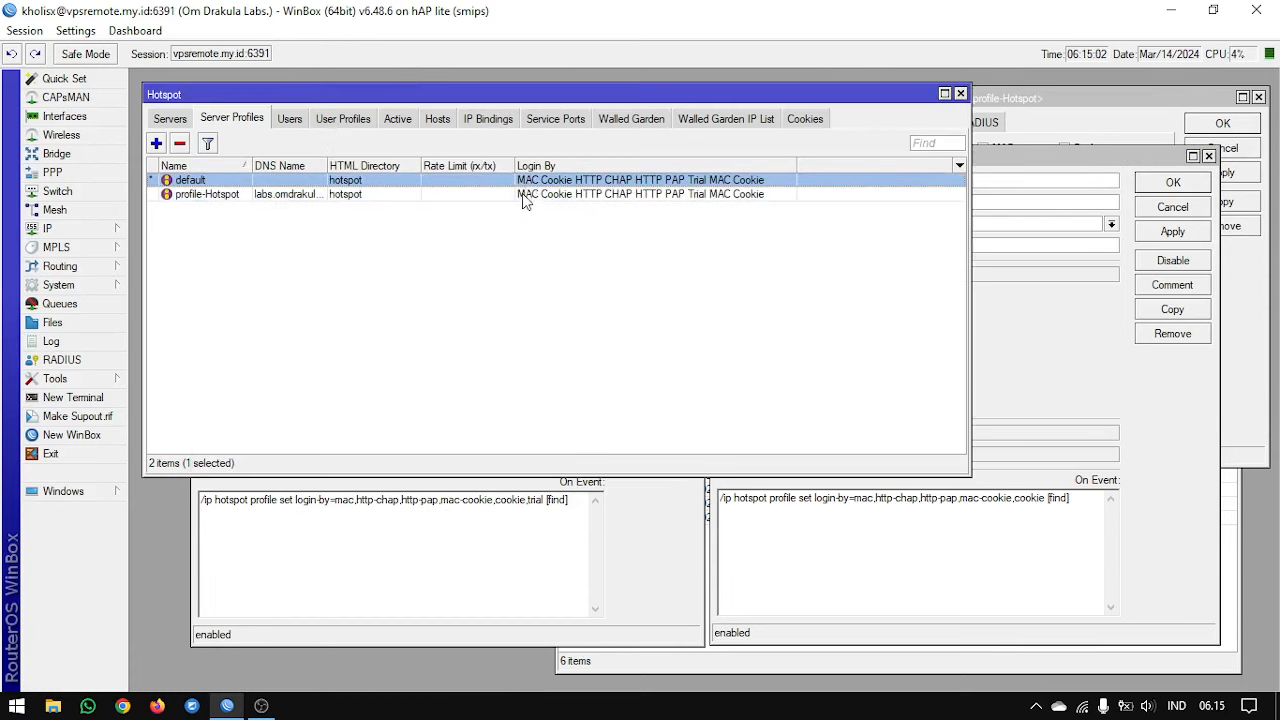
left_click(523, 197)
left_click(523, 182)
left_click(523, 195)
left_click(603, 540)
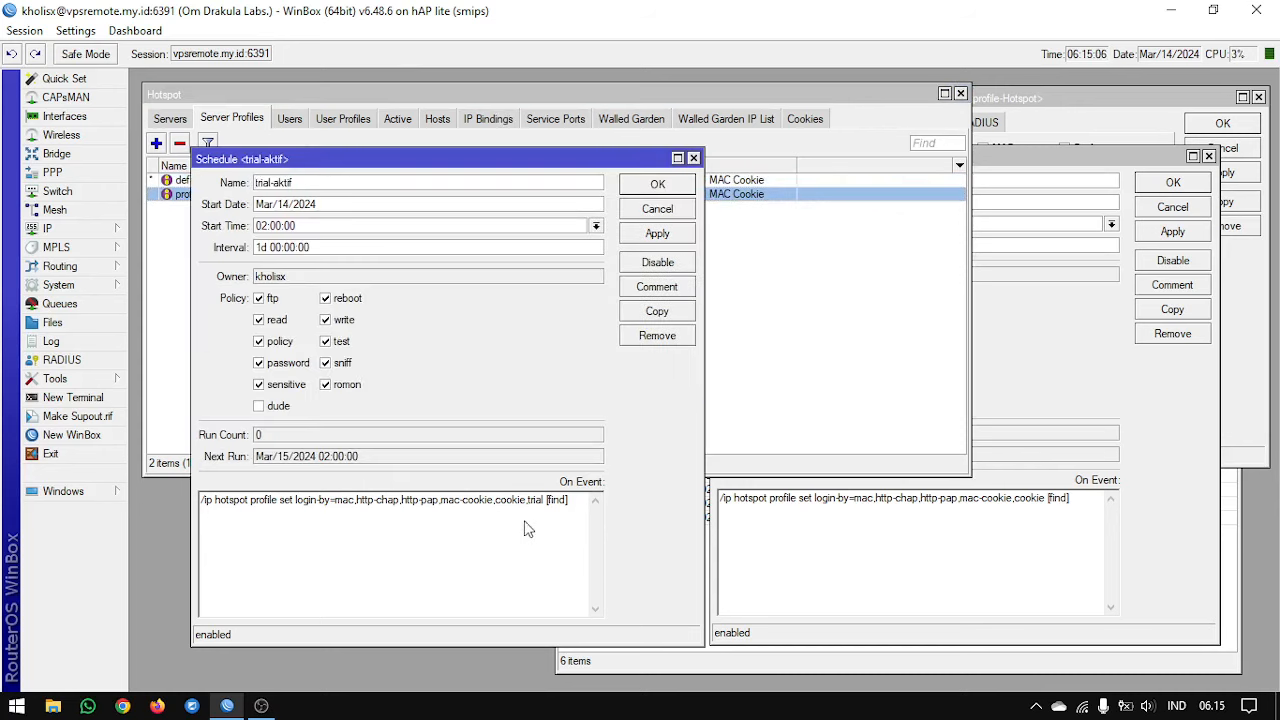
left_click(803, 340)
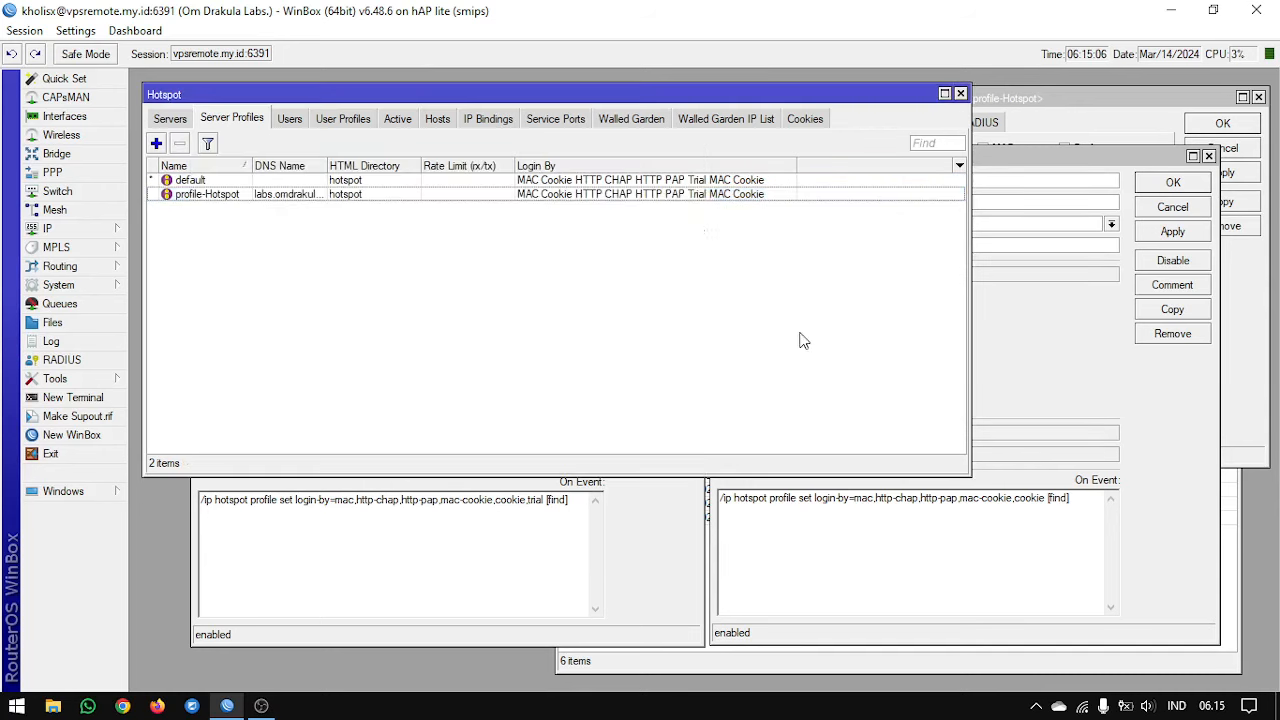
Review both trial schedules' On Event commands together with the profile-Hotspot entry in the server profiles list
left_click(873, 585)
left_click(637, 590)
left_click(826, 600)
left_click(657, 552)
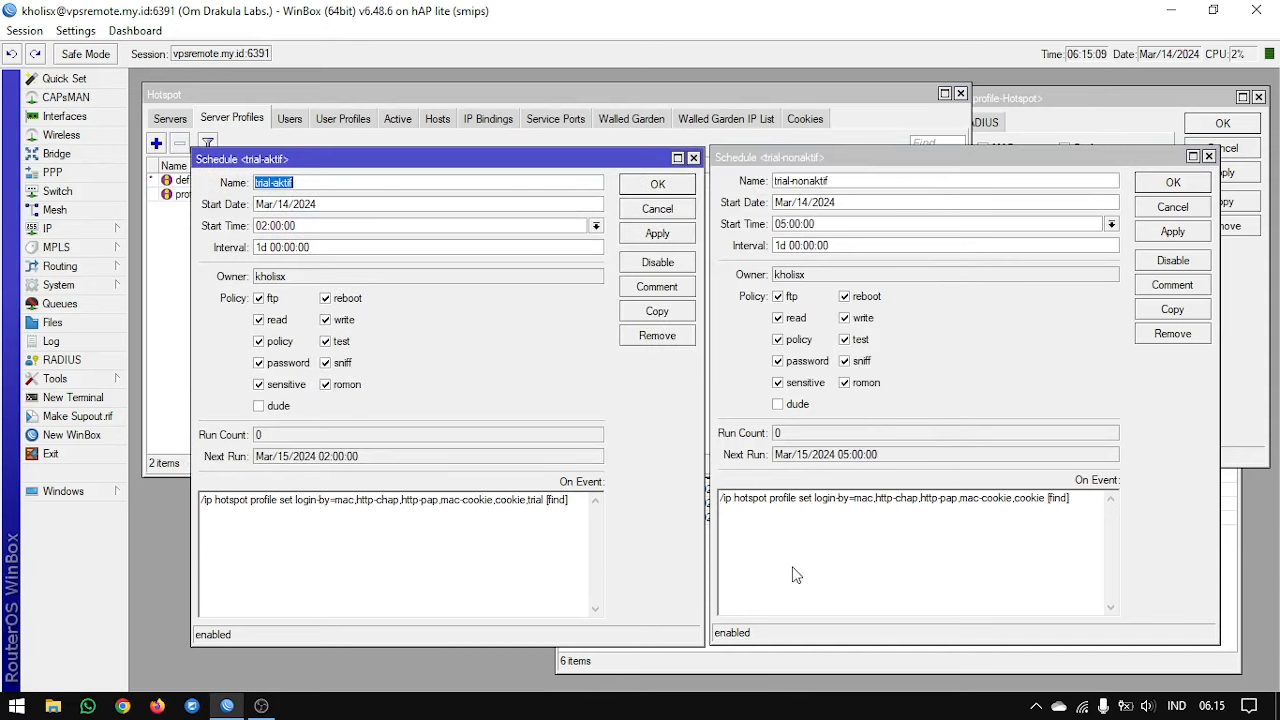
left_click(794, 568)
left_click(634, 541)
left_click(504, 550)
left_click(388, 95)
left_click(259, 197)
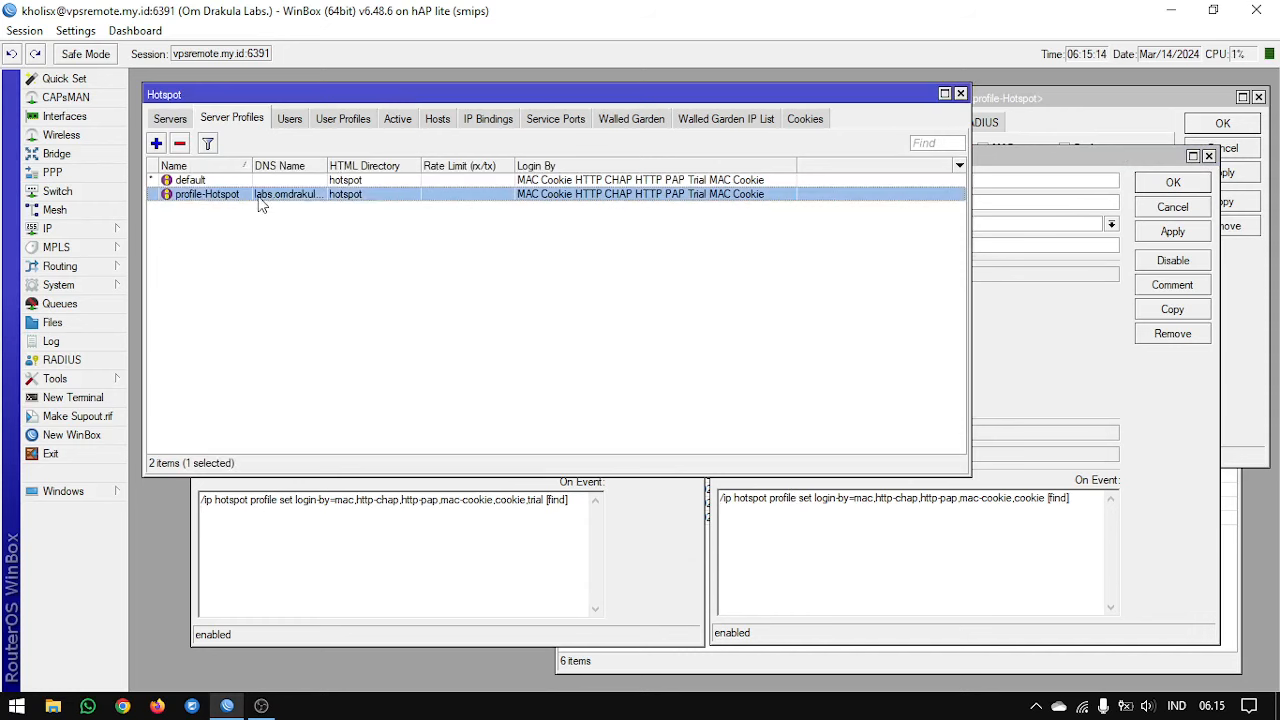
left_click(685, 590)
left_click(730, 586)
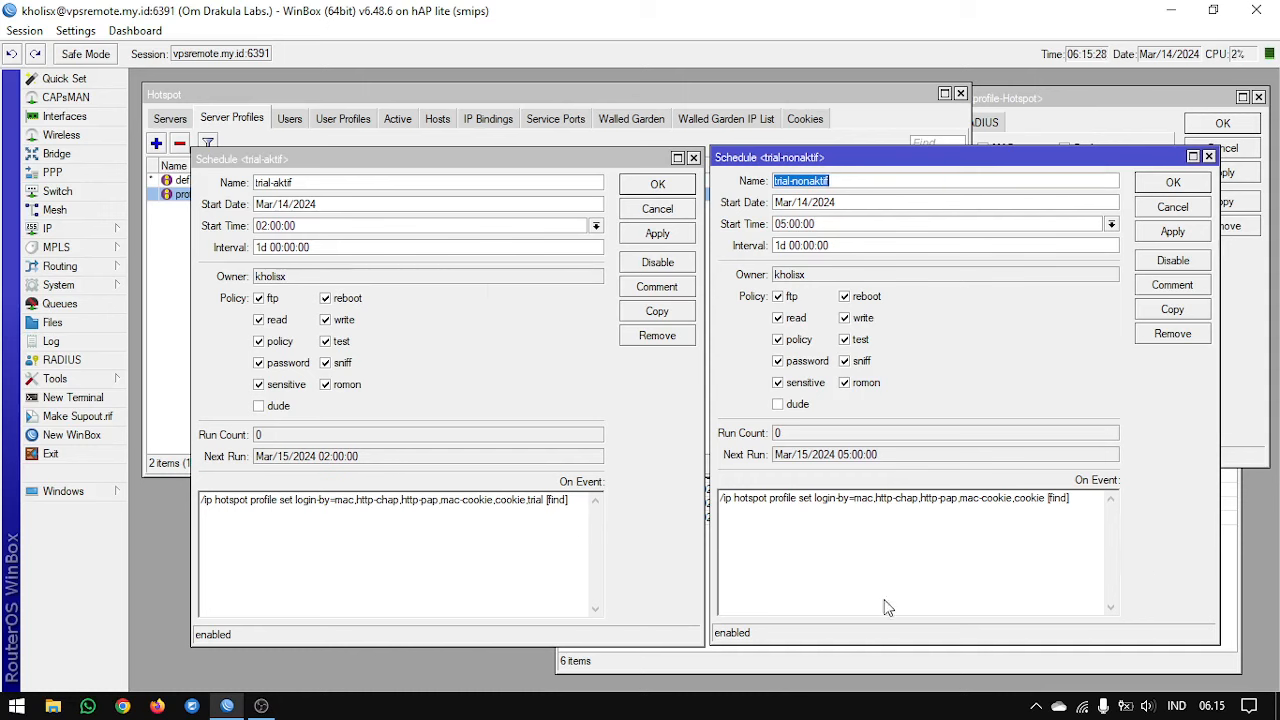
left_click(560, 558)
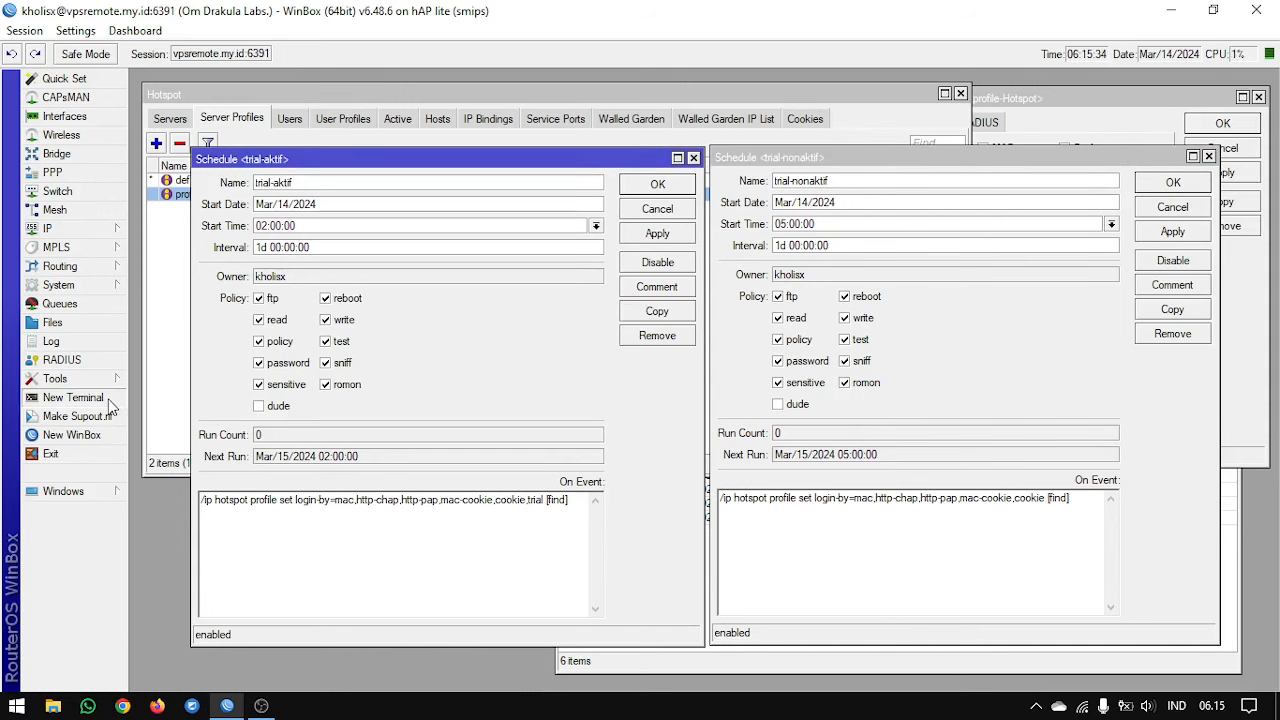
Open a new terminal and place it below the hotspot server profile entries so their Login By values stay in view
left_click(72, 397)
left_click_drag(597, 222, 736, 245)
left_click(277, 573)
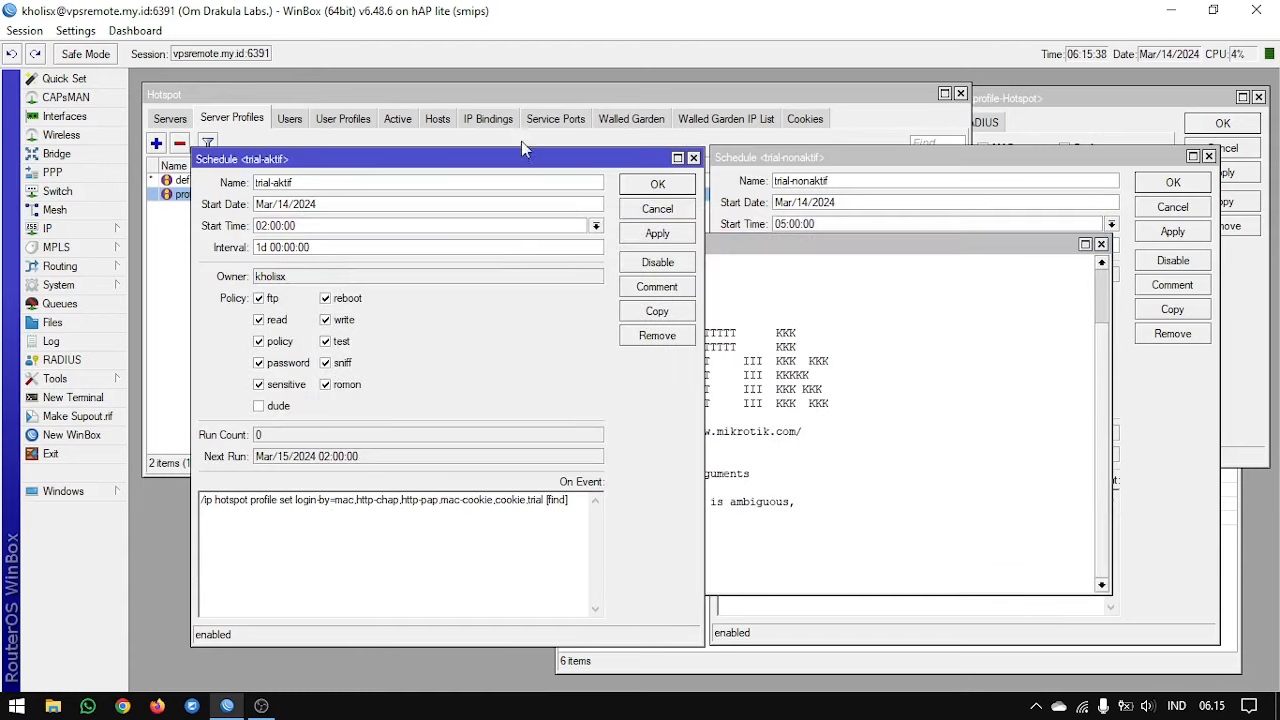
left_click(535, 100)
left_click(948, 570)
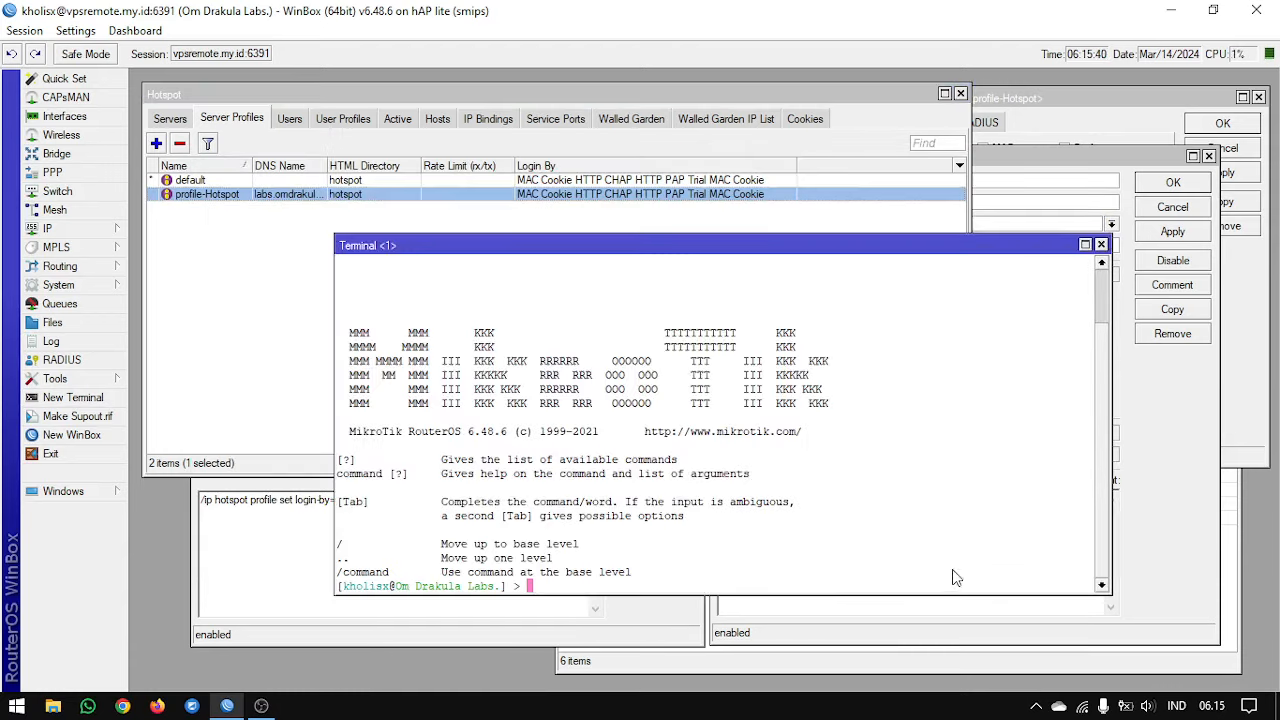
Copy trial-nonaktif's On Event command and run it in the terminal to test removing Trial from the server profiles
left_click(1194, 601)
left_click_drag(905, 560, 660, 459)
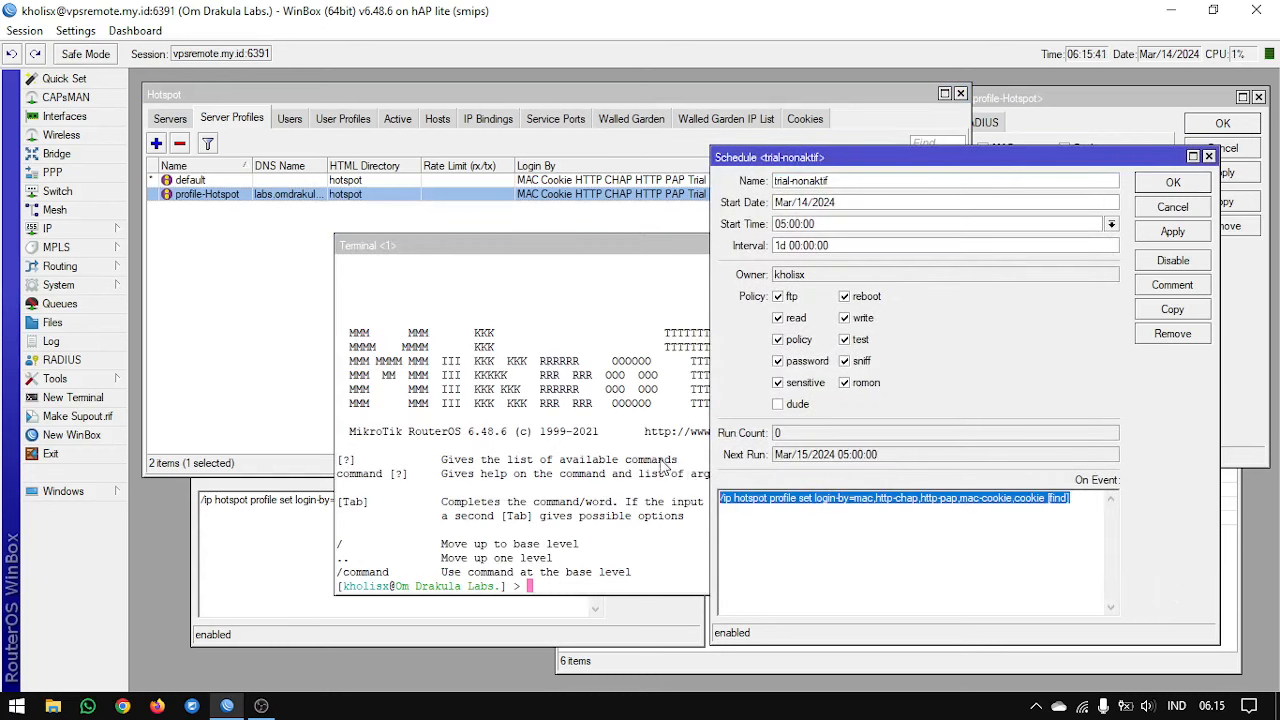
right_click(738, 500)
left_click(780, 306)
left_click(669, 437)
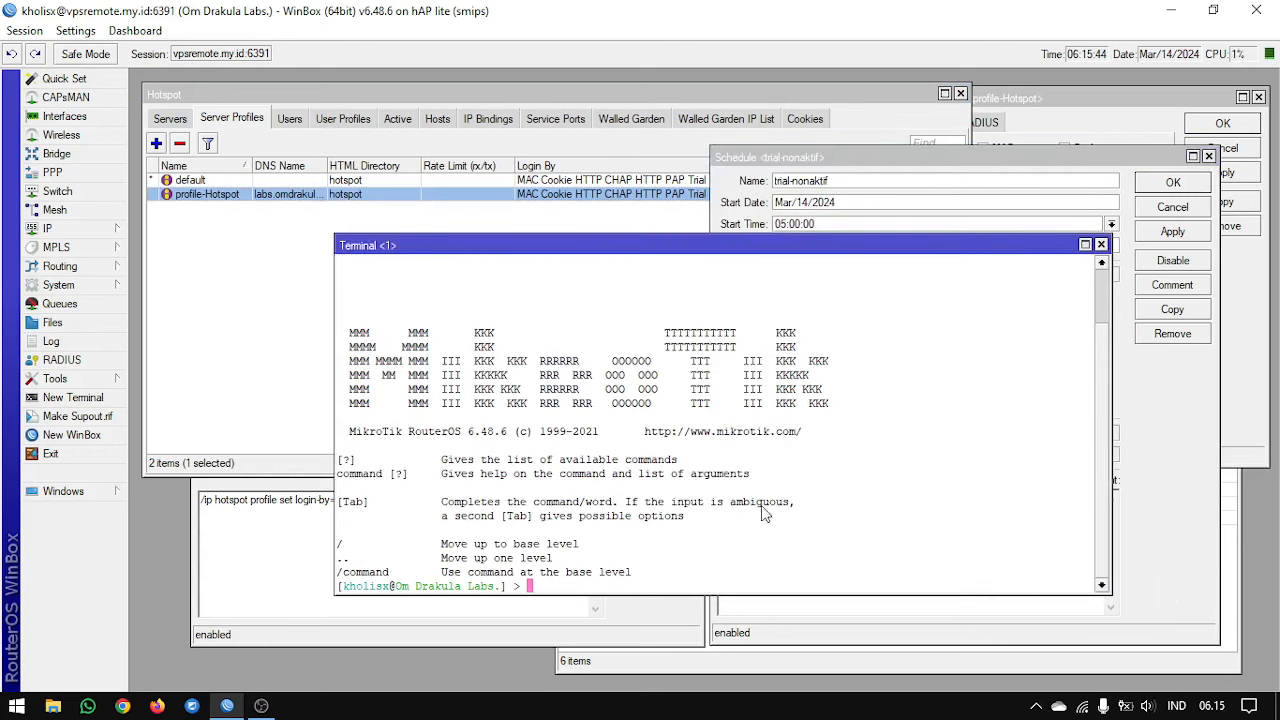
left_click(871, 146)
left_click(673, 542)
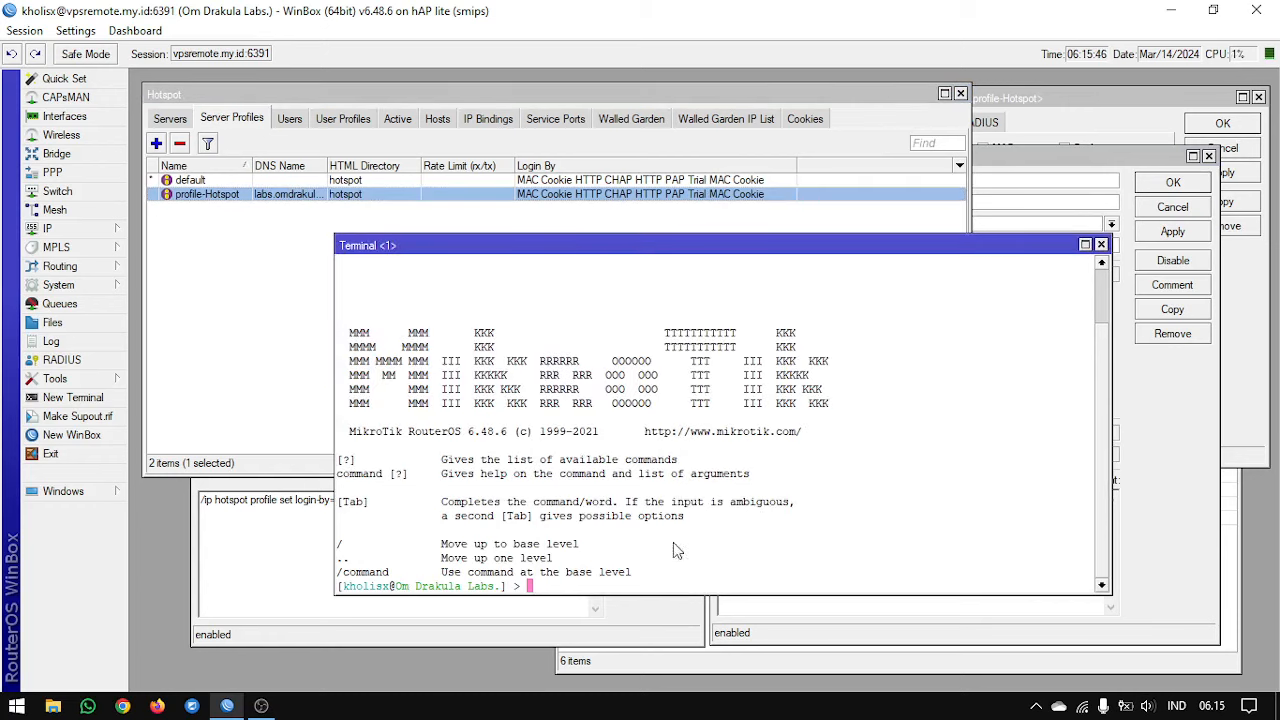
right_click(705, 585)
left_click(757, 655)
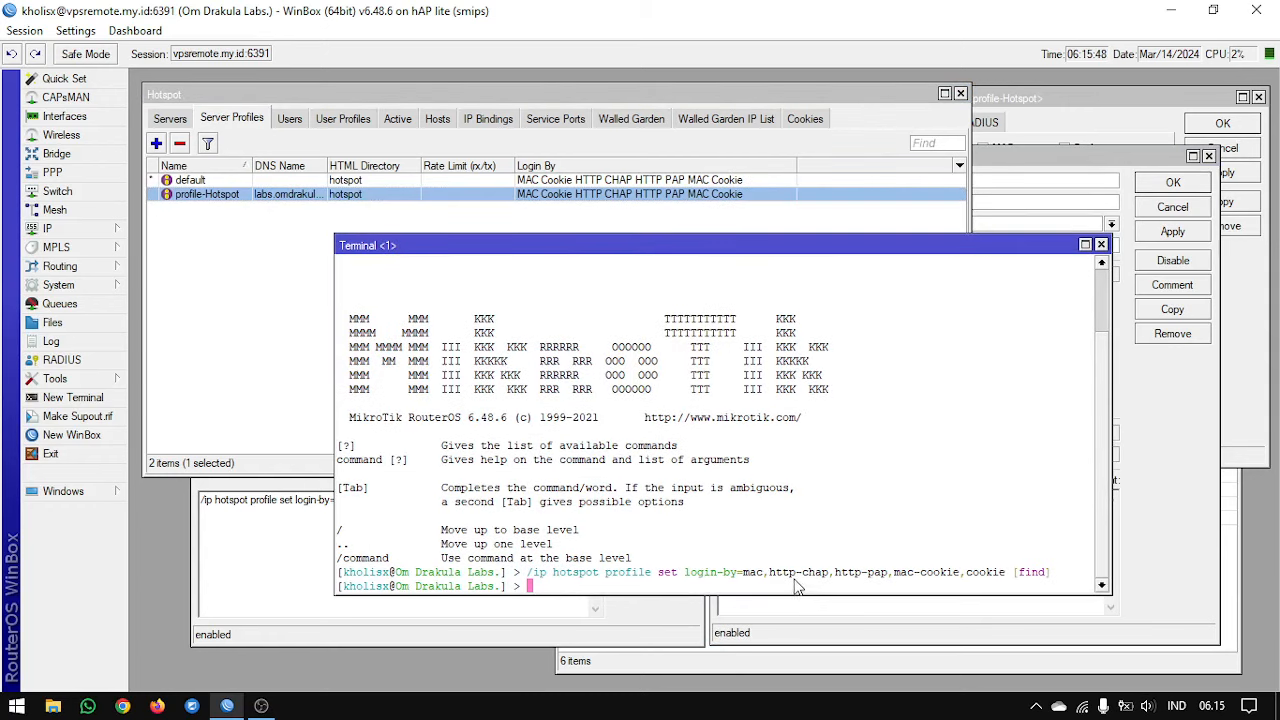
Copy trial-aktif's On Event command and run it in the terminal to test enabling Trial on the server profiles
left_click(294, 526)
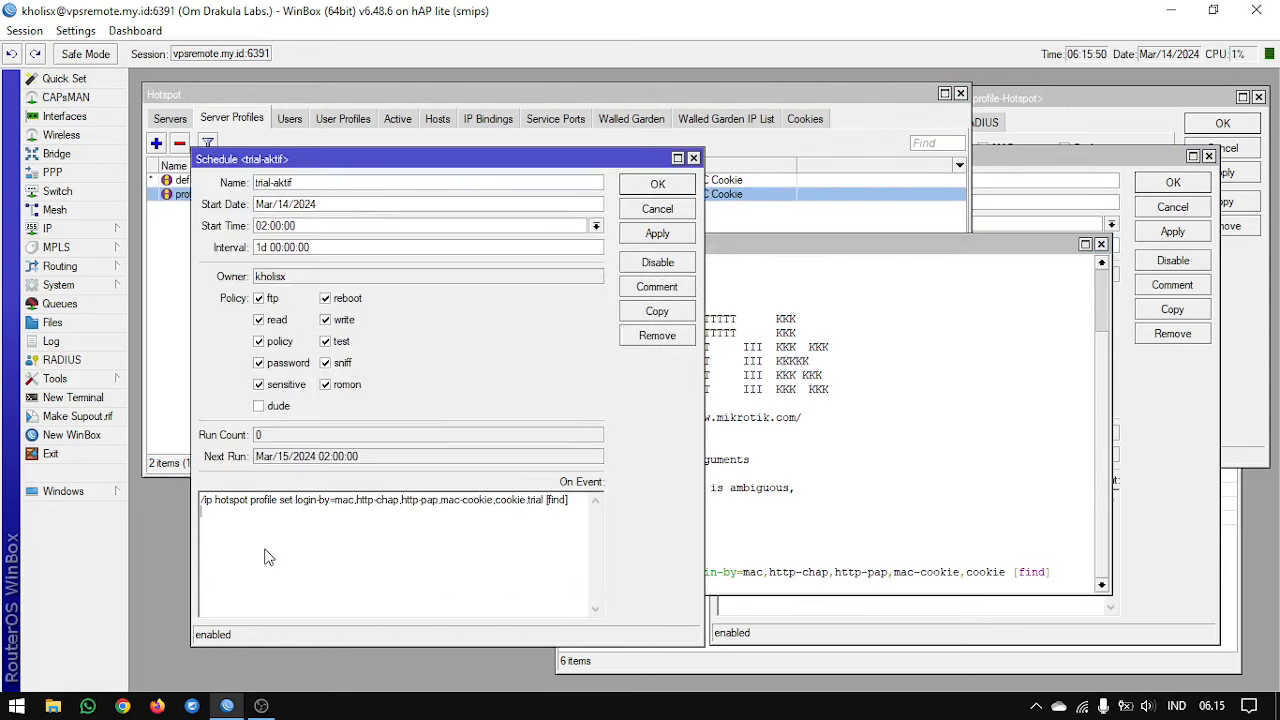
left_click_drag(198, 518, 185, 478)
right_click(233, 505)
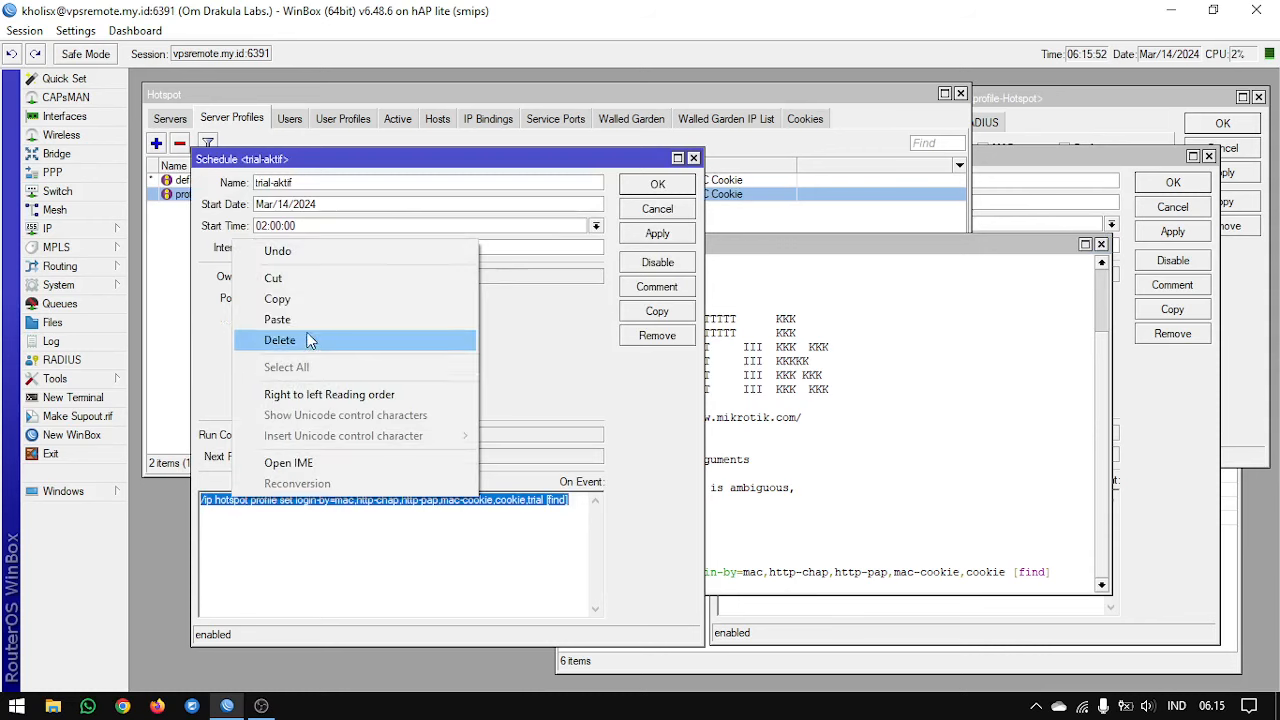
left_click(285, 298)
left_click(644, 90)
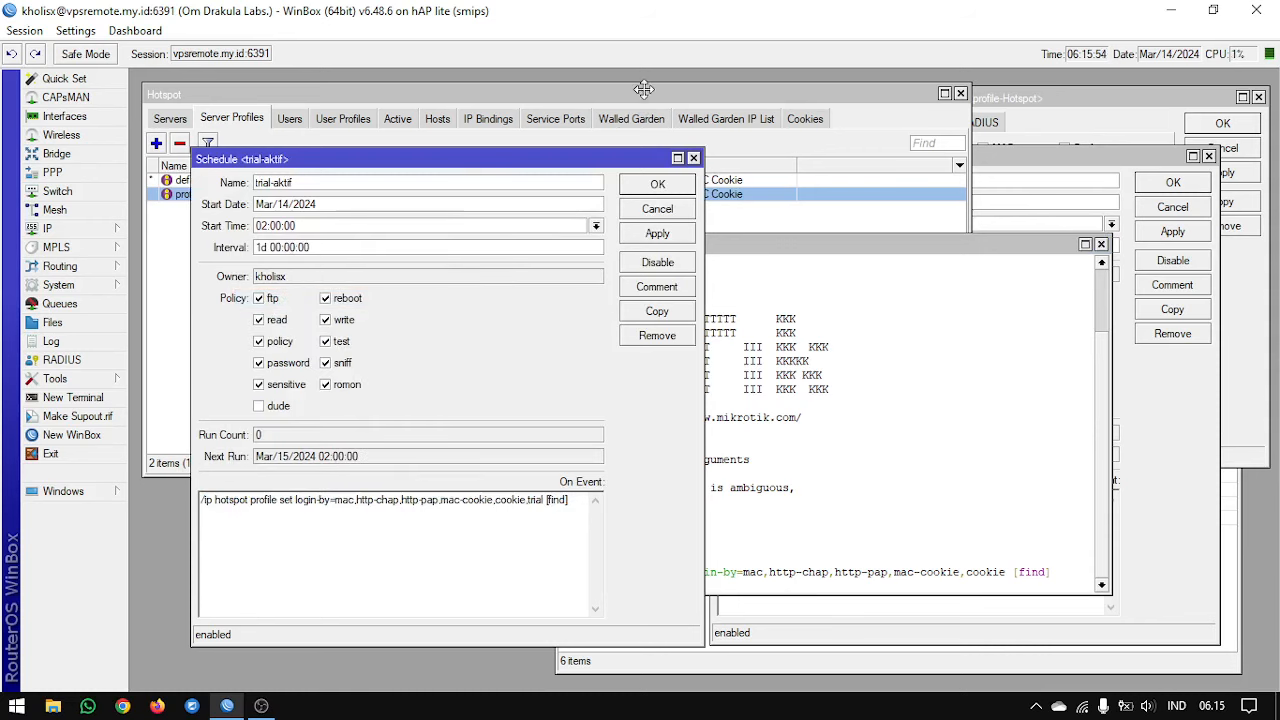
left_click(957, 528)
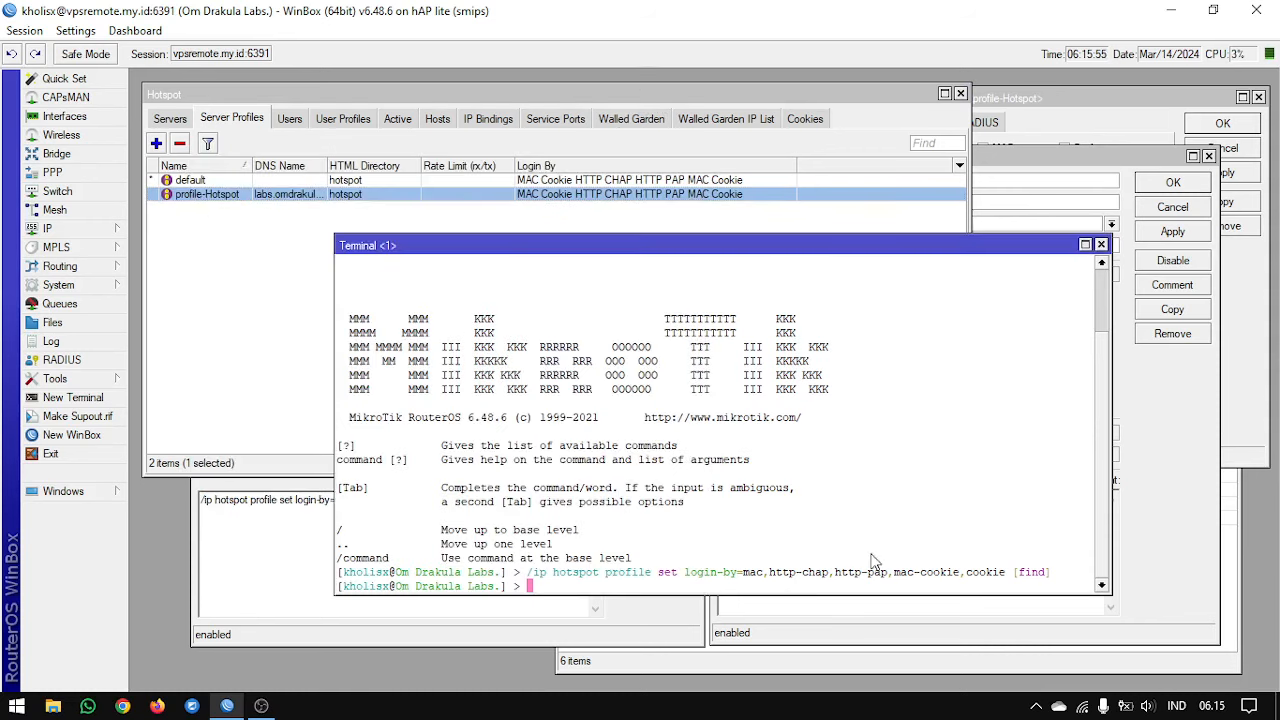
right_click(718, 594)
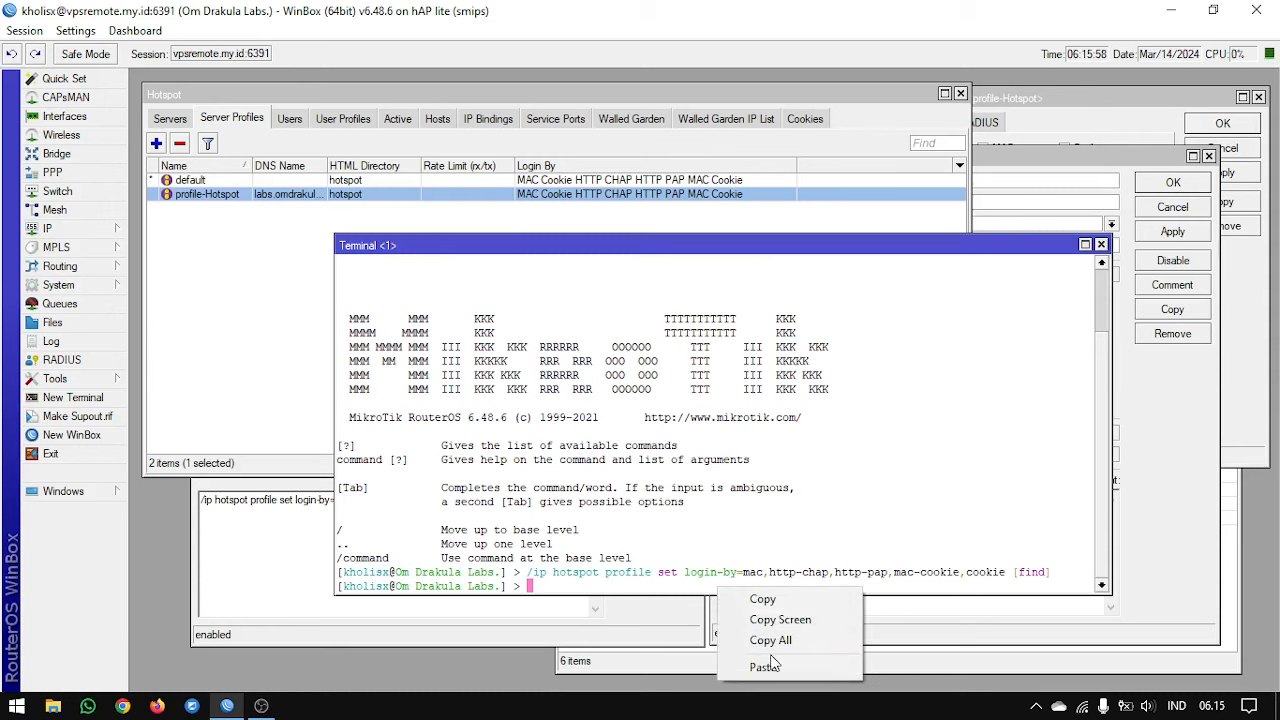
left_click(852, 662)
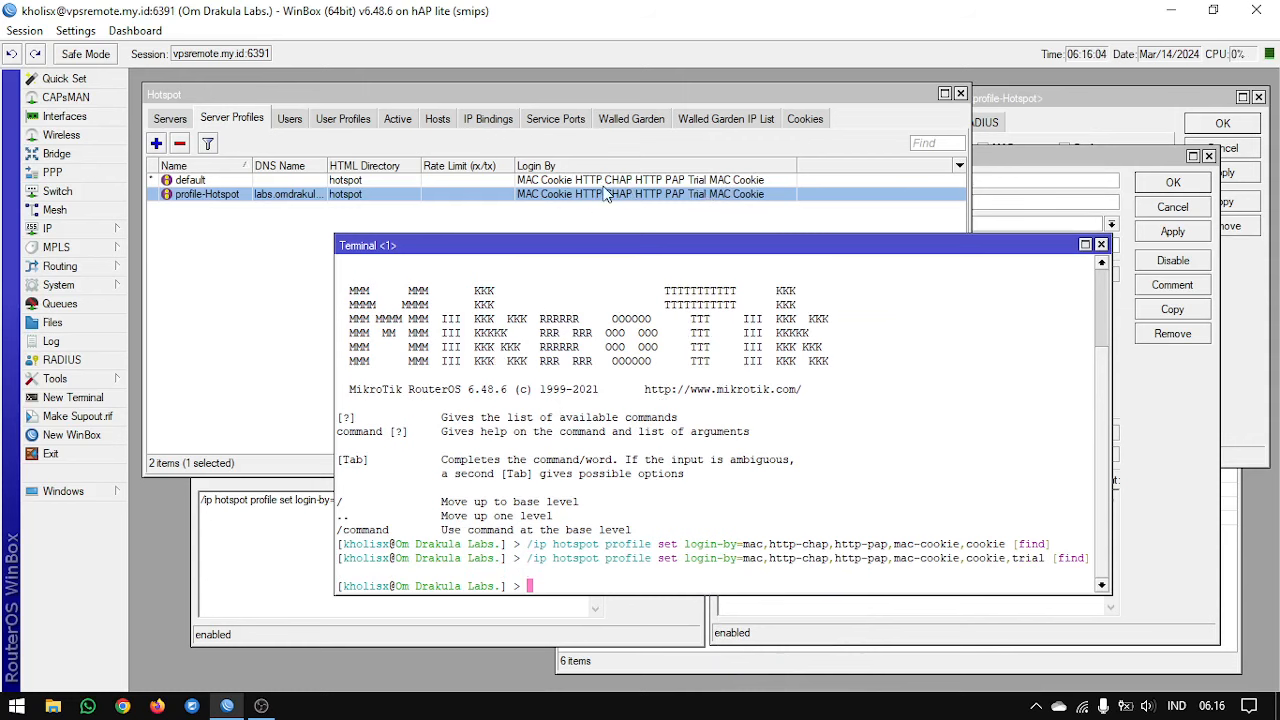
left_click(279, 553)
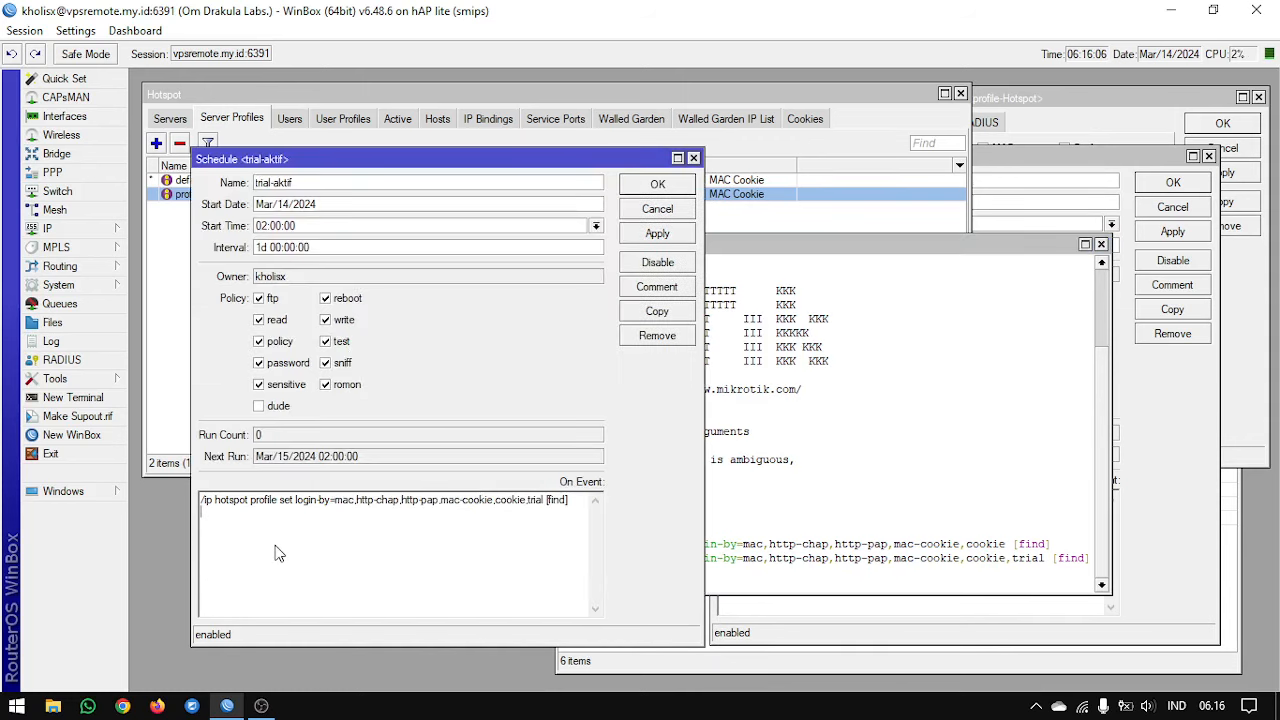
Compare the two hotspot profile commands run in the terminal, one setting login-by without trial and one with it
left_click(812, 500)
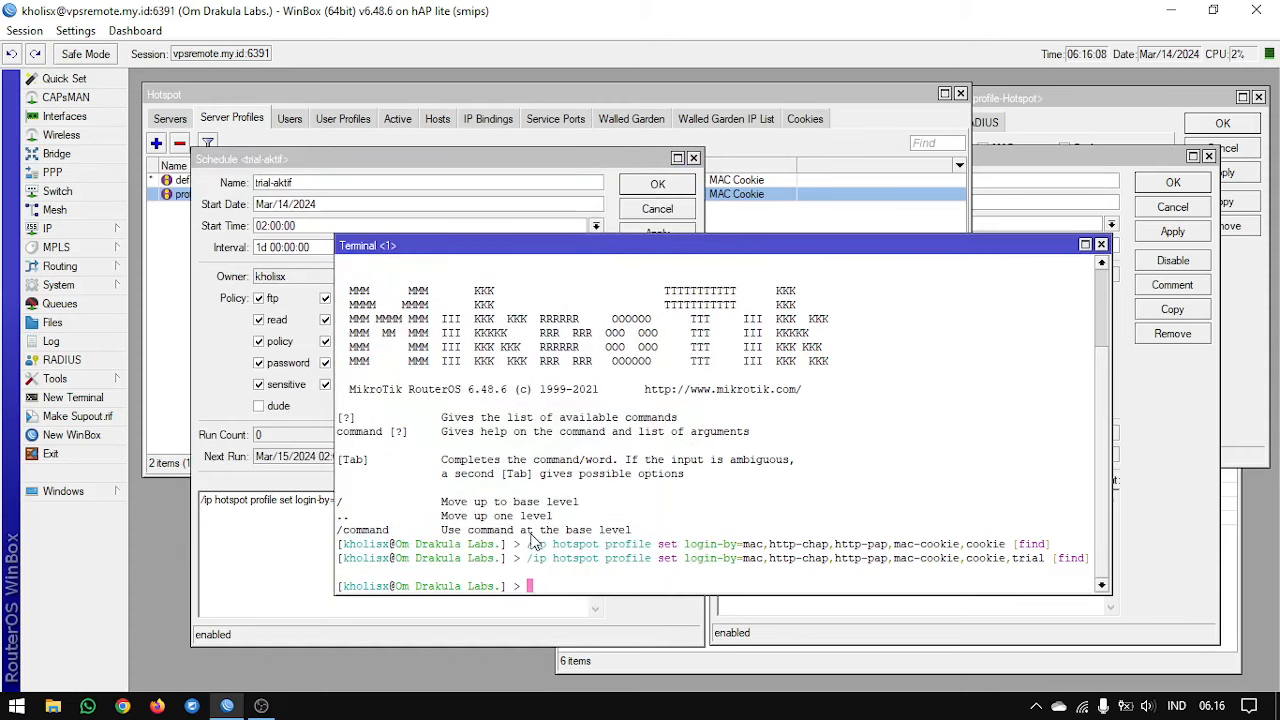
left_click_drag(528, 547, 1064, 550)
left_click_drag(530, 560, 1012, 562)
left_click(261, 705)
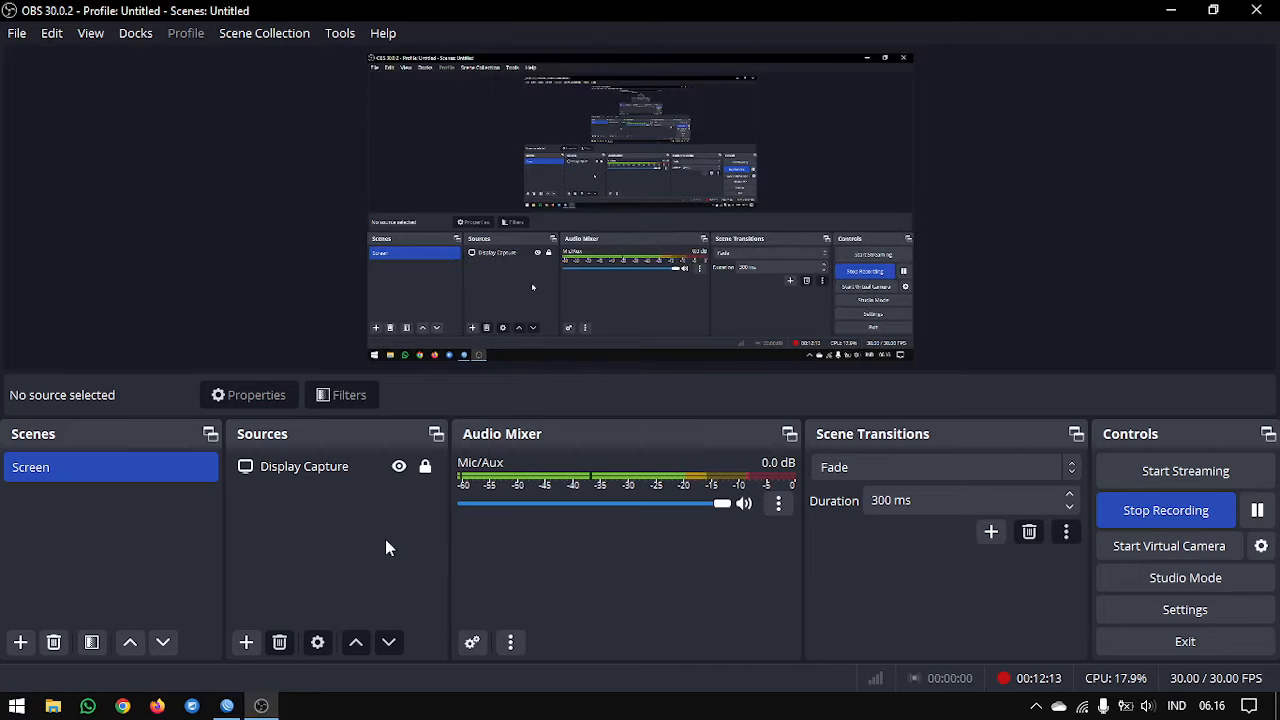
left_click(227, 705)
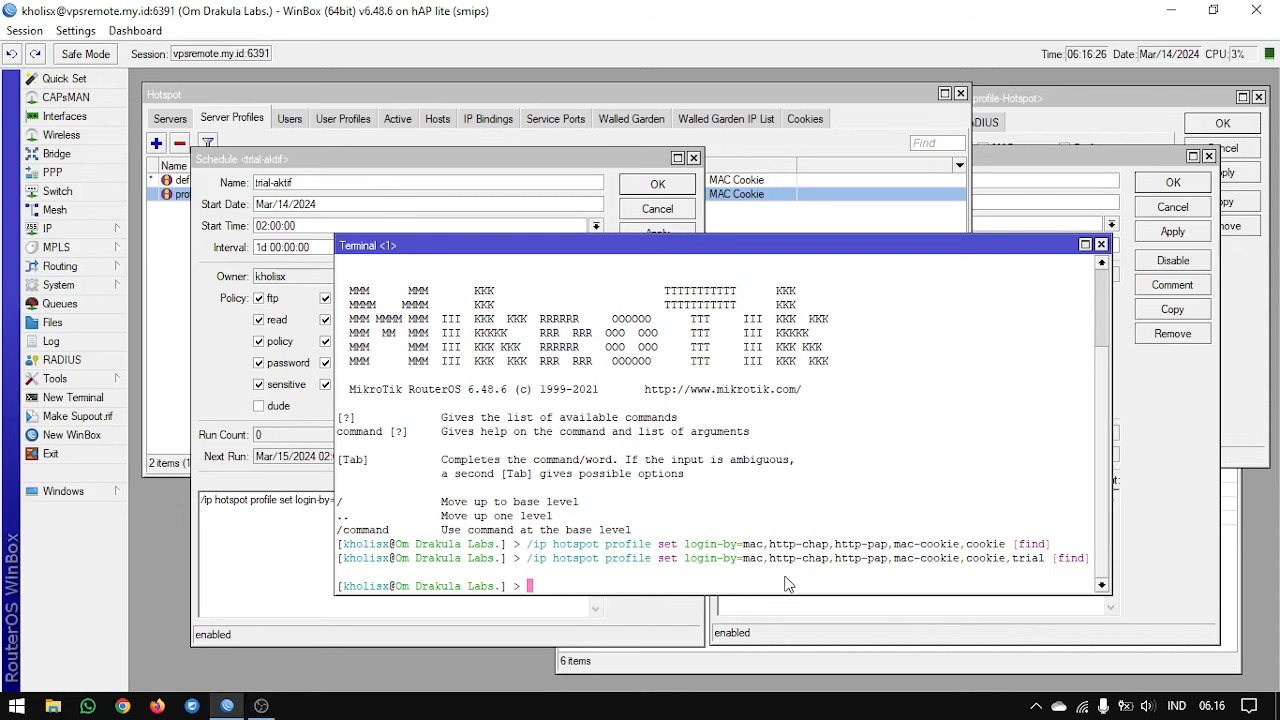
Review profile-Hotspot's Trial Uptime Limit and Trial Uptime Reset login settings alongside the trial-aktif and trial-nonaktif schedules
left_click(274, 157)
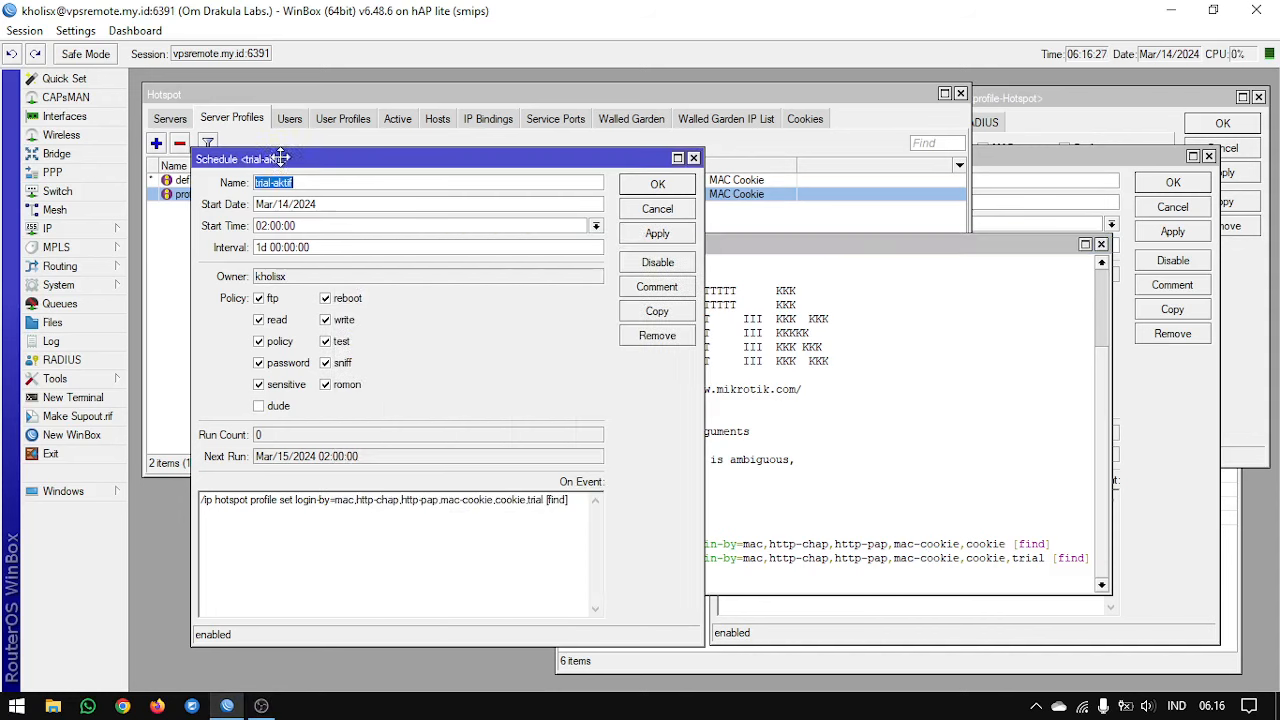
left_click(1182, 446)
left_click(1047, 104)
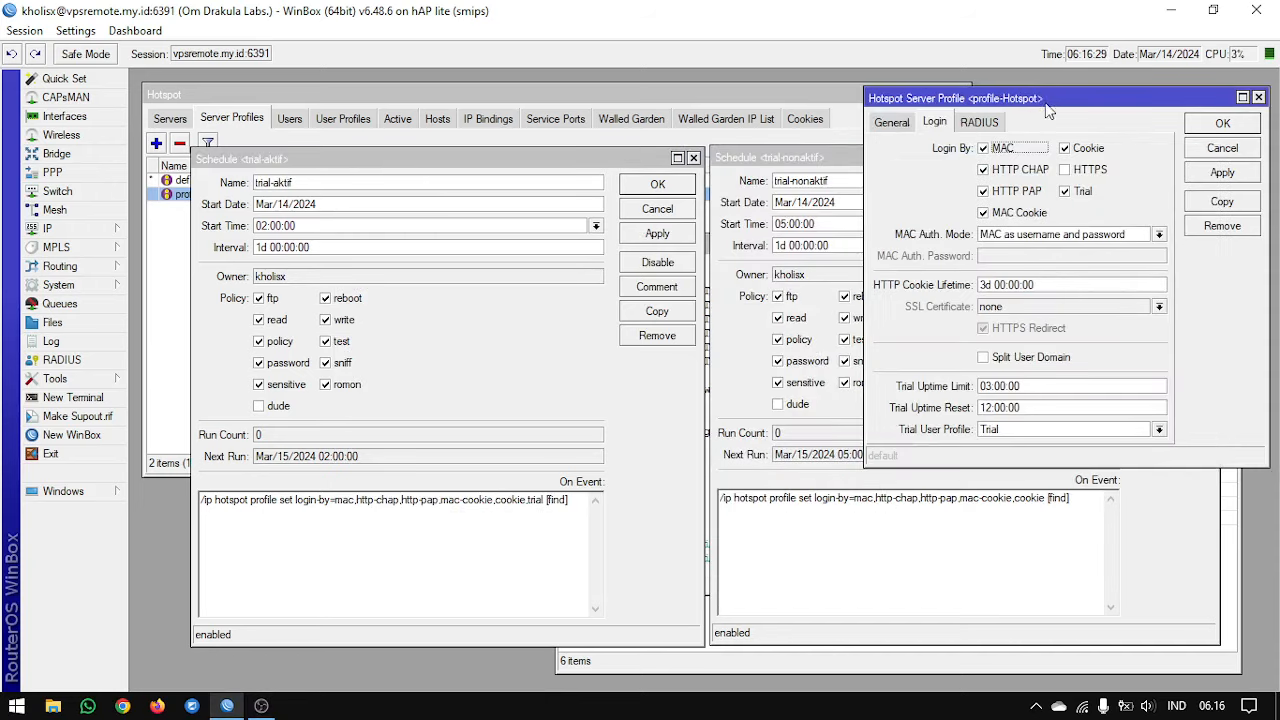
double_click(1048, 388)
double_click(1054, 406)
double_click(1052, 387)
left_click(1055, 404)
double_click(1055, 404)
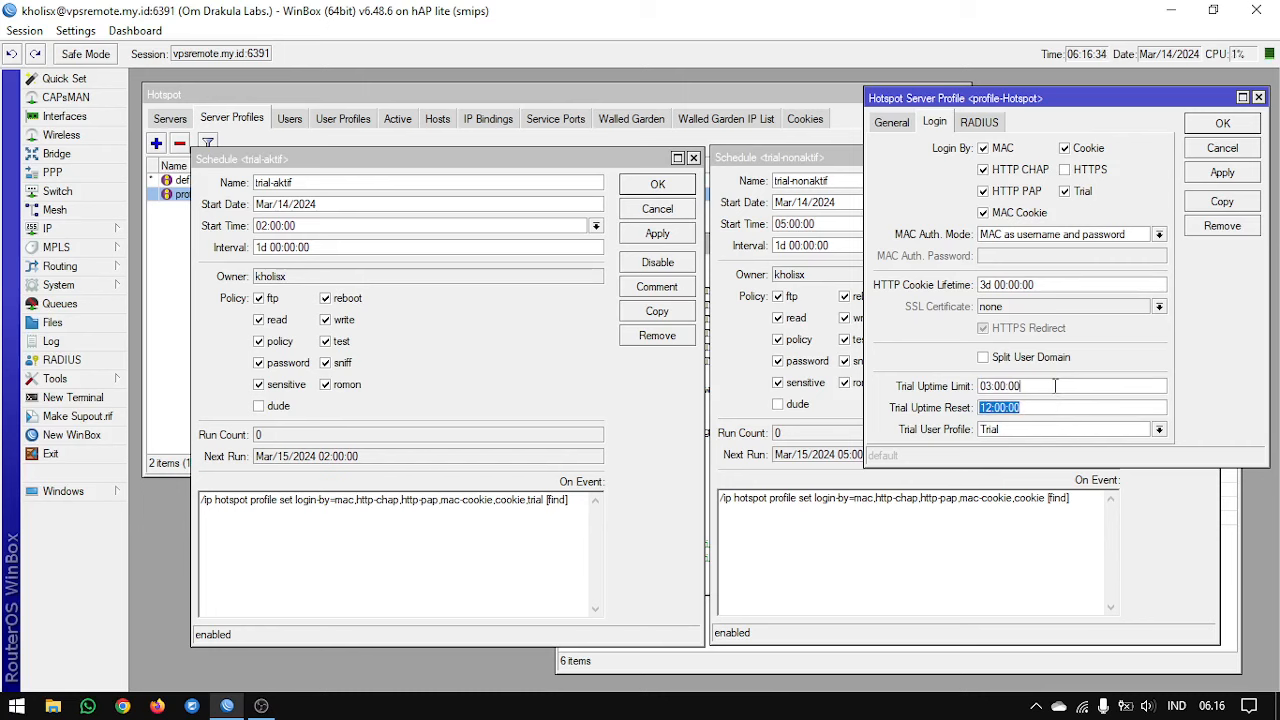
double_click(1055, 386)
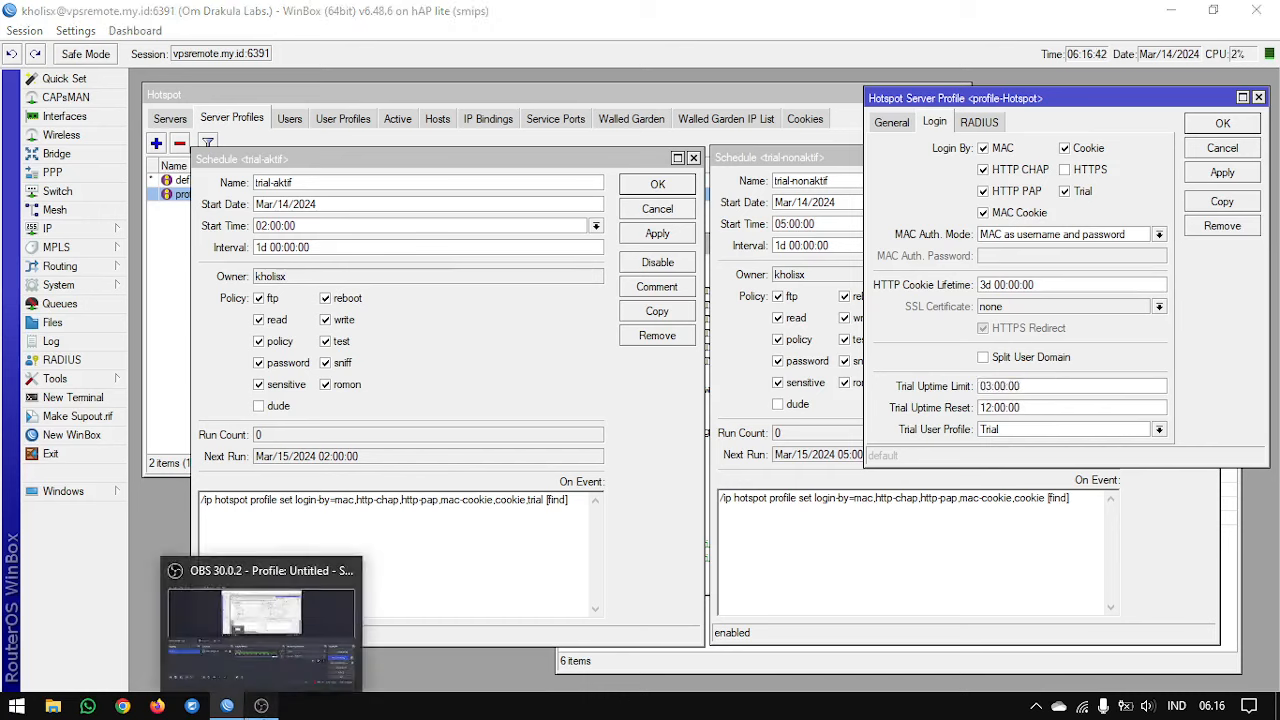
left_click(261, 706)
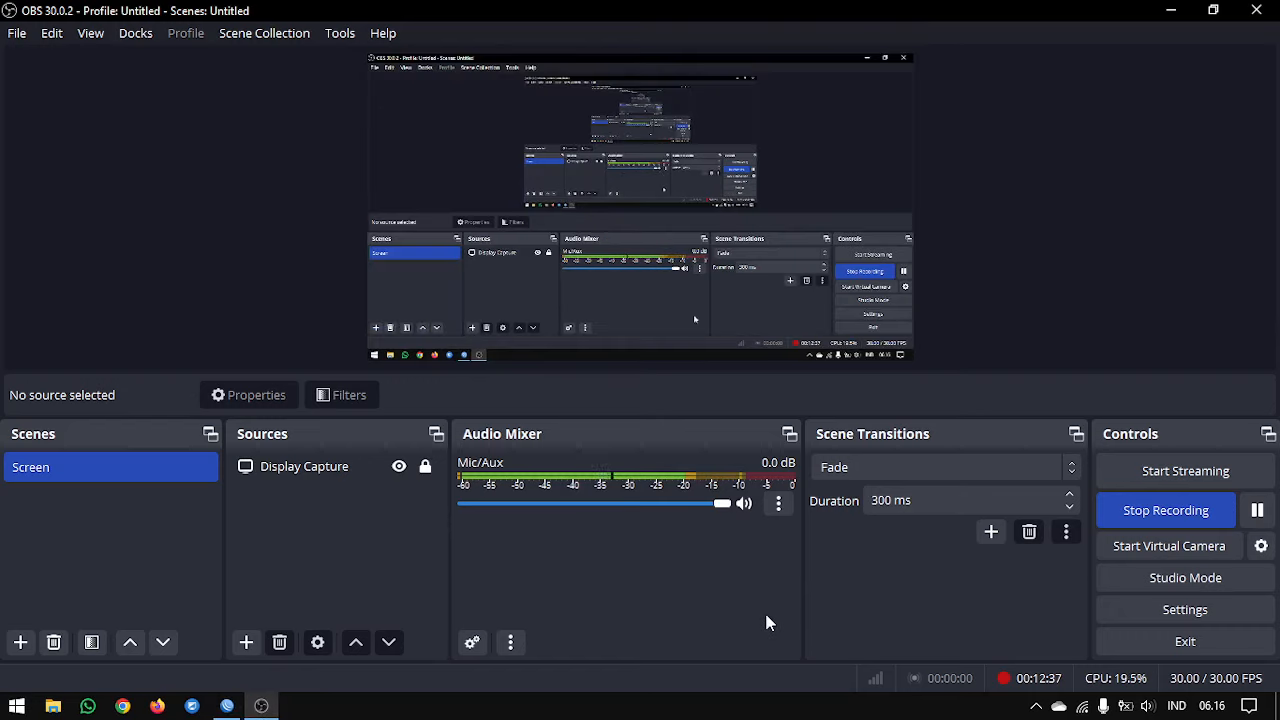